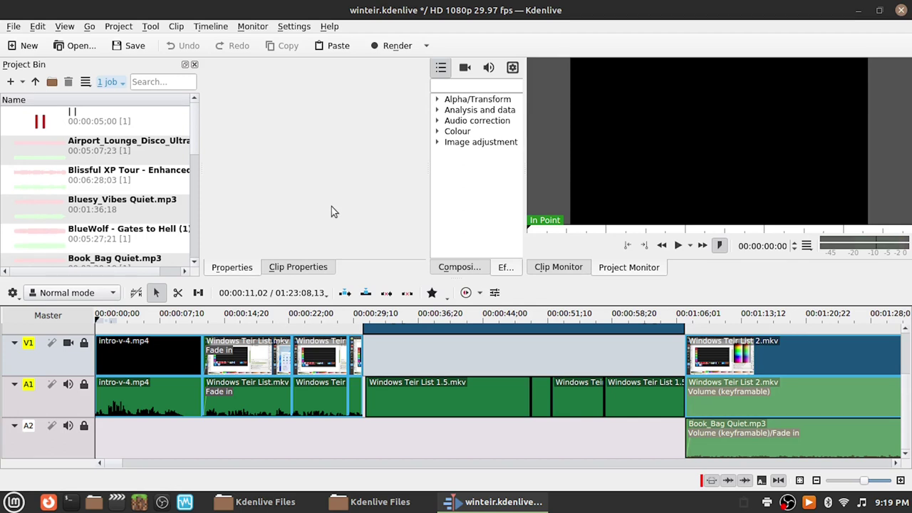
Step: Show the Swatches dialog beside the tier list drawing
{"action": "scroll", "coordinate": [378, 345], "scroll_direction": "down", "scroll_amount": 10}
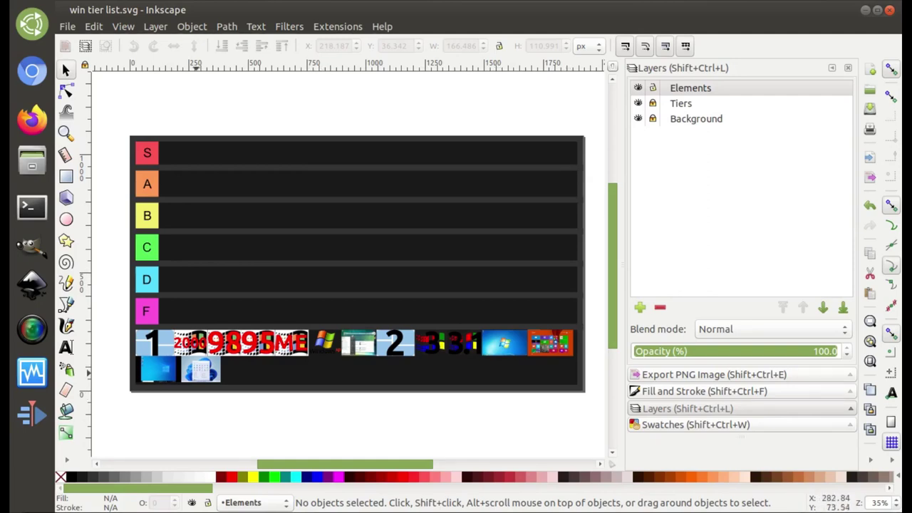
{"action": "scroll", "coordinate": [196, 373], "scroll_direction": "up", "scroll_amount": 5}
{"action": "scroll", "coordinate": [271, 377], "scroll_direction": "down", "scroll_amount": 5}
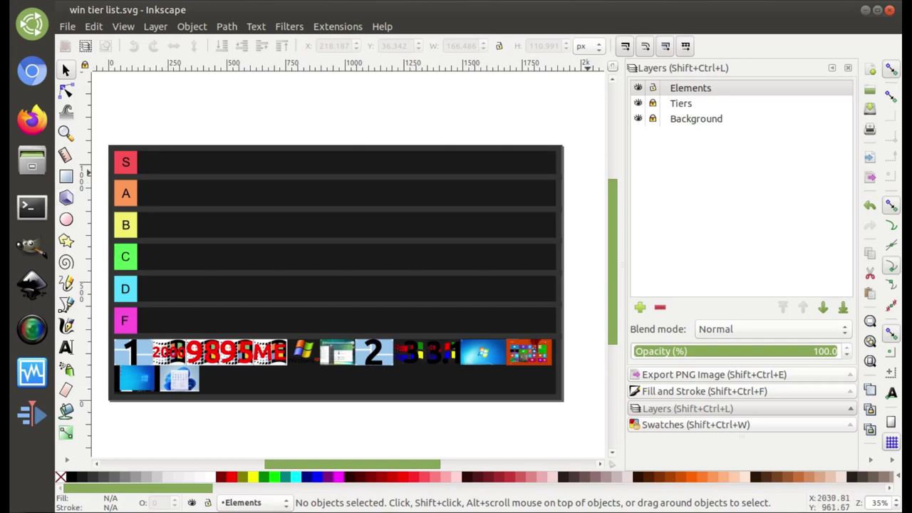
{"action": "key", "text": "ctrl+shift+w"}
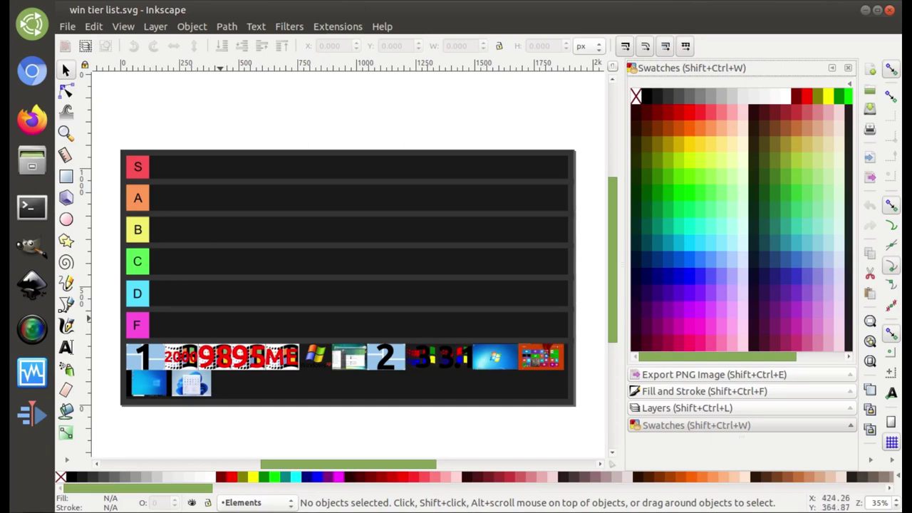
Step: Switch to the Windows 1.01 virtual machine and look through the files listed in MS-DOS Executive
{"action": "key", "text": "alt+Tab"}
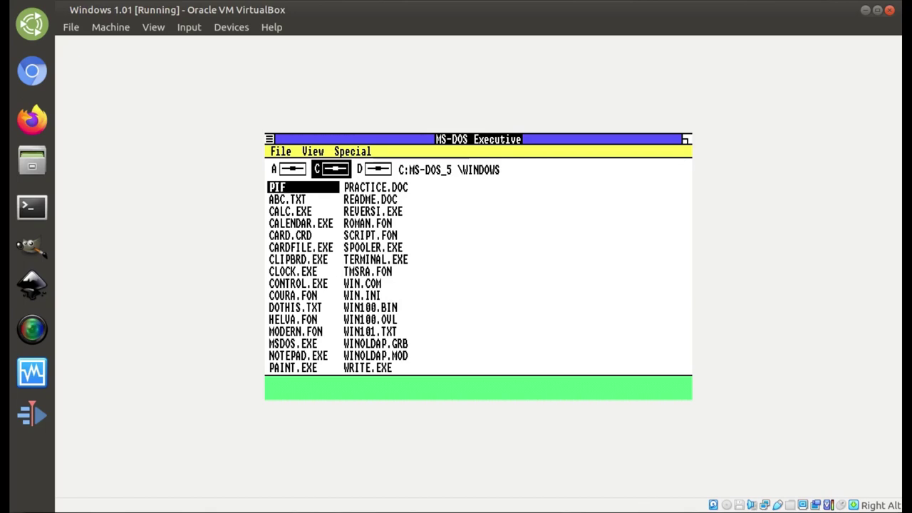
{"action": "key", "text": "Right"}
{"action": "key", "text": "Down"}
{"action": "key", "text": "Down"}
{"action": "key", "text": "Down"}
{"action": "key", "text": "Down"}
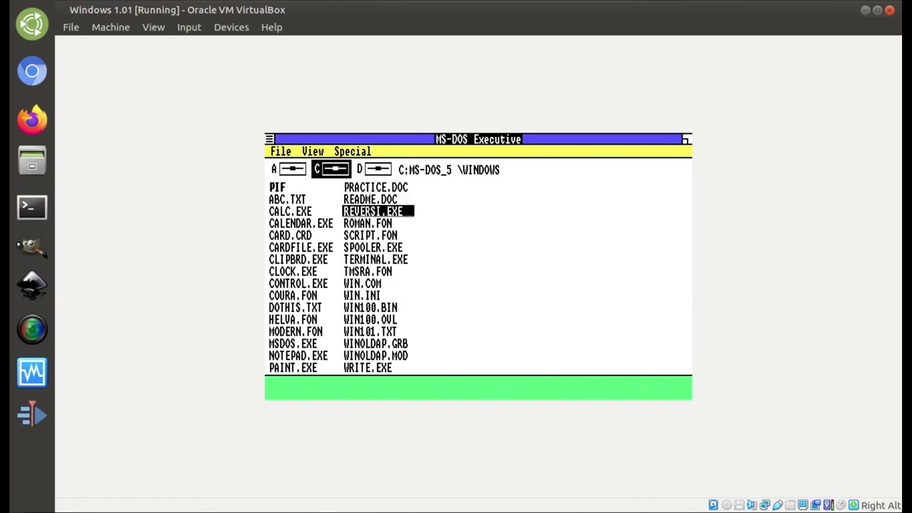
{"action": "key", "text": "Left"}
{"action": "key", "text": "Up"}
{"action": "key", "text": "Up"}
{"action": "key", "text": "Up"}
{"action": "key", "text": "Up"}
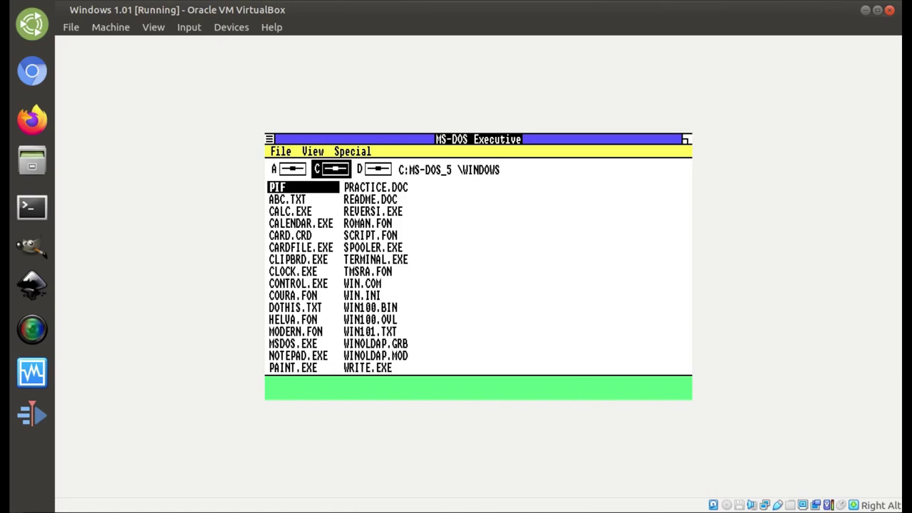
Step: Switch to Inkscape and place the Windows 1 tile at the start of the C tier row
{"action": "key", "text": "alt+Tab"}
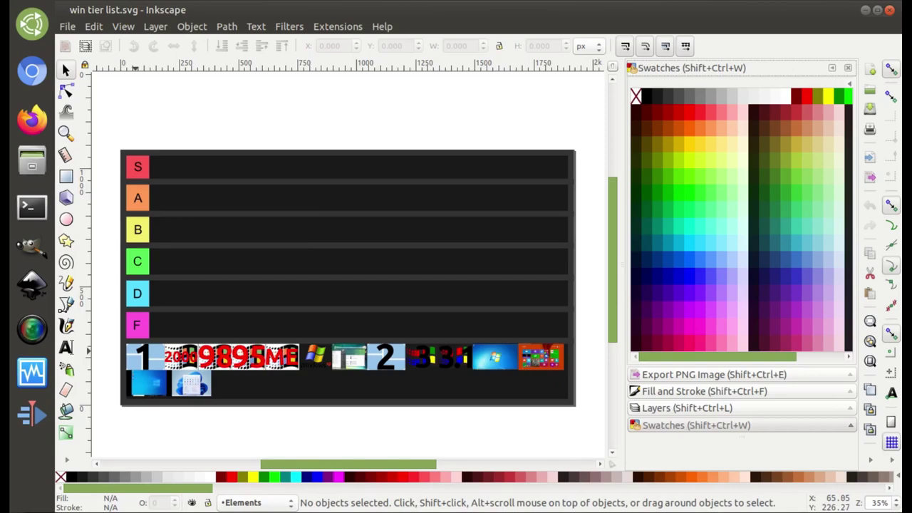
{"action": "left_click_drag", "start_coordinate": [145, 356], "coordinate": [171, 268]}
{"action": "left_click", "coordinate": [99, 226]}
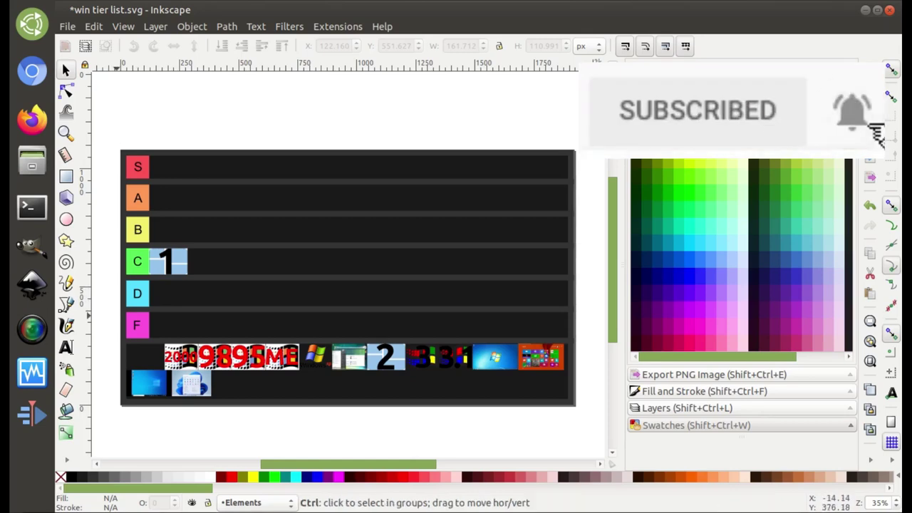
Step: Return to the Windows 1.01 virtual machine and browse both columns of the MS-DOS Executive file list
{"action": "key", "text": "alt+Tab"}
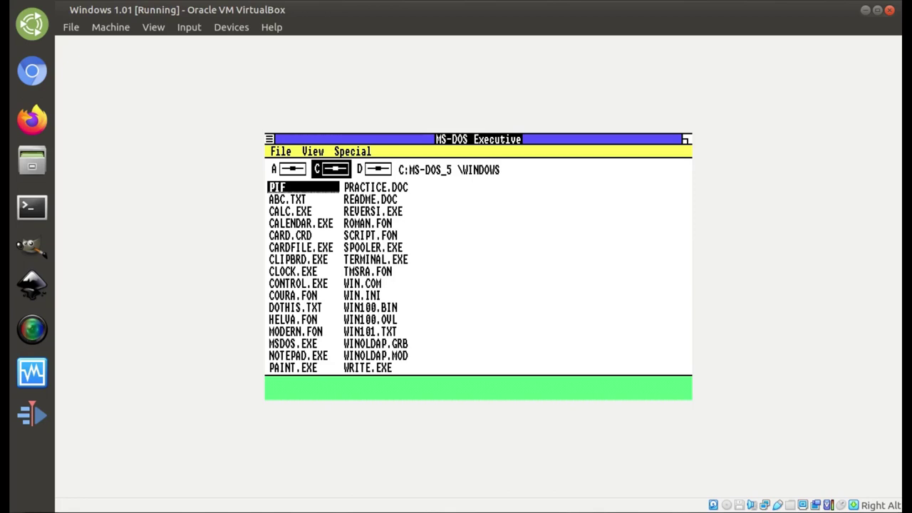
{"action": "key", "text": "Down"}
{"action": "key", "text": "Down"}
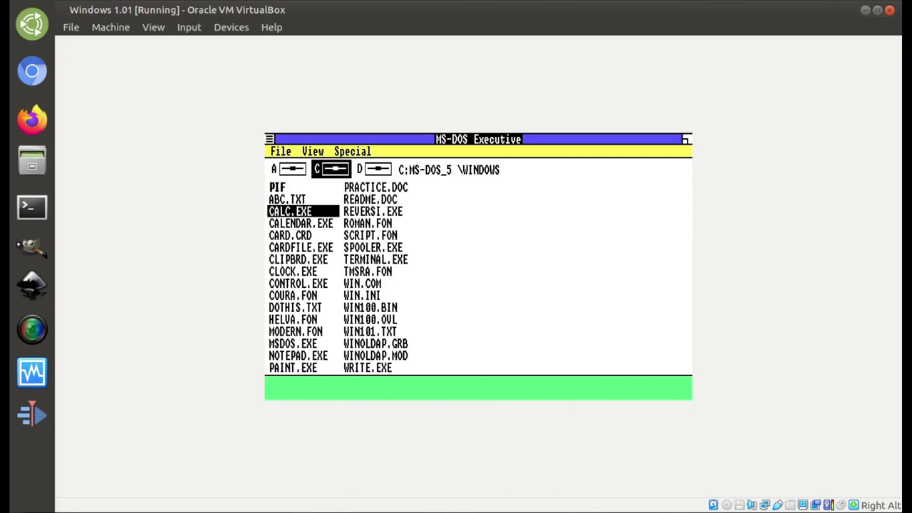
{"action": "key", "text": "Right"}
{"action": "key", "text": "Up"}
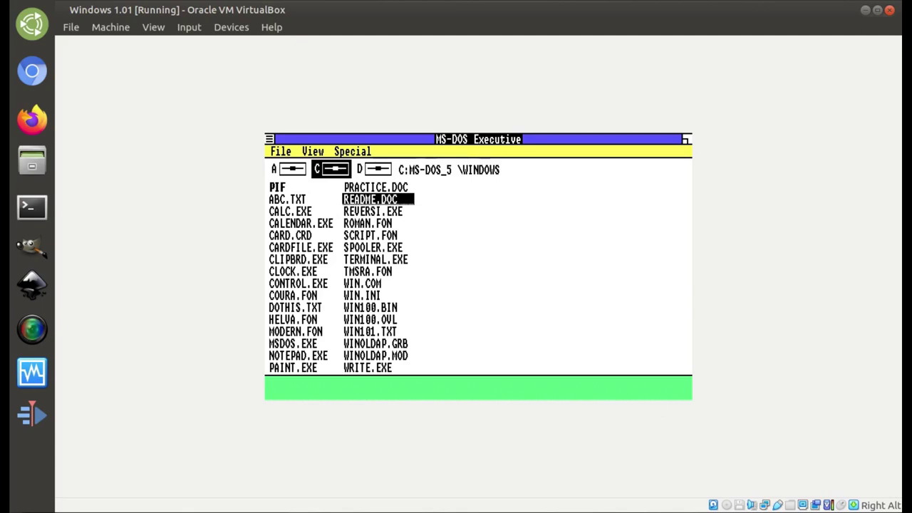
{"action": "key", "text": "Left"}
{"action": "key", "text": "Down"}
{"action": "key", "text": "Down"}
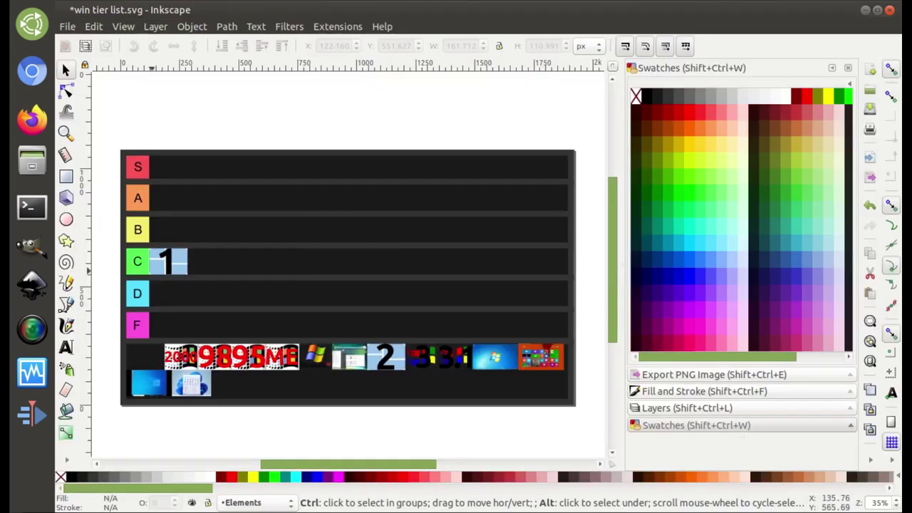
Step: Move the Windows 1 tile from the C tier down to the start of the D tier row and deselect it
{"action": "left_click_drag", "start_coordinate": [155, 261], "coordinate": [156, 293]}
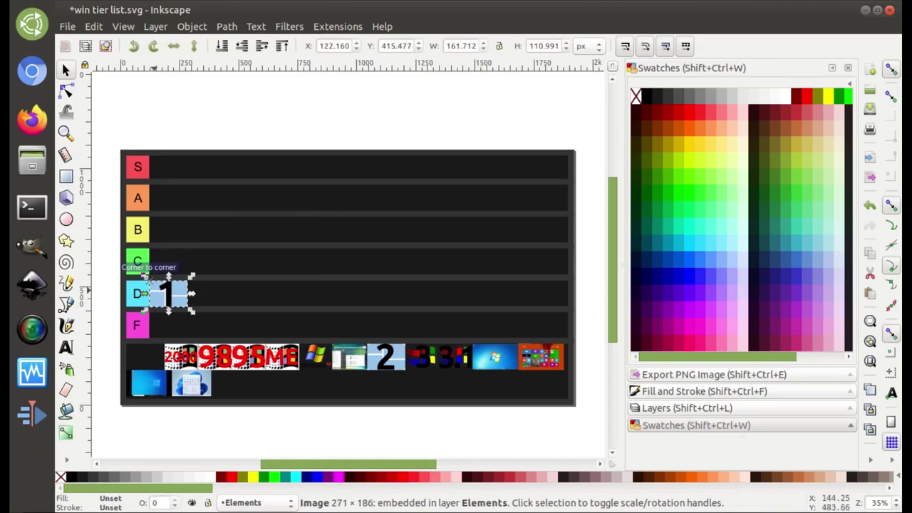
{"action": "key", "text": "Escape"}
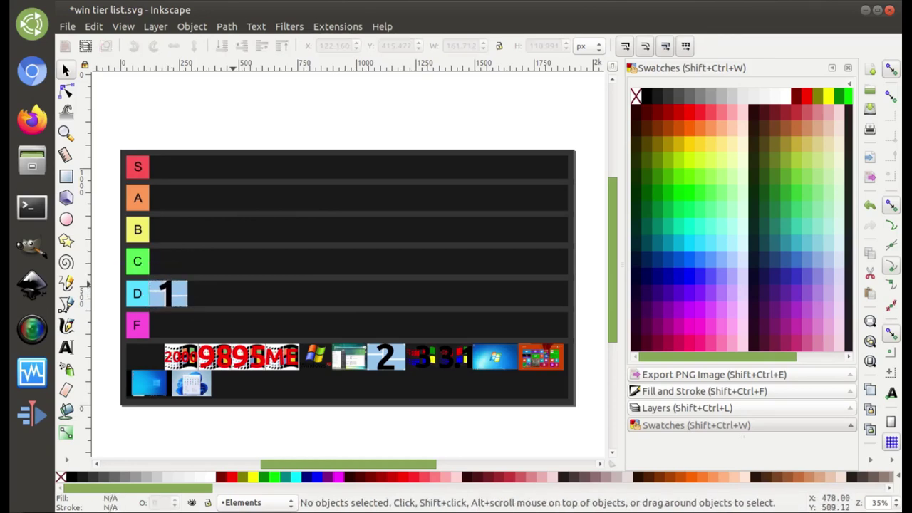
Step: Switch to the Windows 1.01 virtual machine and run CLOCK.EXE from MS-DOS Executive
{"action": "key", "text": "alt+Tab"}
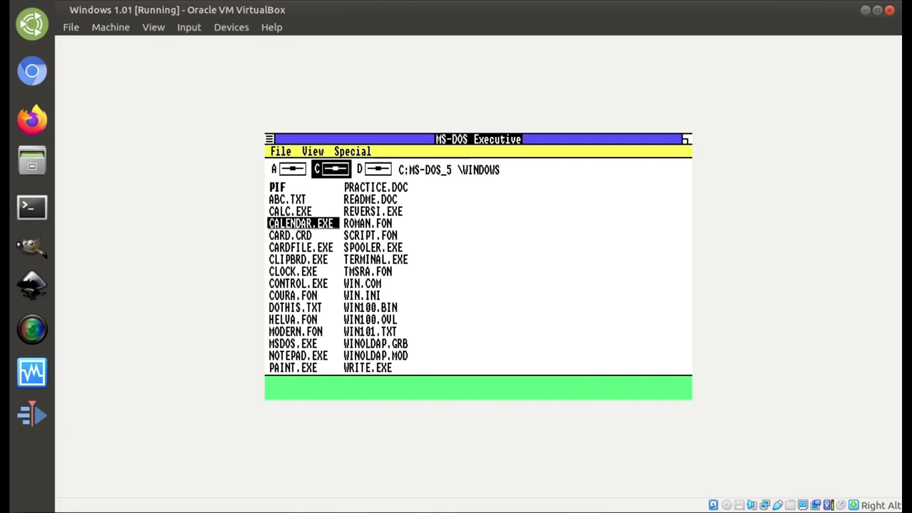
{"action": "left_click", "coordinate": [289, 235]}
{"action": "left_click", "coordinate": [300, 247]}
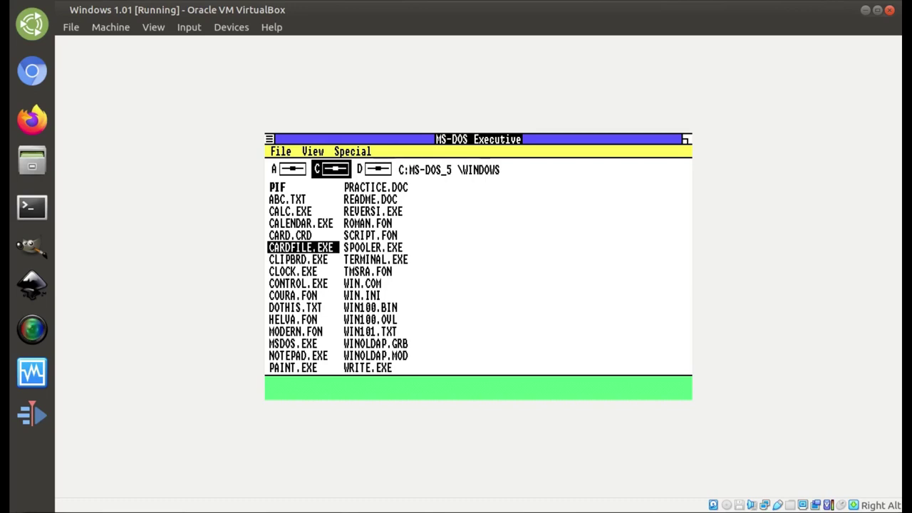
{"action": "left_click", "coordinate": [298, 259]}
{"action": "key", "text": "Down"}
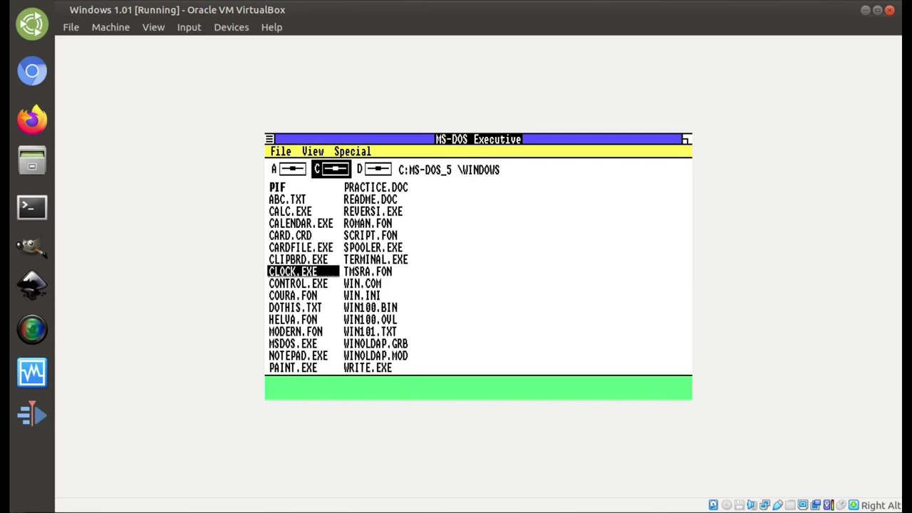
{"action": "key", "text": "Return"}
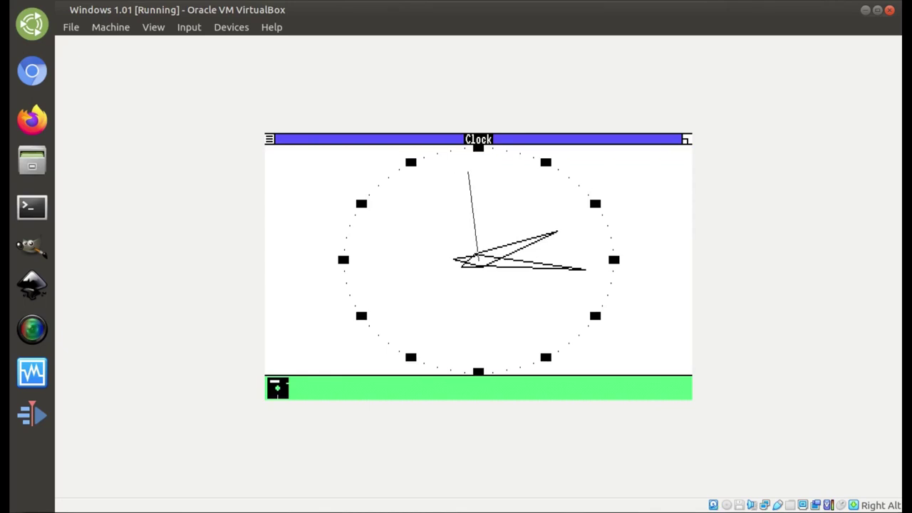
Step: Bring MS-DOS Executive back from its icon and run CONTROL.EXE from the file list
{"action": "key", "text": "alt+Tab"}
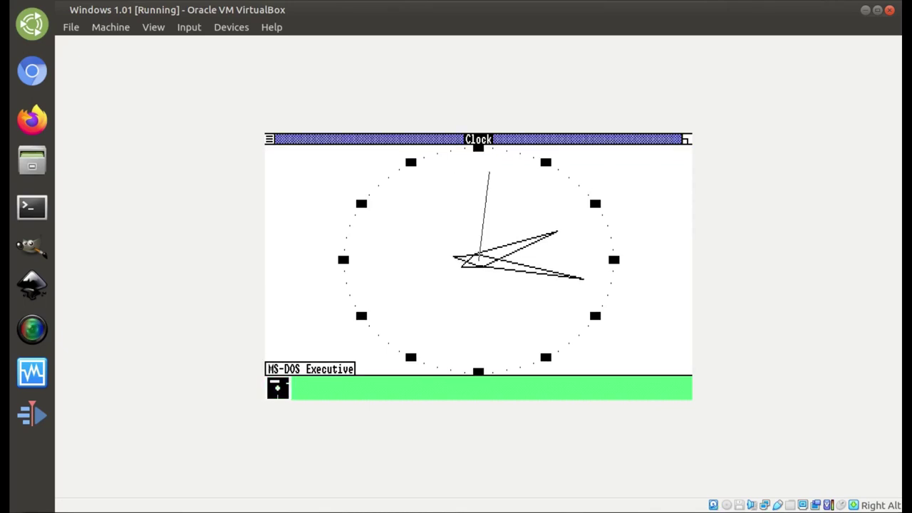
{"action": "key", "text": "alt+Tab"}
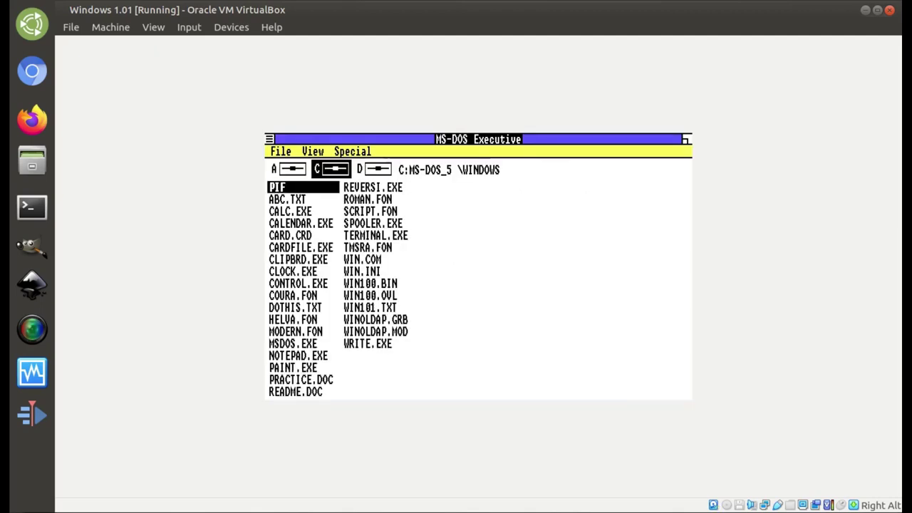
{"action": "key", "text": "Down"}
{"action": "key", "text": "Down"}
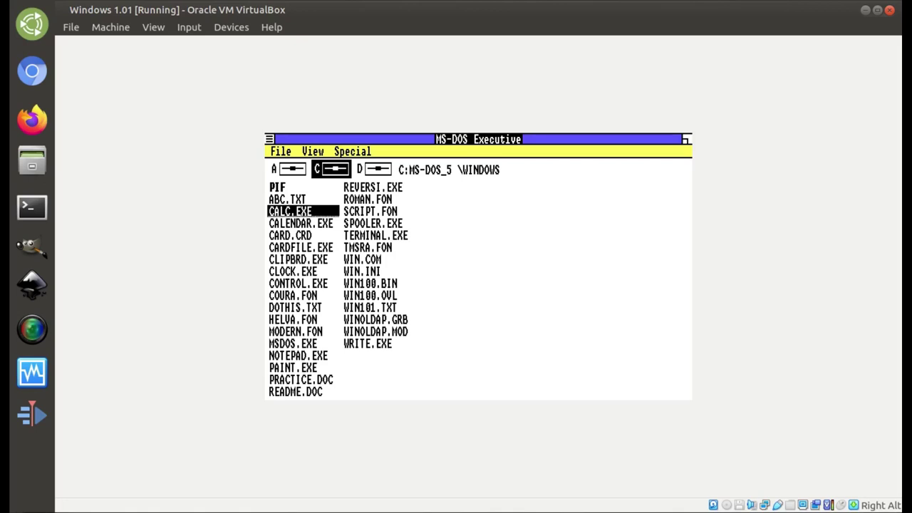
{"action": "key", "text": "Right"}
{"action": "key", "text": "Left"}
{"action": "key", "text": "Down"}
{"action": "key", "text": "Down"}
{"action": "key", "text": "Down"}
{"action": "key", "text": "Down"}
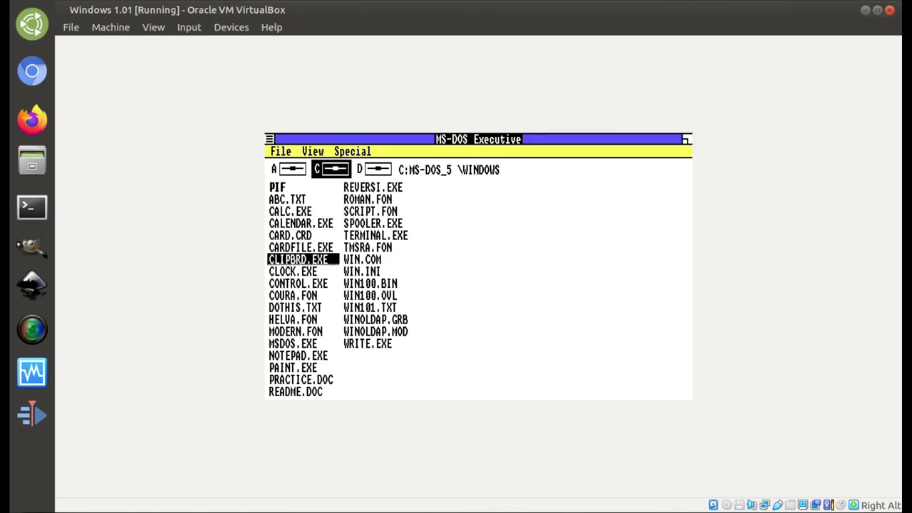
{"action": "key", "text": "Down"}
{"action": "key", "text": "Down"}
{"action": "key", "text": "Down"}
{"action": "key", "text": "Up"}
{"action": "key", "text": "Return"}
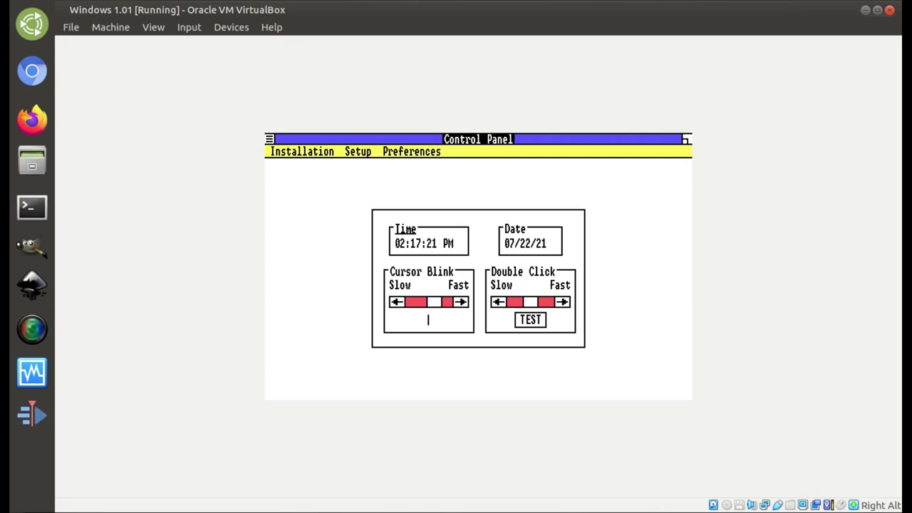
Step: Close the Control Panel window
{"action": "key", "text": "alt+i"}
{"action": "key", "text": "Left"}
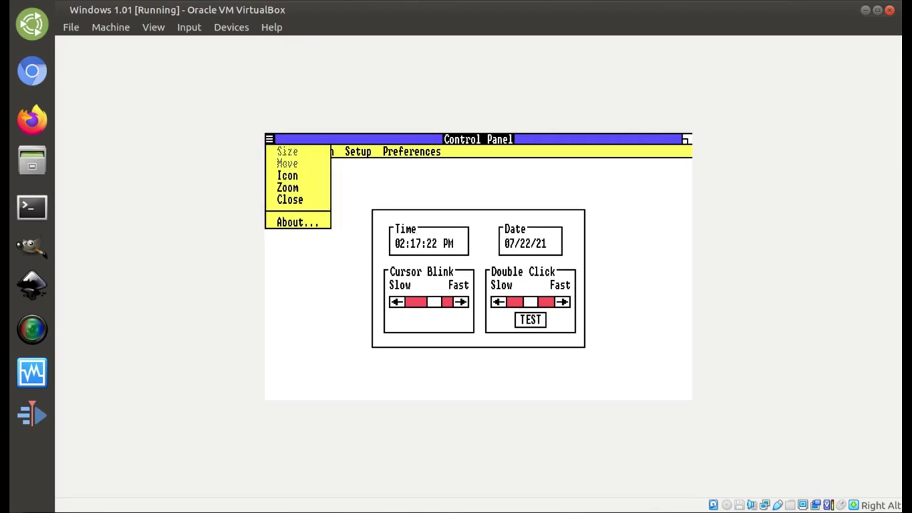
{"action": "key", "text": "Down"}
{"action": "key", "text": "Down"}
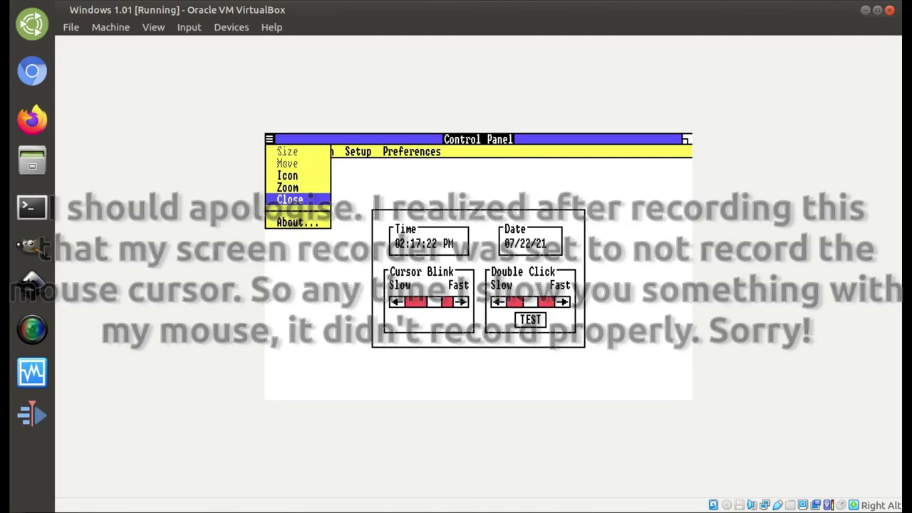
{"action": "key", "text": "Return"}
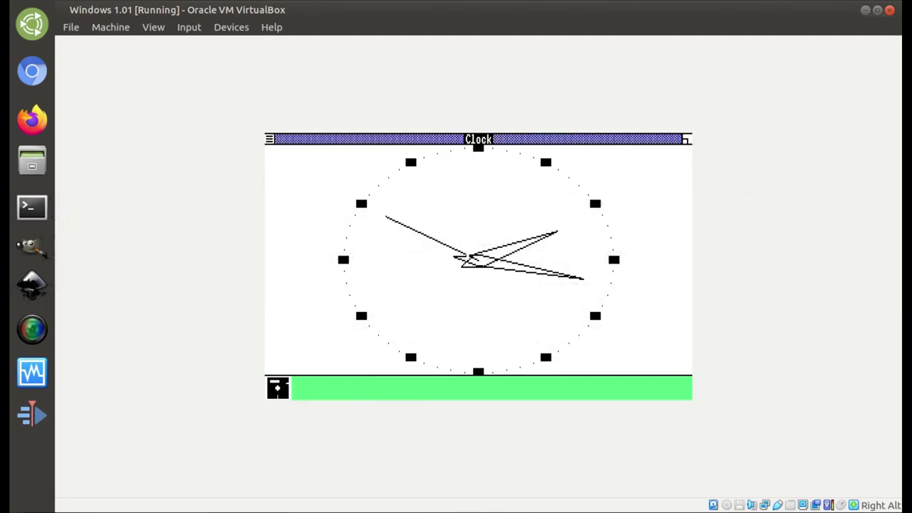
Step: Restore MS-DOS Executive over the clock and select CLIPBRD.EXE in the file list
{"action": "key", "text": "alt+Tab"}
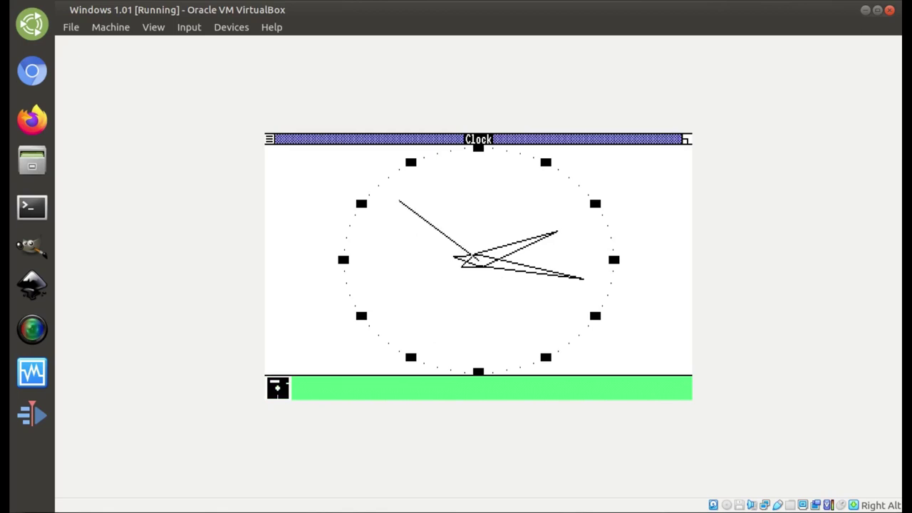
{"action": "key", "text": "alt+Tab"}
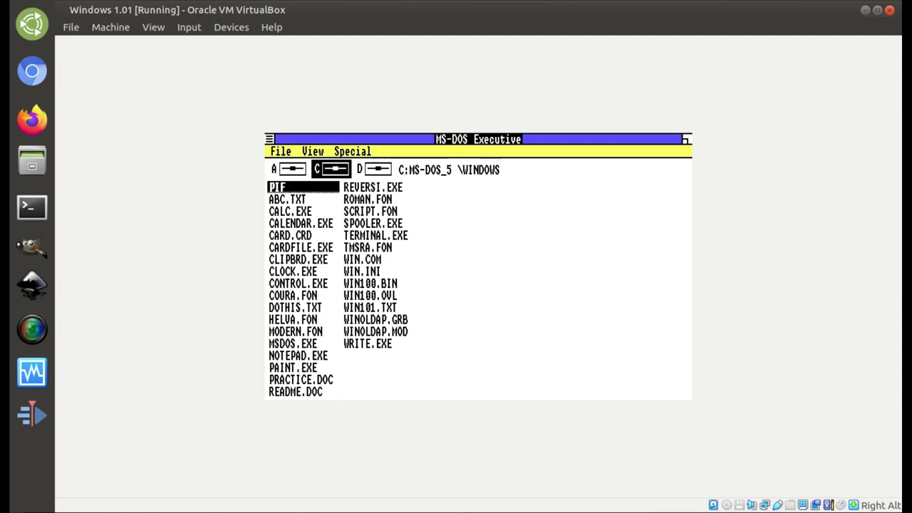
{"action": "left_click", "coordinate": [298, 260]}
{"action": "left_click", "coordinate": [300, 248]}
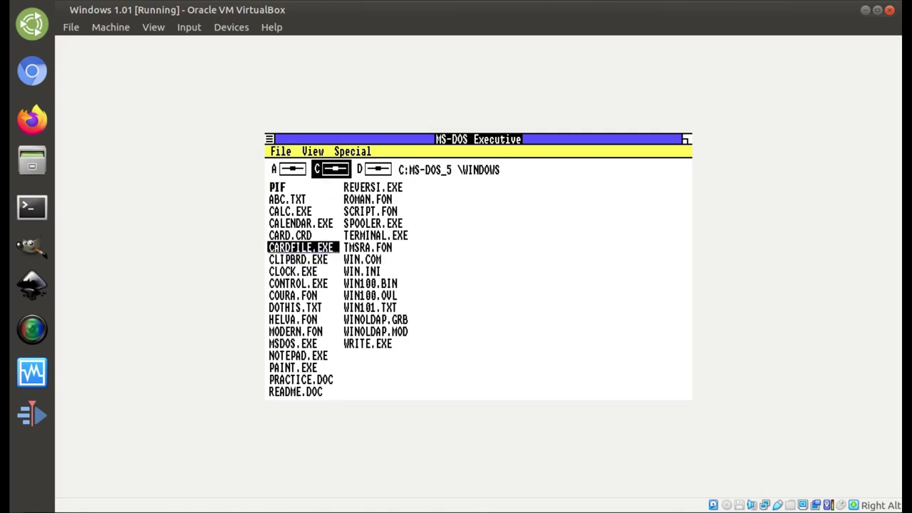
{"action": "left_click", "coordinate": [298, 259]}
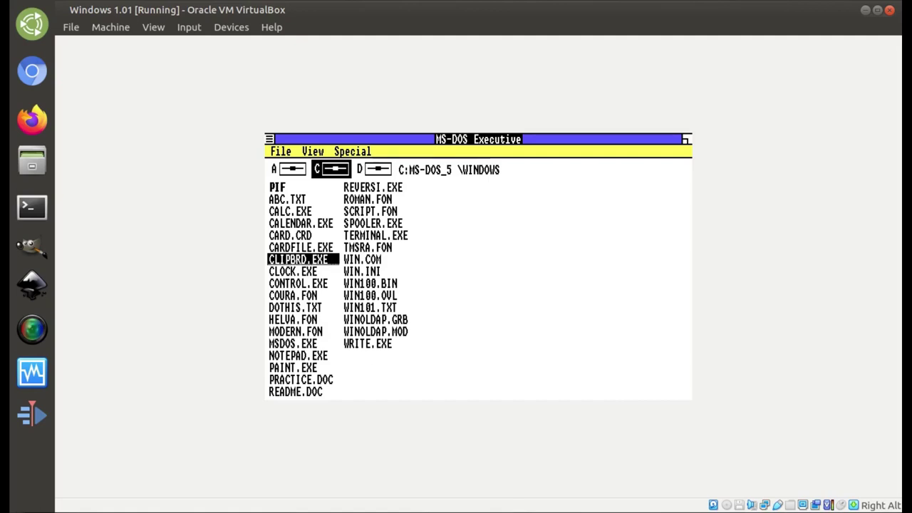
Step: Close MS-DOS Executive to end the Windows session and shut down the Windows 1.01 virtual machine
{"action": "key", "text": "alt+f"}
{"action": "key", "text": "Left"}
{"action": "key", "text": "Down"}
{"action": "key", "text": "Down"}
{"action": "key", "text": "Down"}
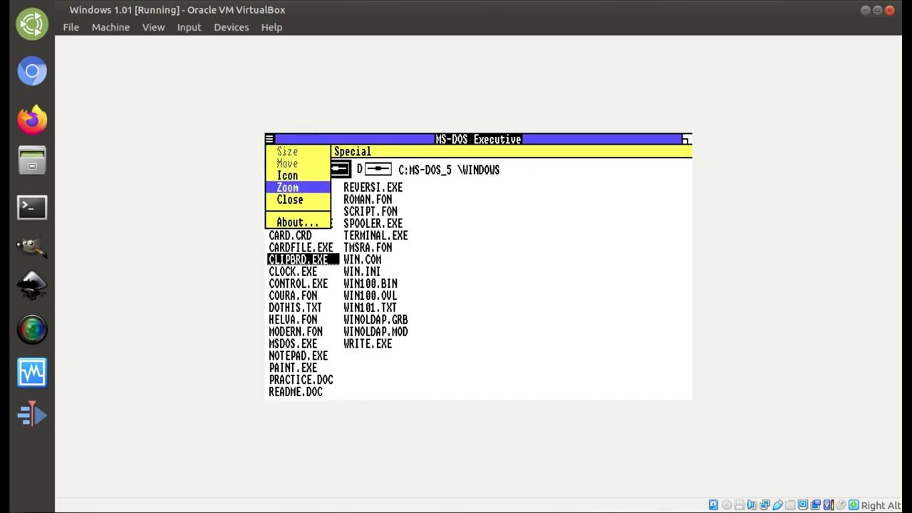
{"action": "key", "text": "Down"}
{"action": "key", "text": "Return"}
{"action": "key", "text": "Return"}
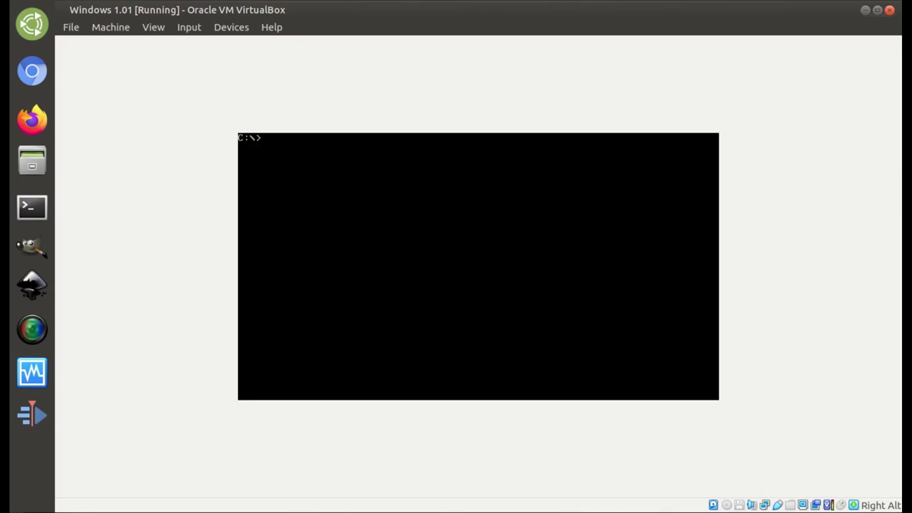
{"action": "key", "text": "alt+q"}
{"action": "key", "text": "Return"}
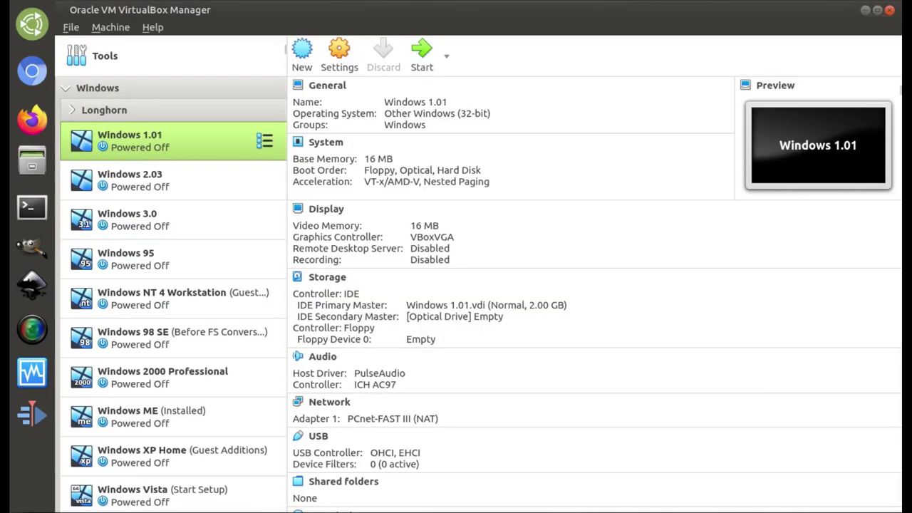
Step: Switch to Inkscape and place the Windows 2 tile at the start of the C tier row
{"action": "key", "text": "alt+Tab"}
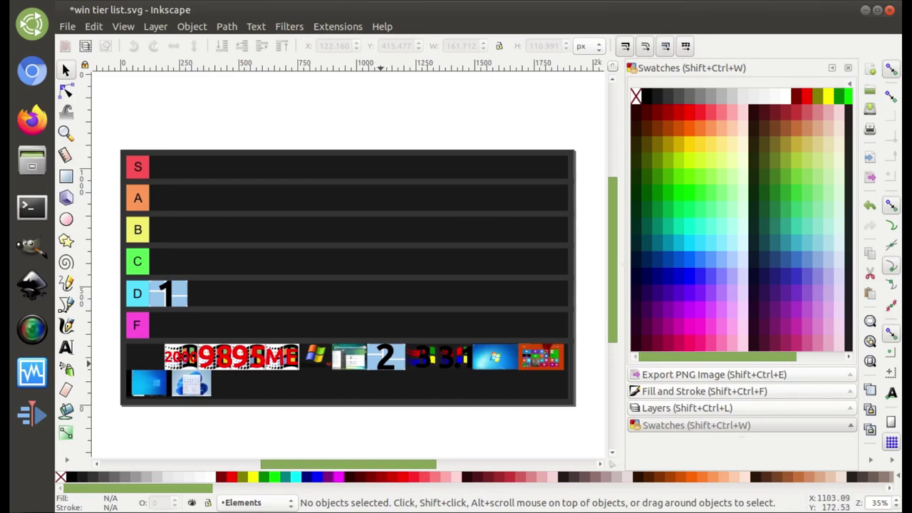
{"action": "left_click_drag", "start_coordinate": [396, 359], "coordinate": [169, 257]}
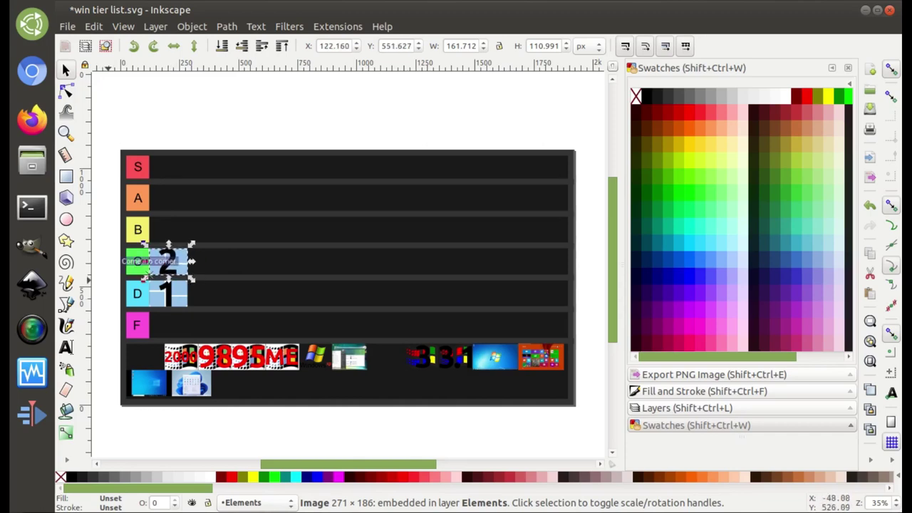
Step: Switch to VirtualBox Manager, start the Windows 2.03 virtual machine and move its MS-DOS Executive window down and to the right
{"action": "key", "text": "Escape"}
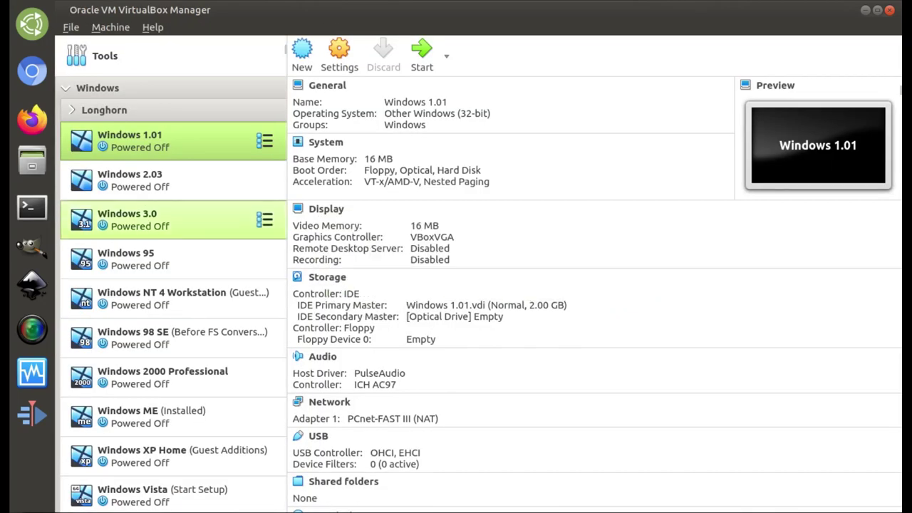
{"action": "double_click", "coordinate": [179, 180]}
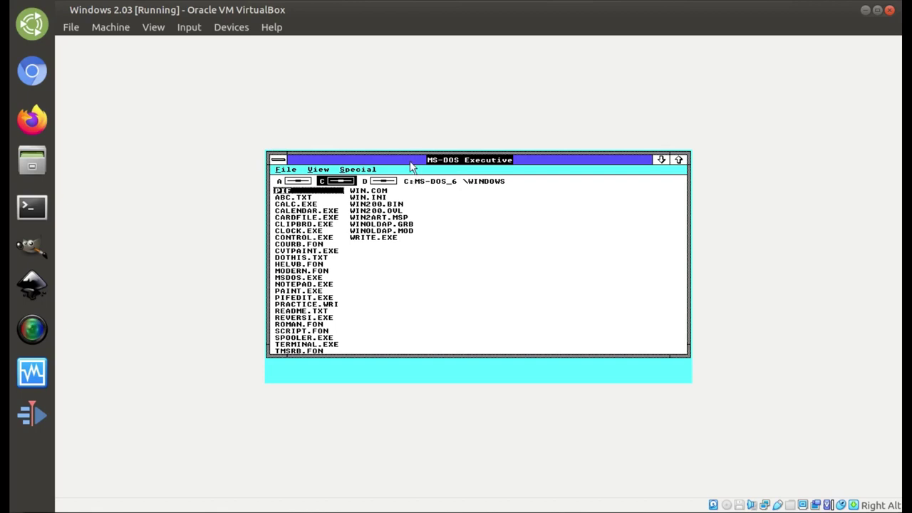
{"action": "left_click_drag", "start_coordinate": [411, 164], "coordinate": [518, 219]}
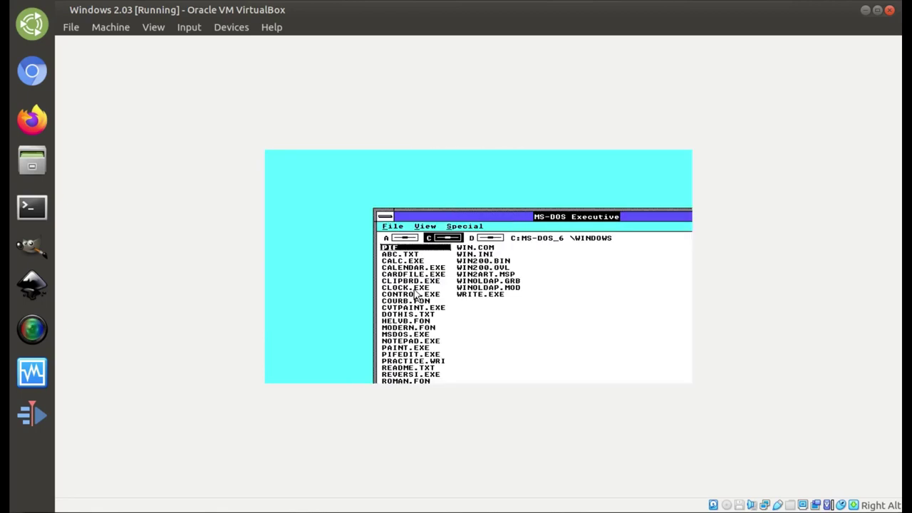
Step: Open WRITE.EXE, try switching between it and MS-DOS Executive, and enter "typing things" in the untitled Write document
{"action": "double_click", "coordinate": [489, 294]}
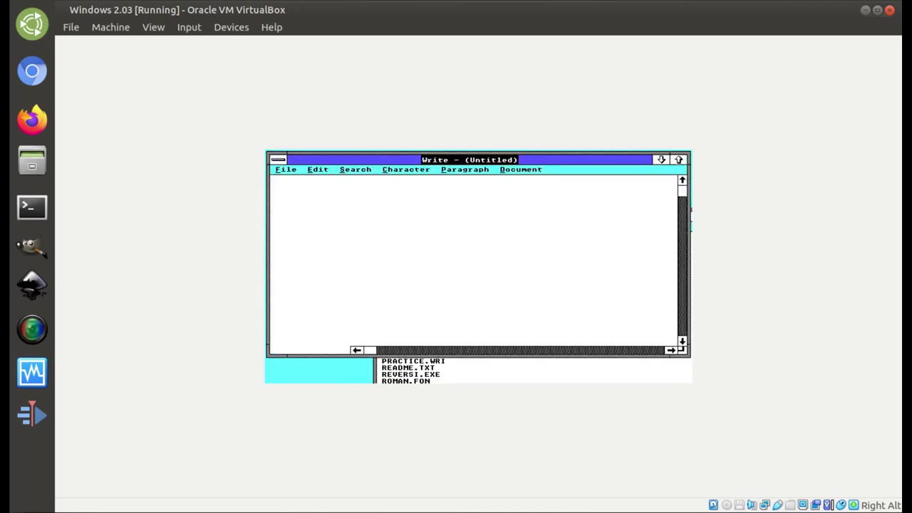
{"action": "left_click", "coordinate": [531, 378]}
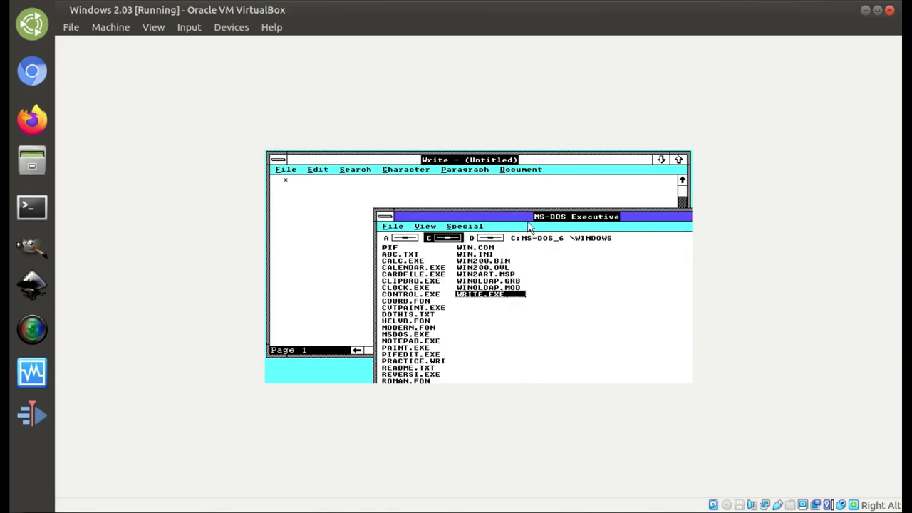
{"action": "left_click", "coordinate": [328, 221]}
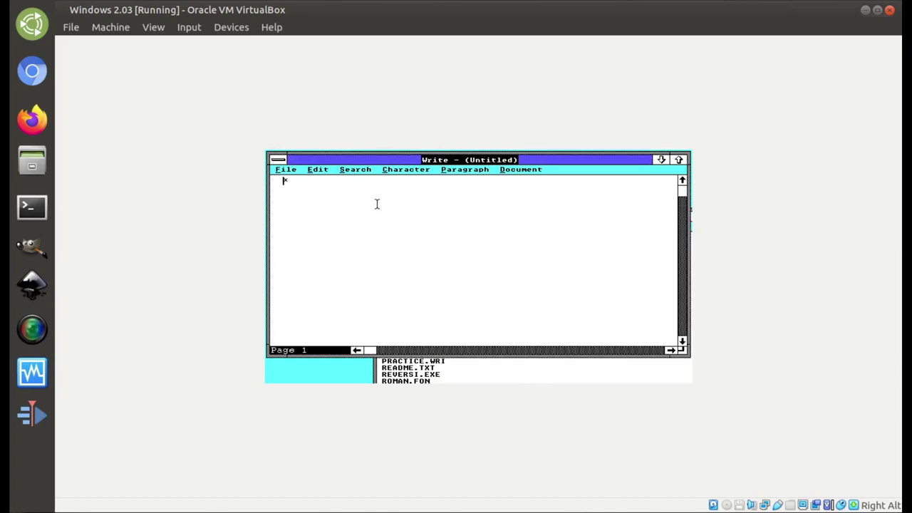
{"action": "type", "text": "typing things"}
Step: Open CALC.EXE from MS-DOS Executive and move the Calculator down so it no longer covers the Write text
{"action": "left_click", "coordinate": [521, 362]}
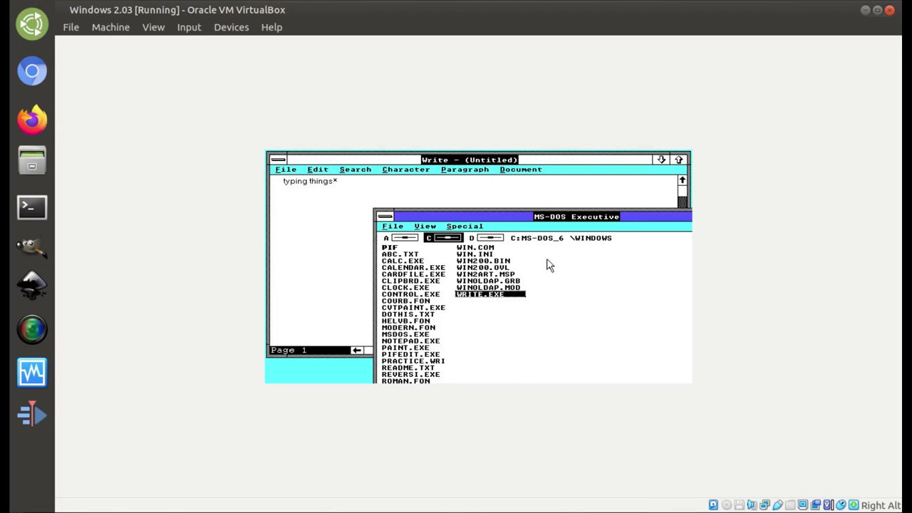
{"action": "double_click", "coordinate": [405, 262]}
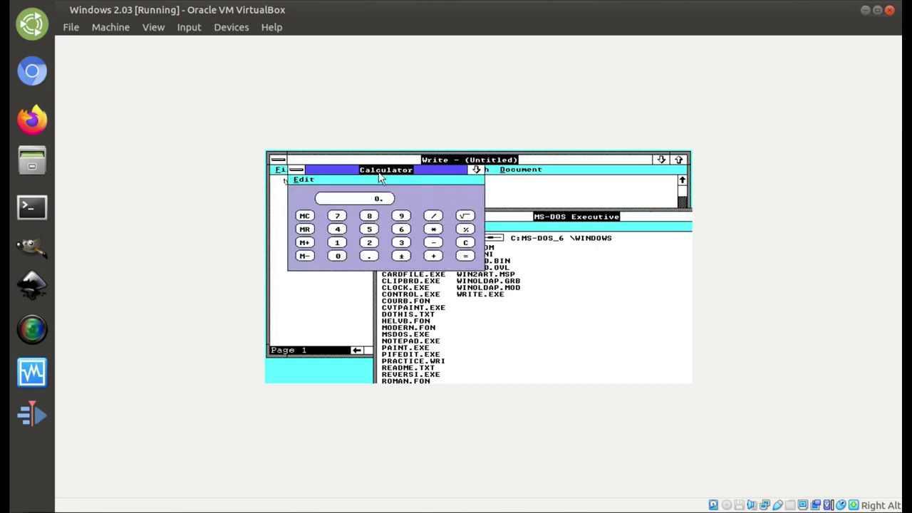
{"action": "left_click_drag", "start_coordinate": [381, 178], "coordinate": [363, 277]}
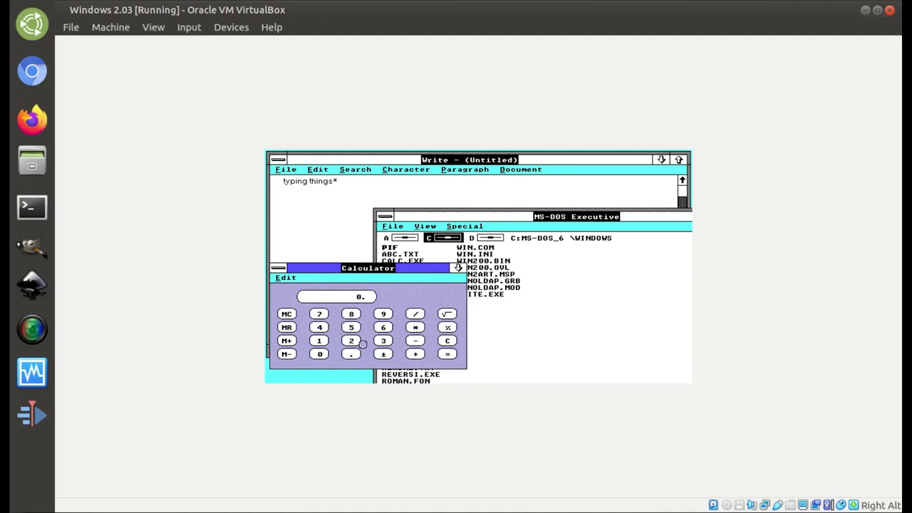
Step: Calculate 5 / 3 in the Calculator and move its window down to the desktop's lower edge
{"action": "left_click", "coordinate": [356, 327]}
{"action": "left_click", "coordinate": [417, 313]}
{"action": "left_click", "coordinate": [383, 341]}
{"action": "left_click", "coordinate": [447, 353]}
{"action": "left_click_drag", "start_coordinate": [364, 277], "coordinate": [356, 358]}
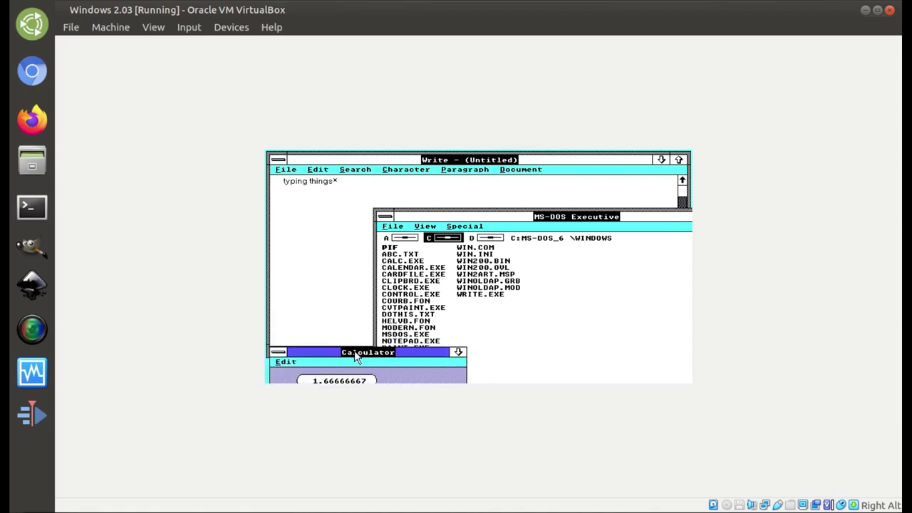
Step: Bring the Write document forward and add the line "5 / 3 = 1.6 repeating" below the existing text
{"action": "left_click", "coordinate": [343, 215]}
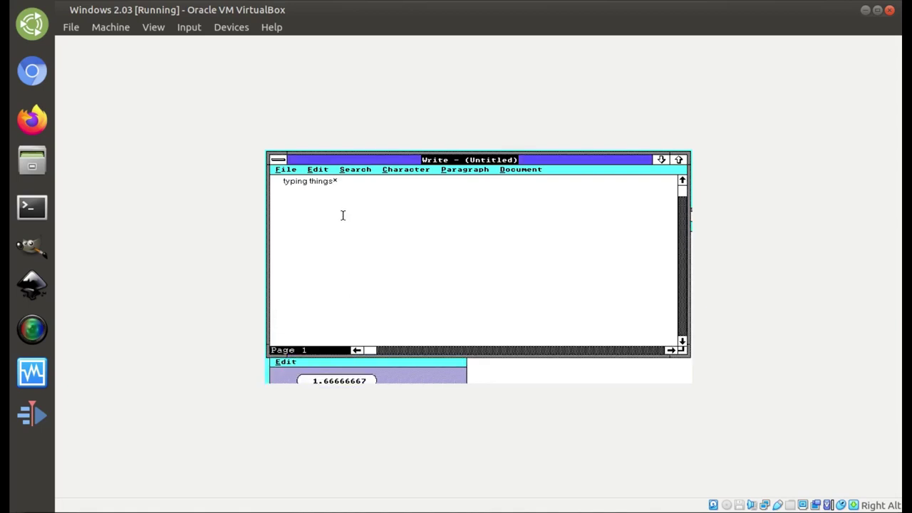
{"action": "key", "text": "Return"}
{"action": "type", "text": "repeating"}
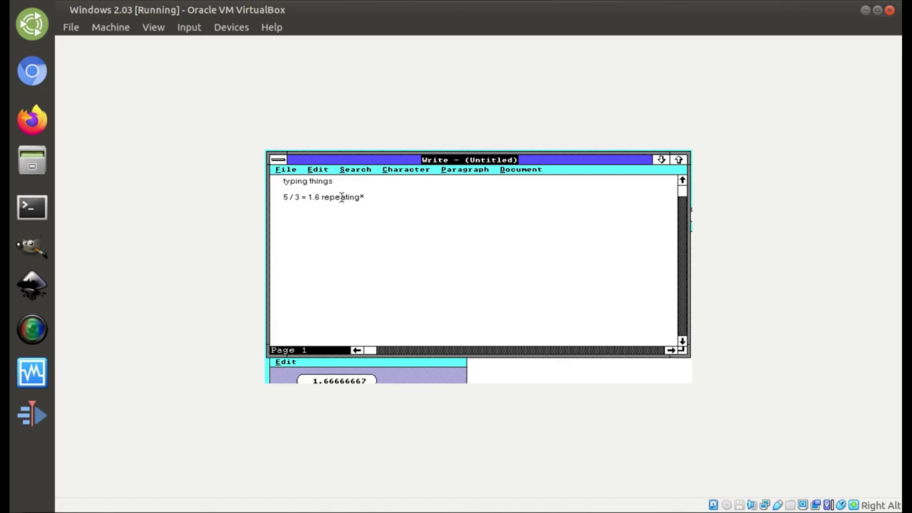
Step: Close Write without saving the document, and close the Calculator as well
{"action": "double_click", "coordinate": [280, 161]}
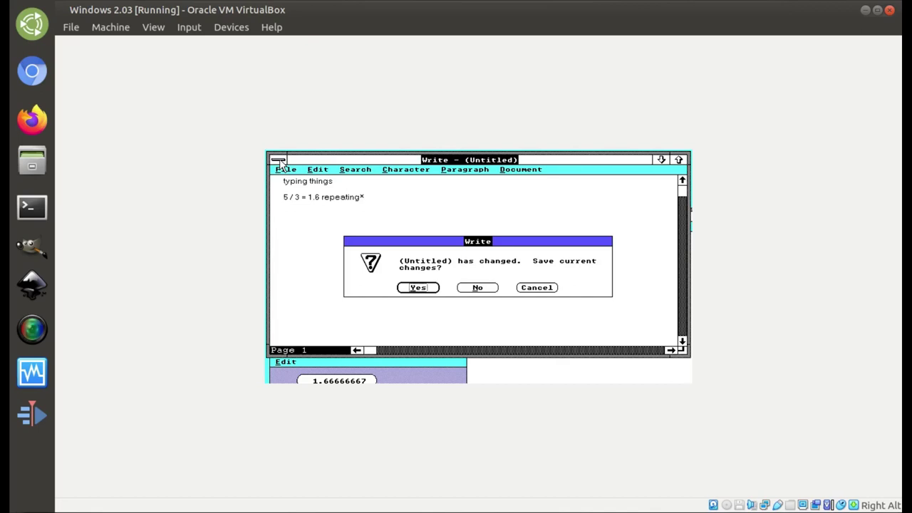
{"action": "left_click", "coordinate": [489, 290]}
{"action": "left_click_drag", "start_coordinate": [362, 356], "coordinate": [378, 236]}
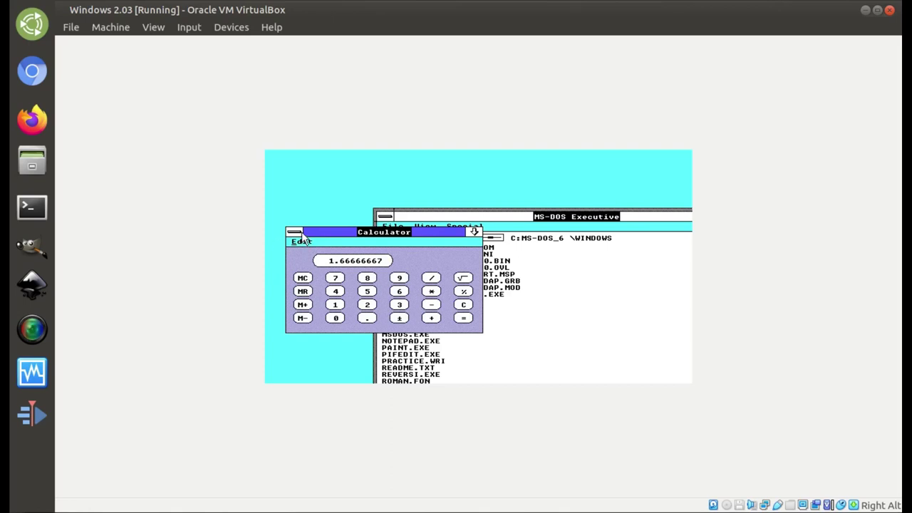
{"action": "left_click", "coordinate": [294, 232]}
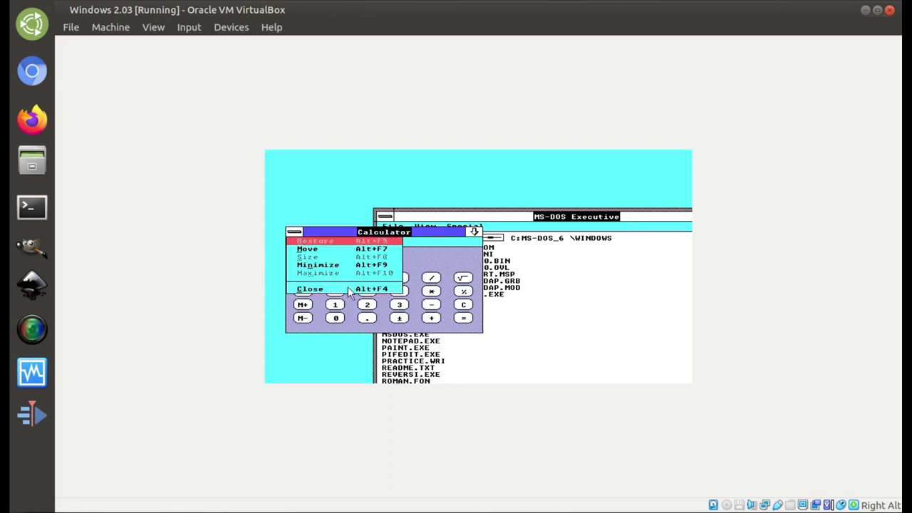
{"action": "left_click", "coordinate": [437, 251]}
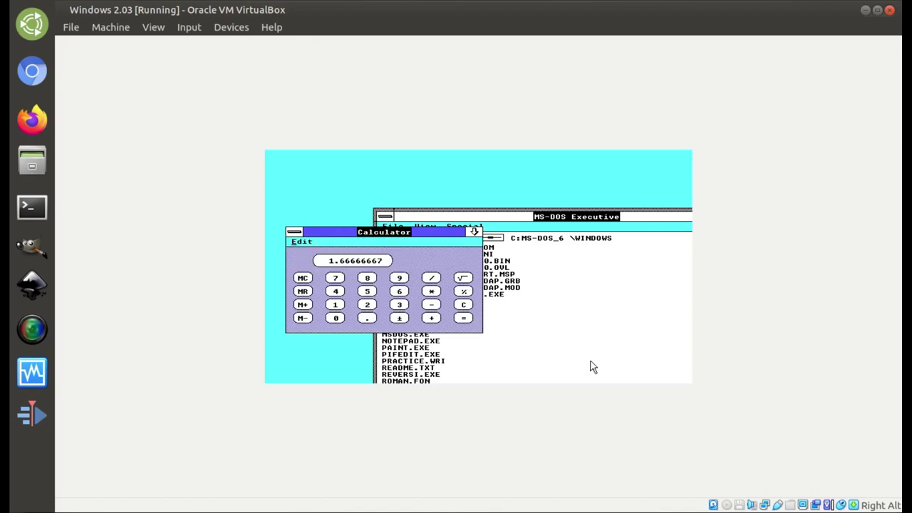
{"action": "left_click", "coordinate": [593, 367]}
{"action": "left_click", "coordinate": [416, 315]}
{"action": "double_click", "coordinate": [299, 229]}
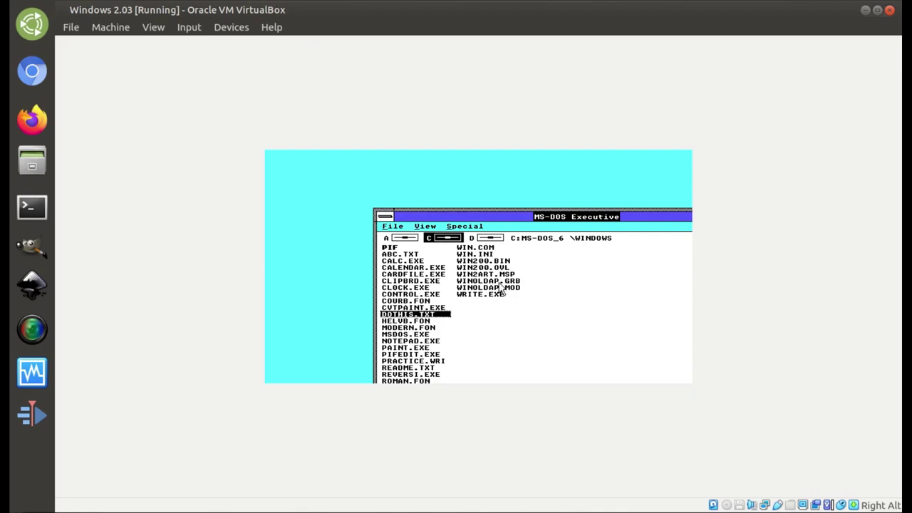
Step: Move MS-DOS Executive back fully into view, then close it to end the Windows session and shut down the Windows 2.03 virtual machine
{"action": "left_click_drag", "start_coordinate": [491, 217], "coordinate": [380, 173]}
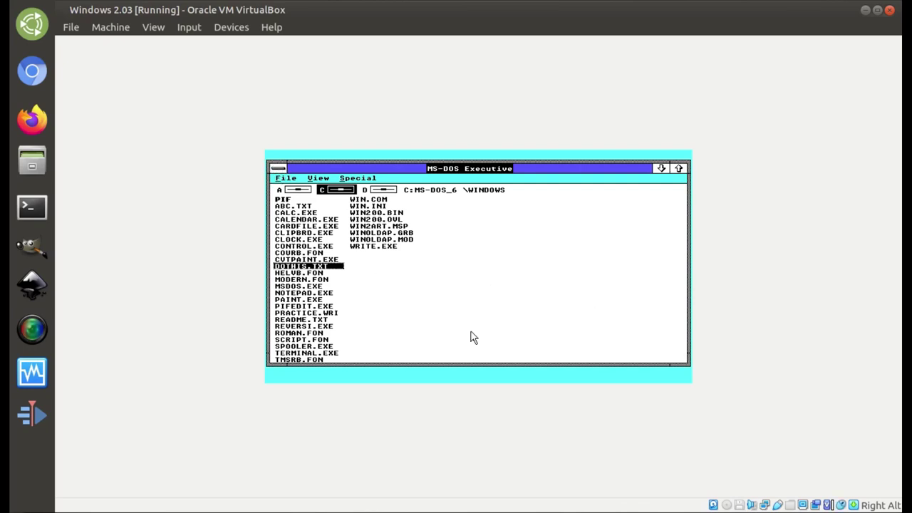
{"action": "double_click", "coordinate": [279, 169]}
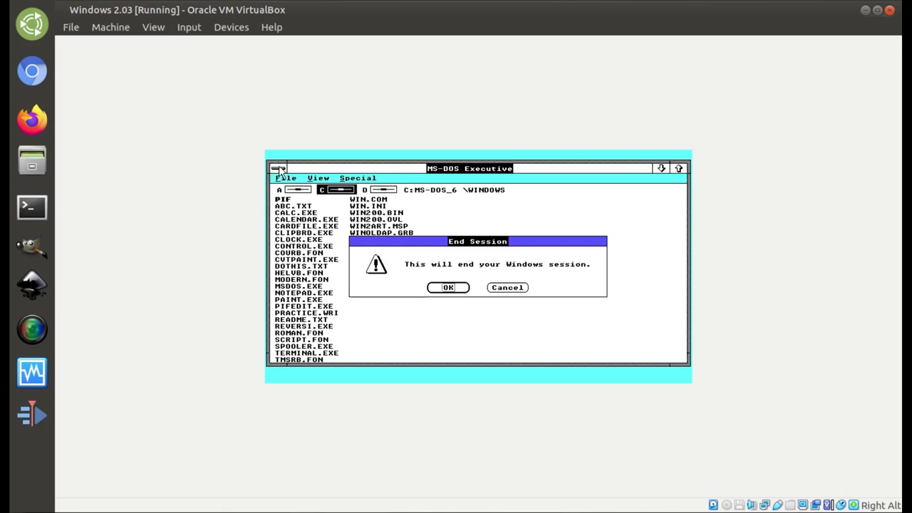
{"action": "left_click", "coordinate": [438, 292]}
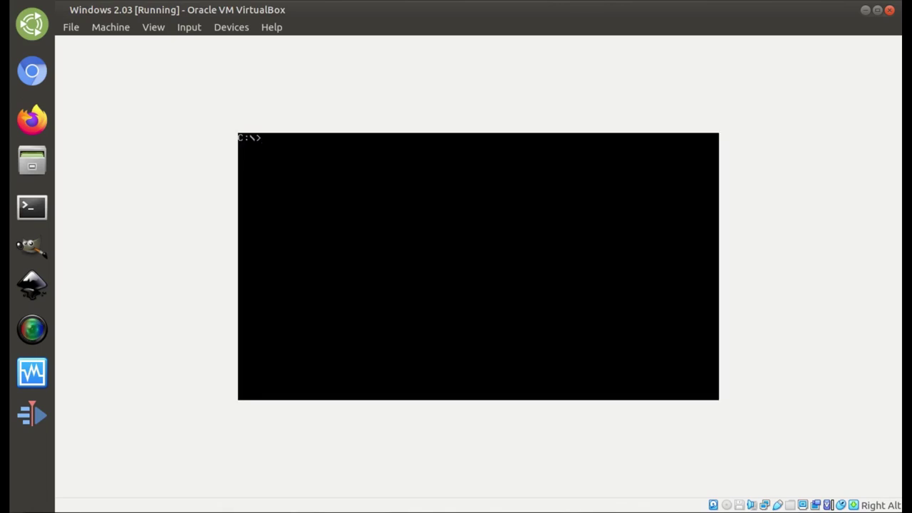
{"action": "key", "text": "alt+q"}
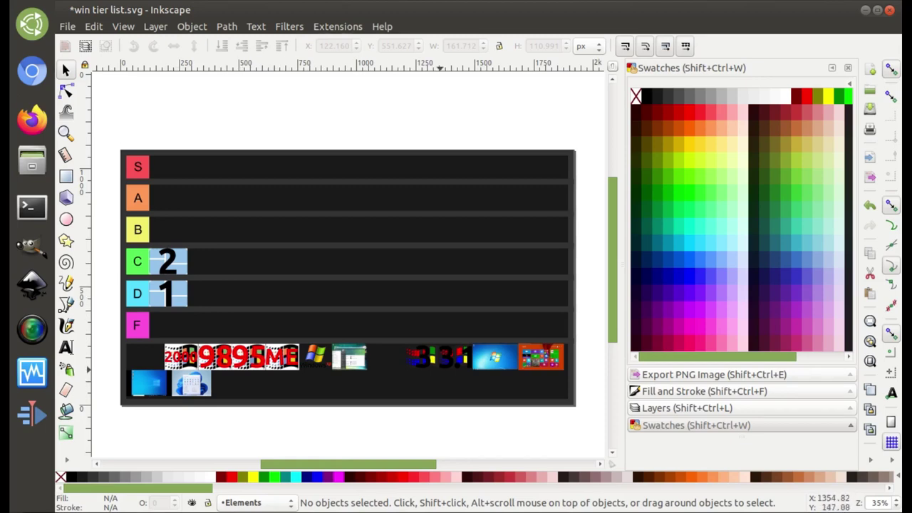
Step: Return to VirtualBox Manager, start the Windows 3.0 virtual machine and open the Main group in Program Manager
{"action": "key", "text": "alt+Tab"}
{"action": "left_click", "coordinate": [171, 219]}
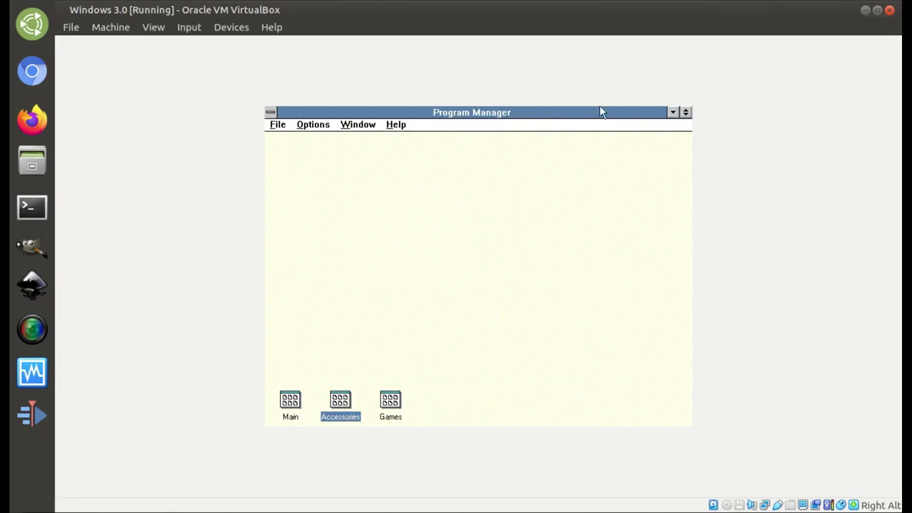
{"action": "double_click", "coordinate": [290, 400]}
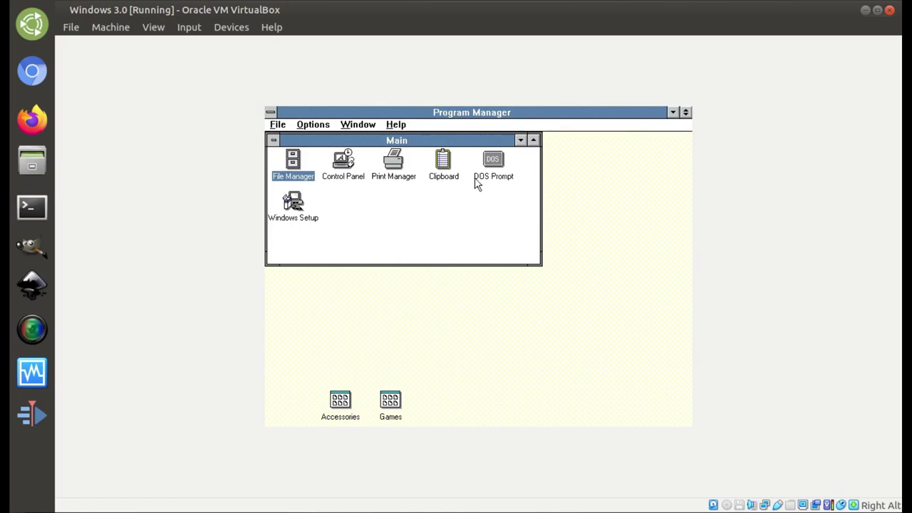
Step: Open the Accessories group, move it down and right of Main, and bring each group forward in turn
{"action": "double_click", "coordinate": [338, 405]}
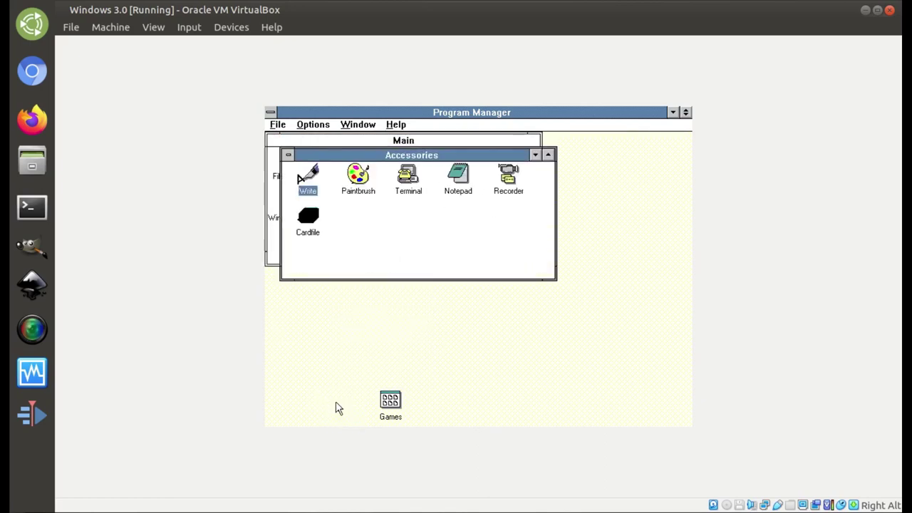
{"action": "left_click_drag", "start_coordinate": [381, 158], "coordinate": [495, 246]}
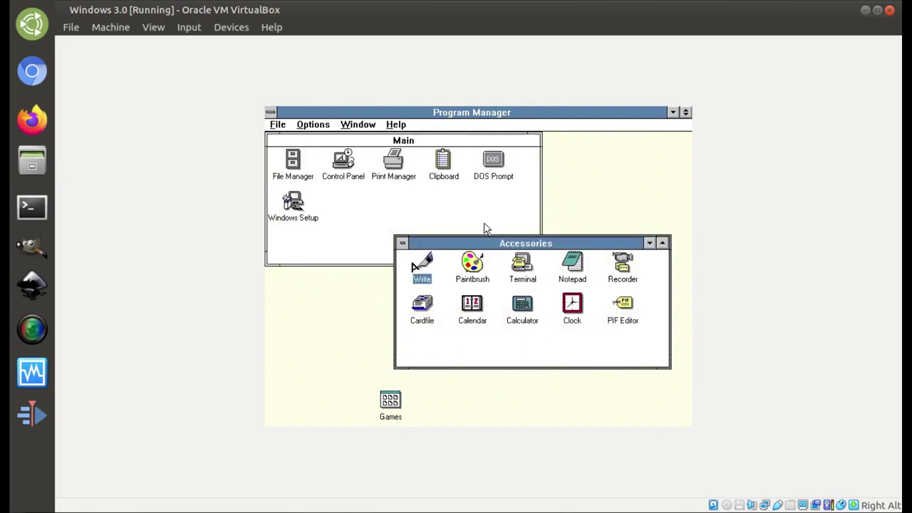
{"action": "left_click", "coordinate": [364, 221]}
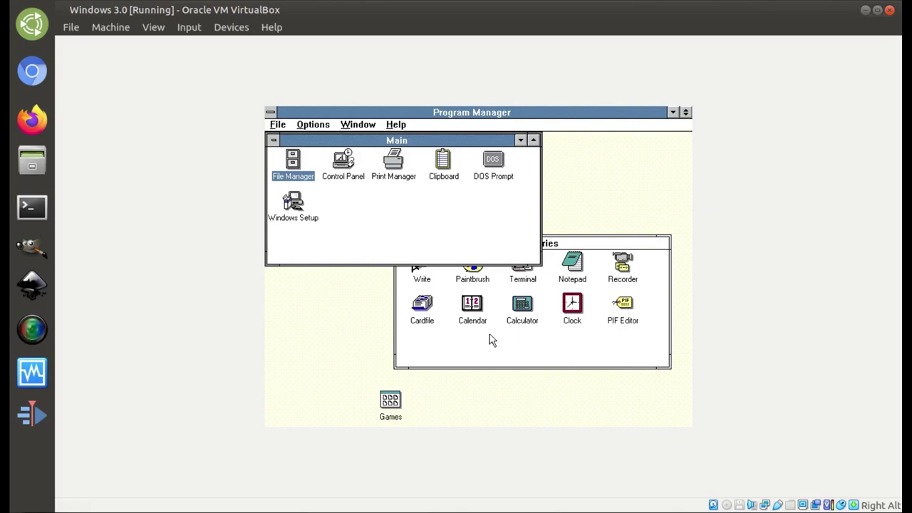
{"action": "left_click", "coordinate": [602, 324]}
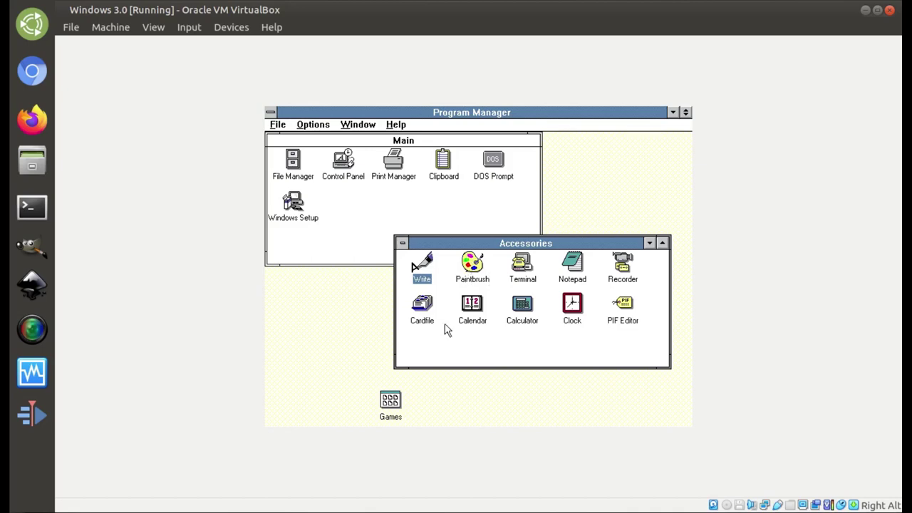
Step: Open the Games group and move its window below the Main group
{"action": "double_click", "coordinate": [400, 401]}
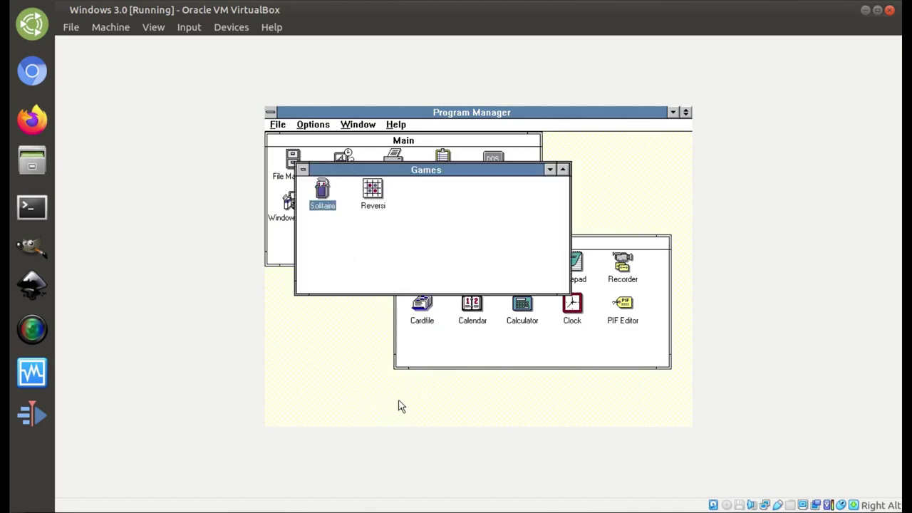
{"action": "left_click", "coordinate": [427, 161]}
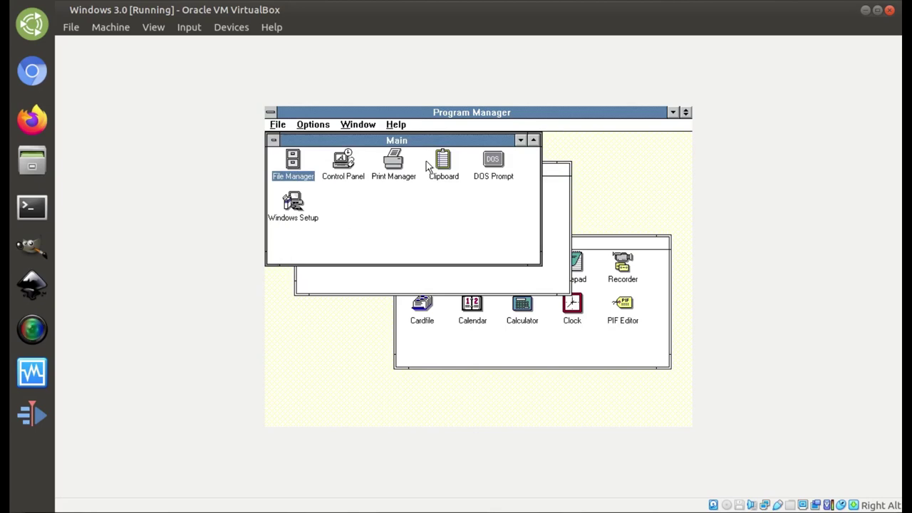
{"action": "left_click", "coordinate": [537, 288]}
{"action": "left_click_drag", "start_coordinate": [451, 167], "coordinate": [427, 332]}
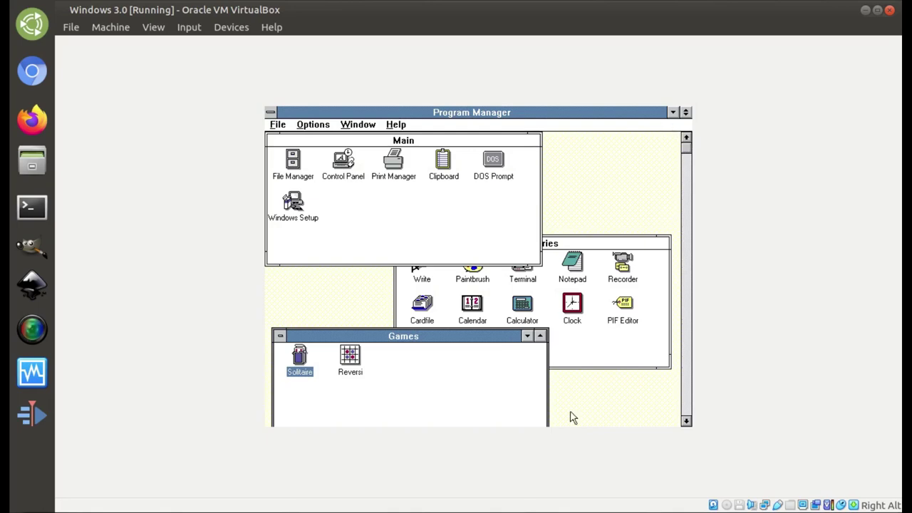
Step: Open Clock from the Accessories group to view it, and close it again
{"action": "left_click", "coordinate": [617, 347]}
{"action": "left_click", "coordinate": [573, 303]}
{"action": "double_click", "coordinate": [572, 303]}
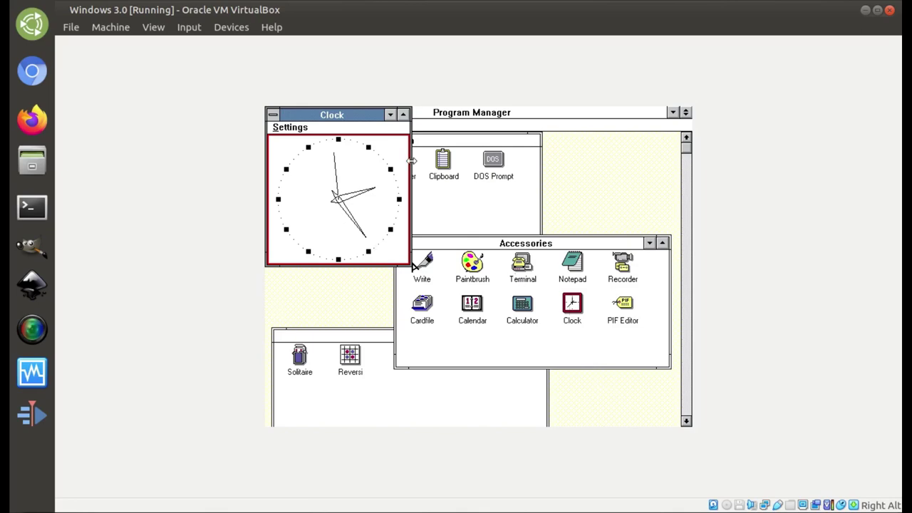
{"action": "double_click", "coordinate": [273, 118]}
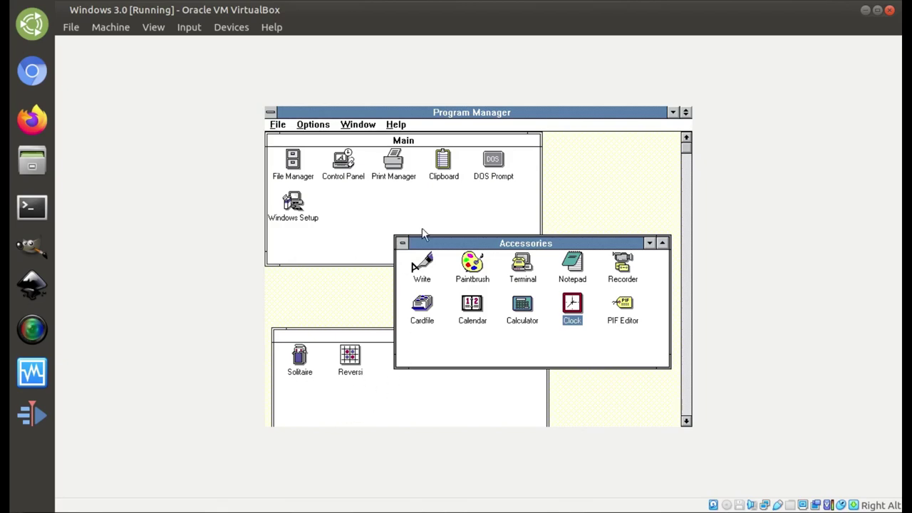
Step: Open Reversi from the Games group and place a red piece directly above the upper blue piece
{"action": "left_click", "coordinate": [426, 382]}
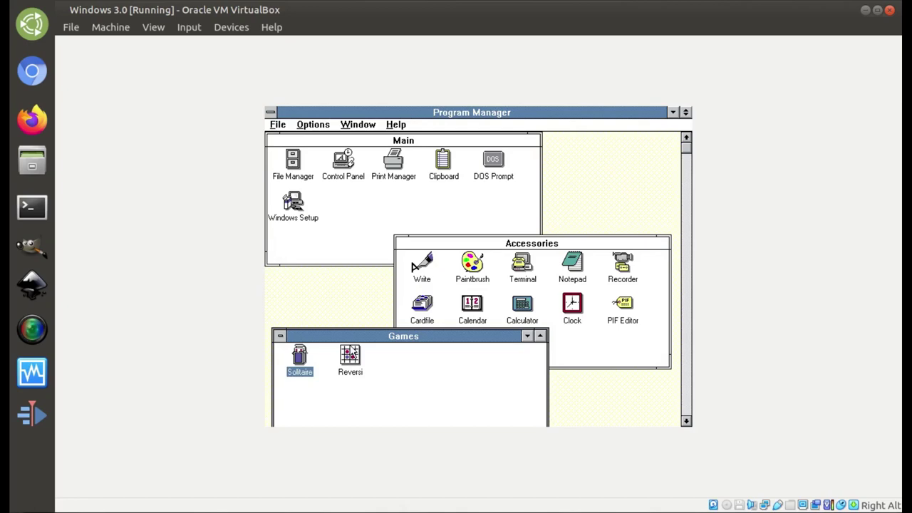
{"action": "double_click", "coordinate": [350, 360]}
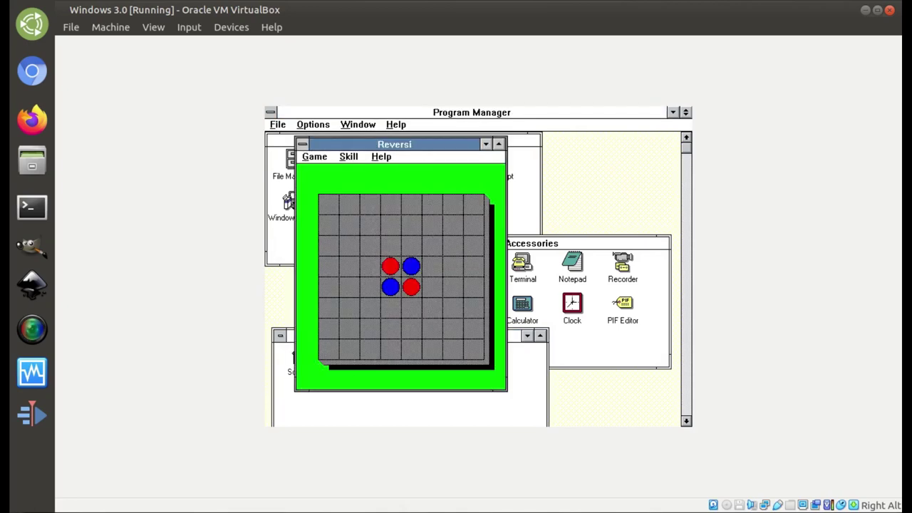
{"action": "left_click", "coordinate": [409, 247]}
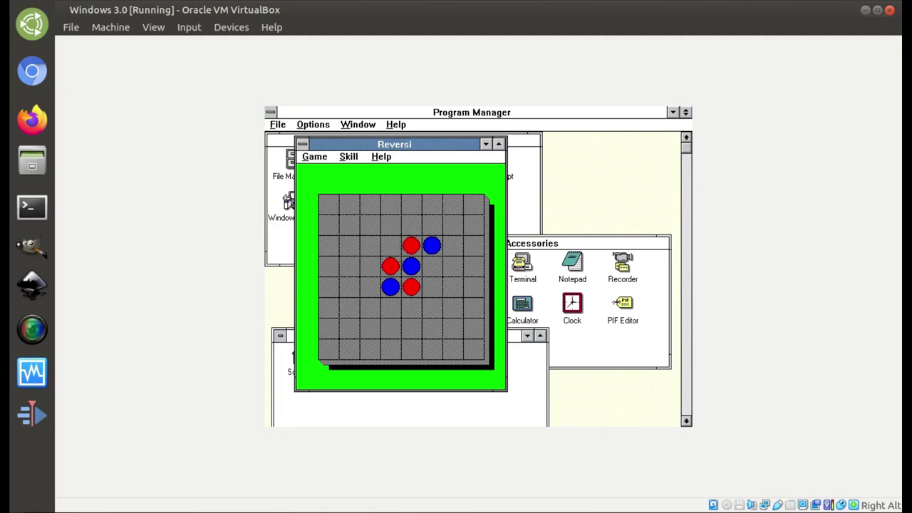
Step: Place more red pieces along the third row of the Reversi board, and close the game
{"action": "left_click", "coordinate": [459, 246]}
{"action": "left_click", "coordinate": [389, 249]}
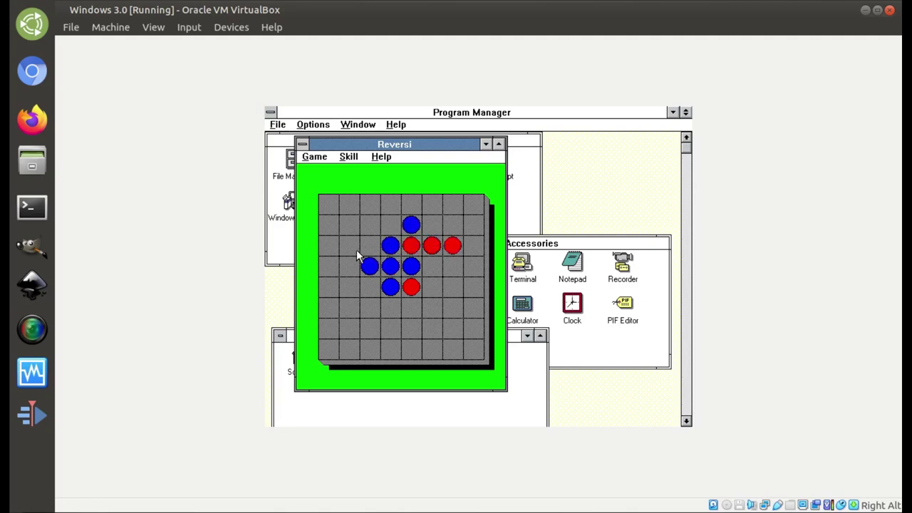
{"action": "left_click", "coordinate": [356, 249]}
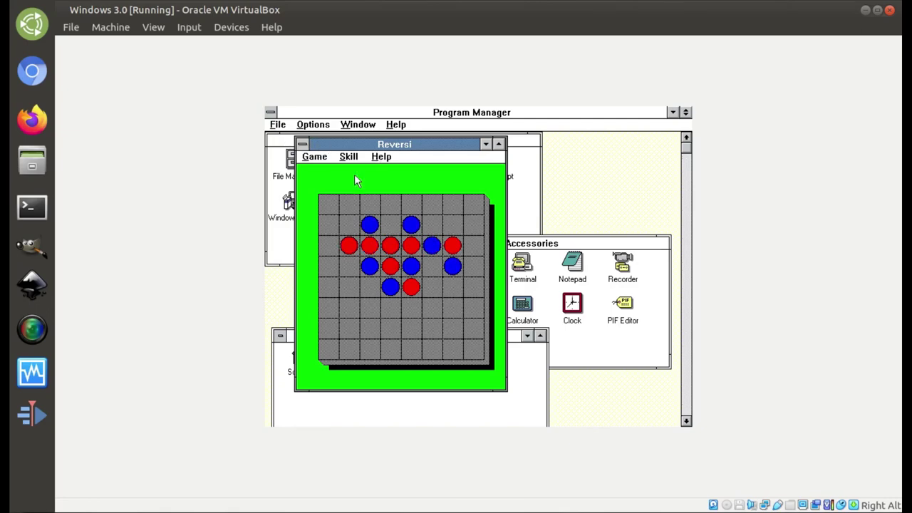
{"action": "double_click", "coordinate": [303, 145]}
Step: Reopen Reversi from the Games group, close it again, and bring the Accessories group forward
{"action": "double_click", "coordinate": [350, 359]}
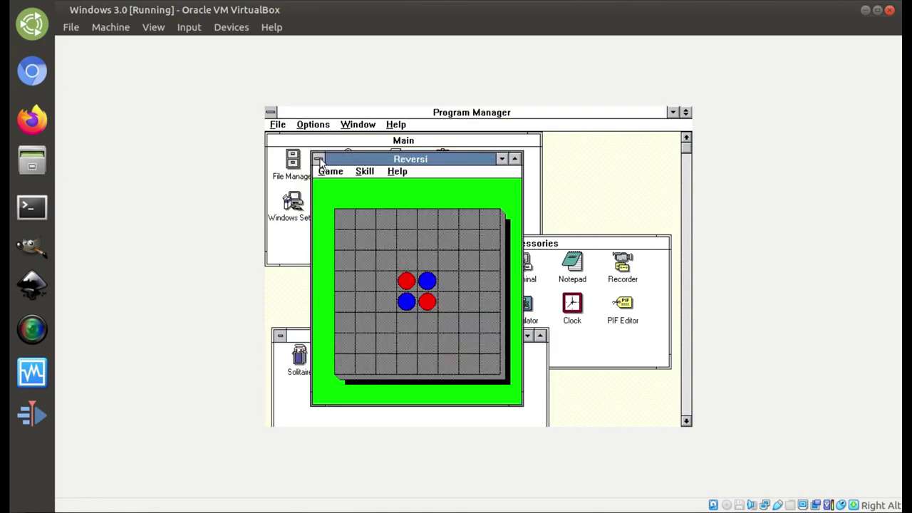
{"action": "left_click", "coordinate": [318, 158]}
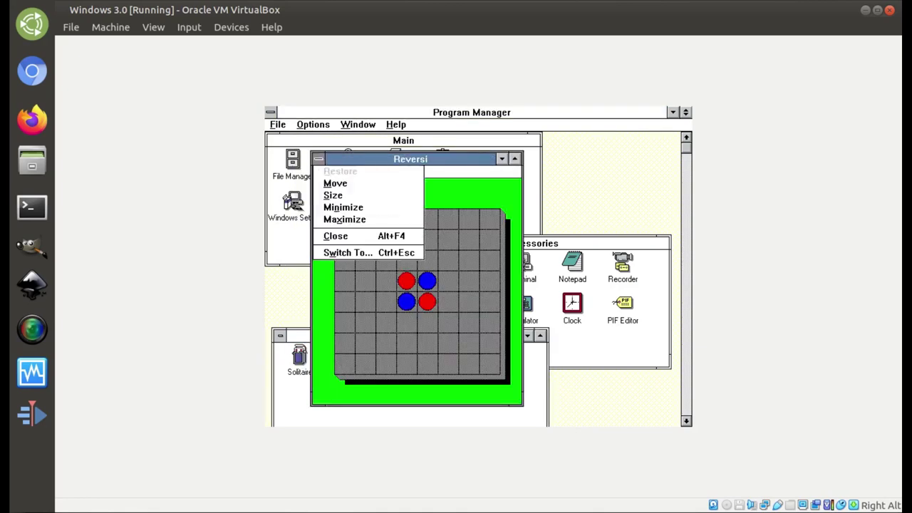
{"action": "left_click", "coordinate": [381, 237]}
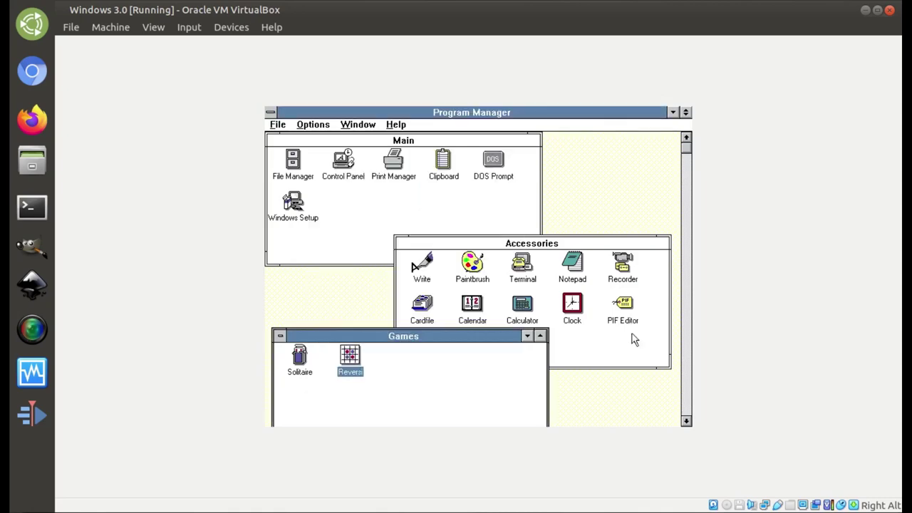
{"action": "left_click", "coordinate": [587, 350]}
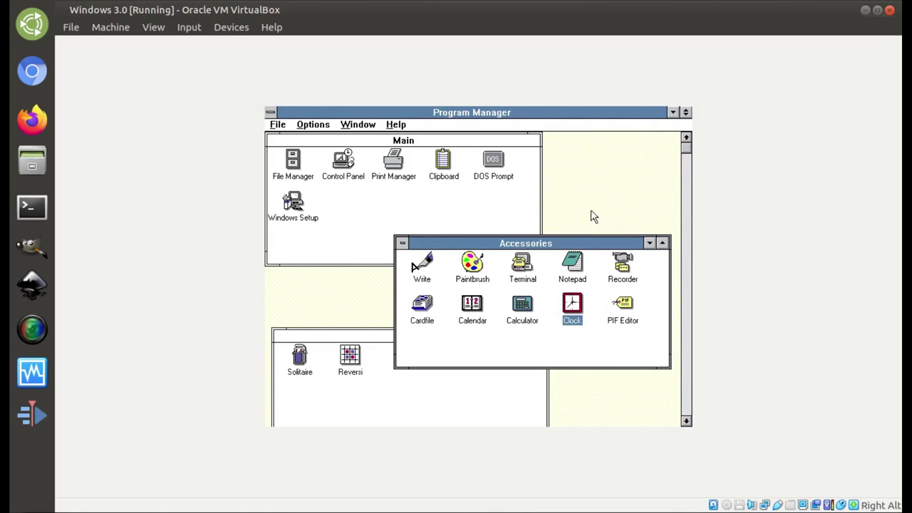
Step: Switch to the Inkscape tier list, move the Windows 3 image to the start of the B tier, and save the file
{"action": "key", "text": "alt+Tab"}
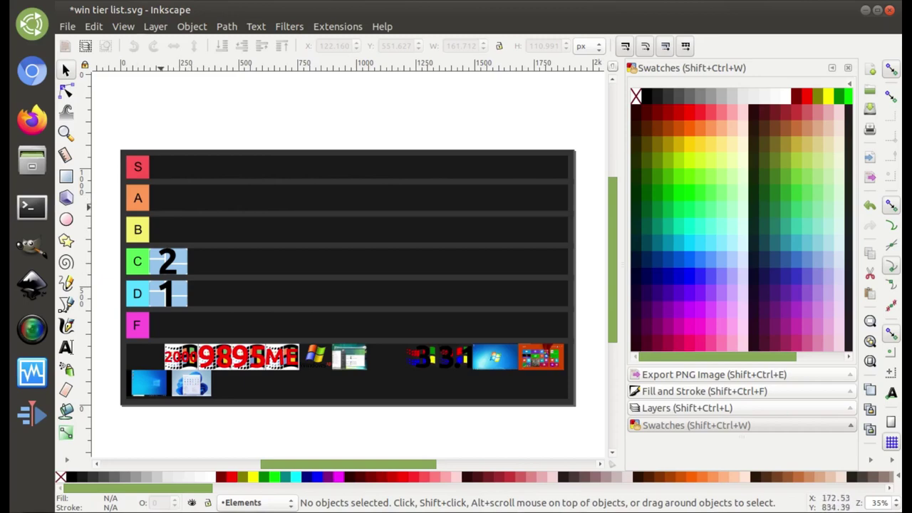
{"action": "key", "text": "ctrl+alt+Right"}
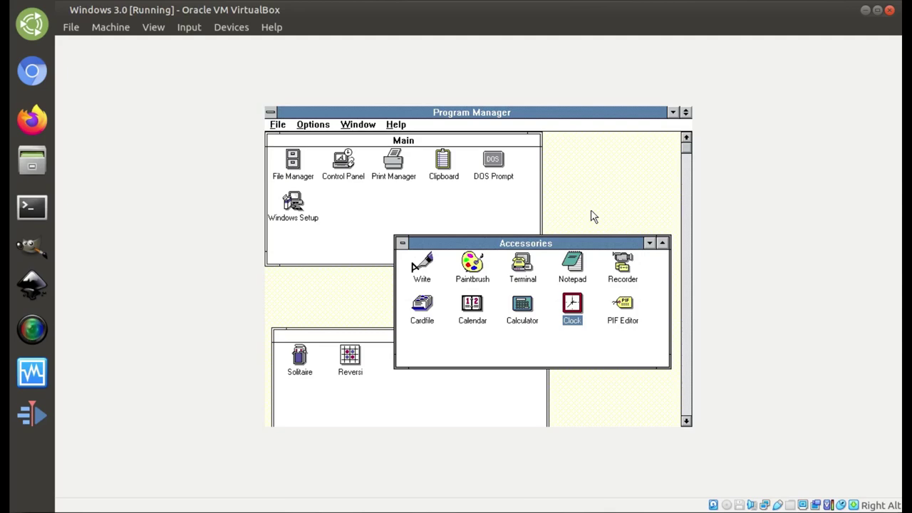
{"action": "key", "text": "ctrl+alt+Left"}
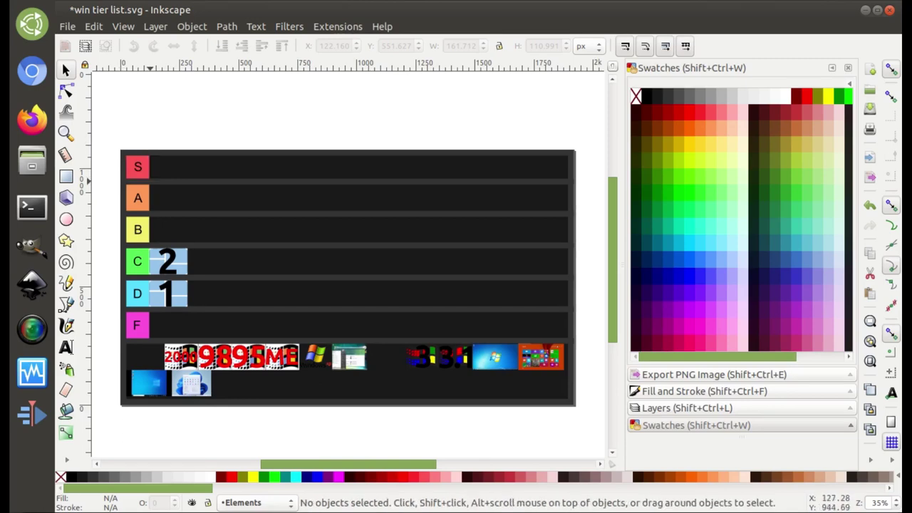
{"action": "left_click_drag", "start_coordinate": [420, 356], "coordinate": [131, 230]}
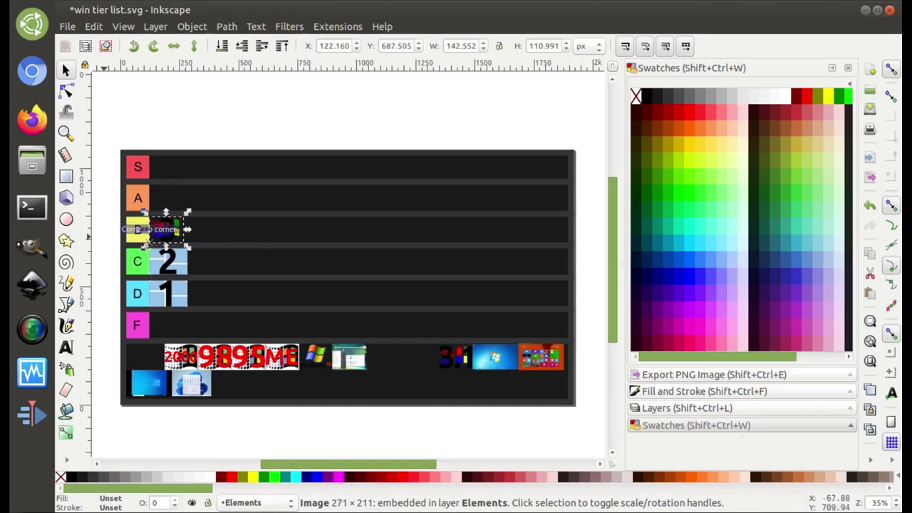
{"action": "left_click", "coordinate": [107, 231]}
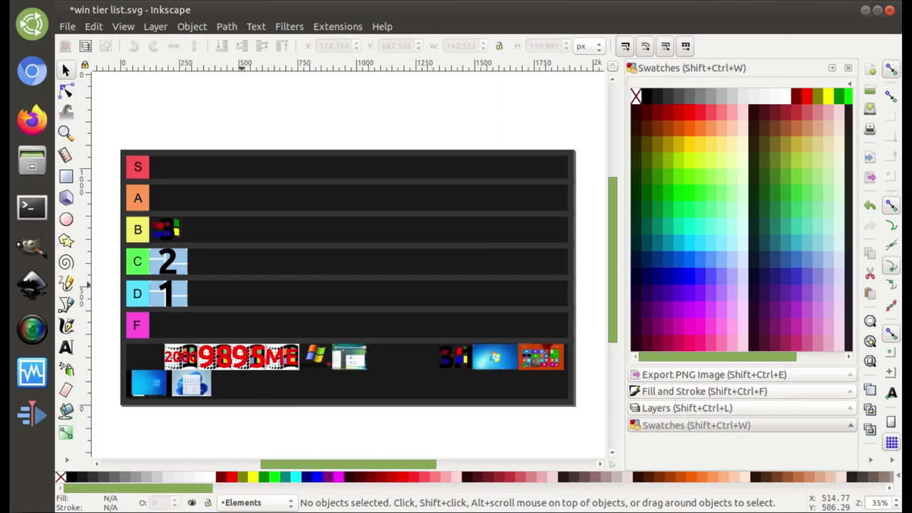
{"action": "key", "text": "ctrl+s"}
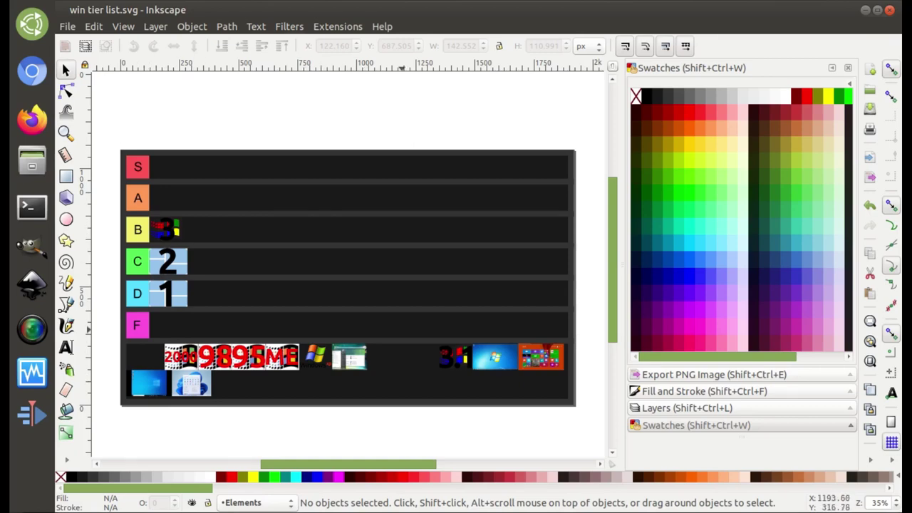
Step: Import the NT4 image into the gap beside the Vista image in the unranked row, and save the file
{"action": "key", "text": "ctrl"}
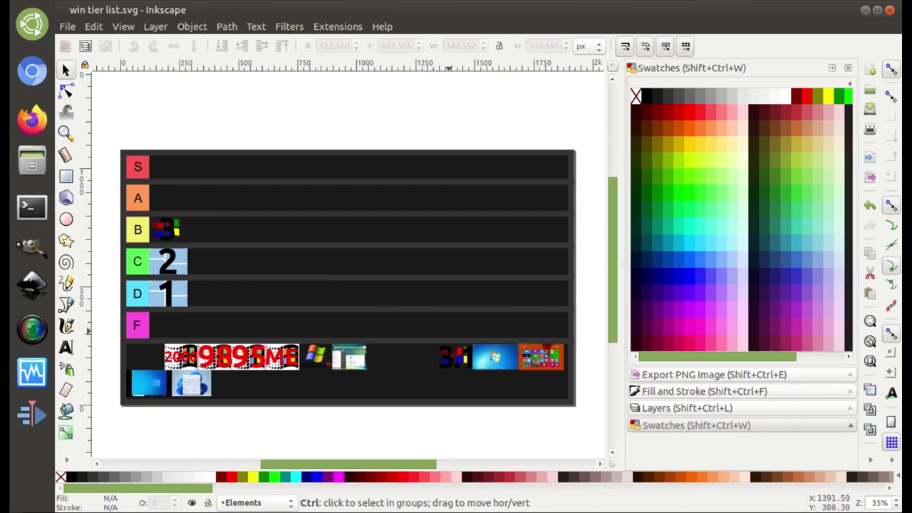
{"action": "key", "text": "ctrl+i"}
{"action": "key", "text": "Return"}
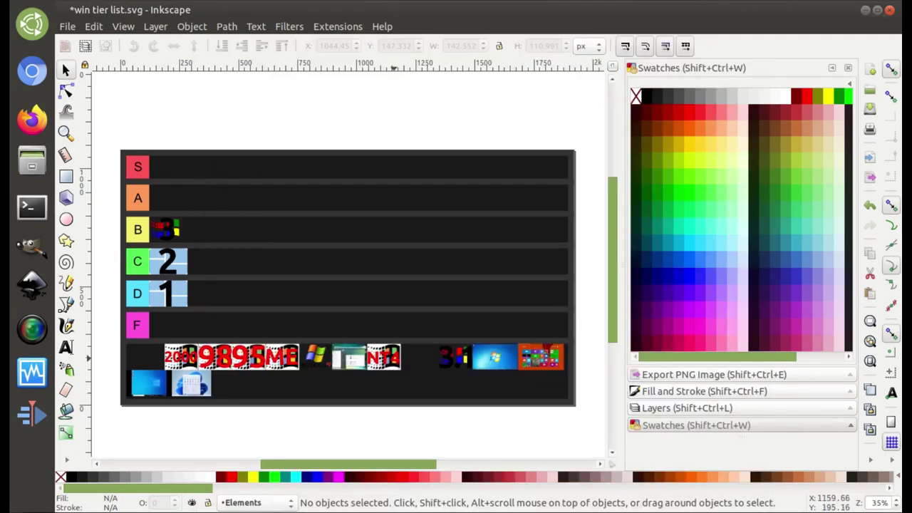
{"action": "scroll", "coordinate": [387, 357], "scroll_direction": "up", "scroll_amount": 6}
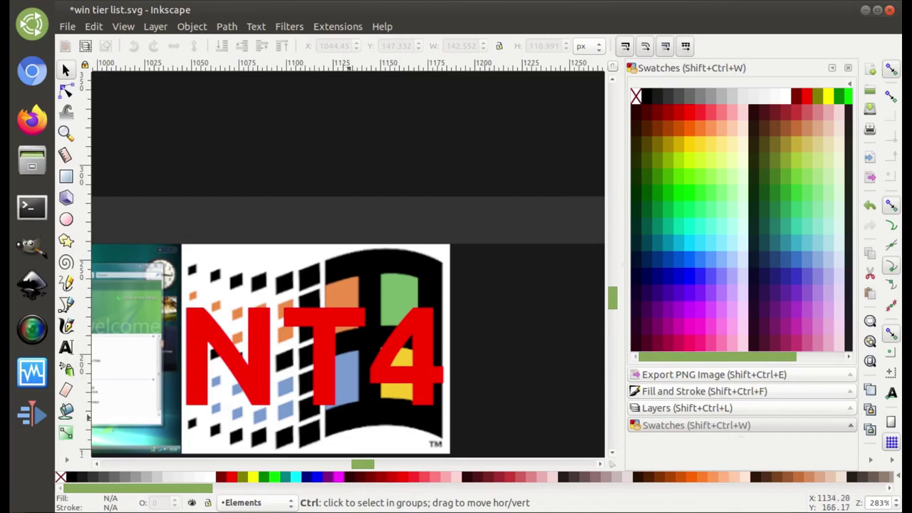
{"action": "scroll", "coordinate": [341, 352], "scroll_direction": "down", "scroll_amount": 1}
{"action": "scroll", "coordinate": [339, 360], "scroll_direction": "down", "scroll_amount": 5}
{"action": "scroll", "coordinate": [484, 392], "scroll_direction": "up", "scroll_amount": 3}
{"action": "scroll", "coordinate": [485, 392], "scroll_direction": "down", "scroll_amount": 2}
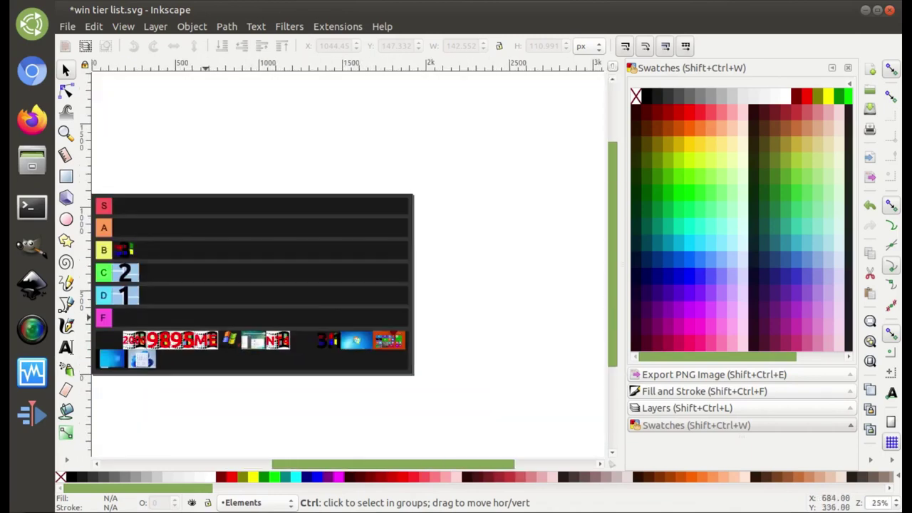
{"action": "scroll", "coordinate": [349, 285], "scroll_direction": "left", "scroll_amount": 3}
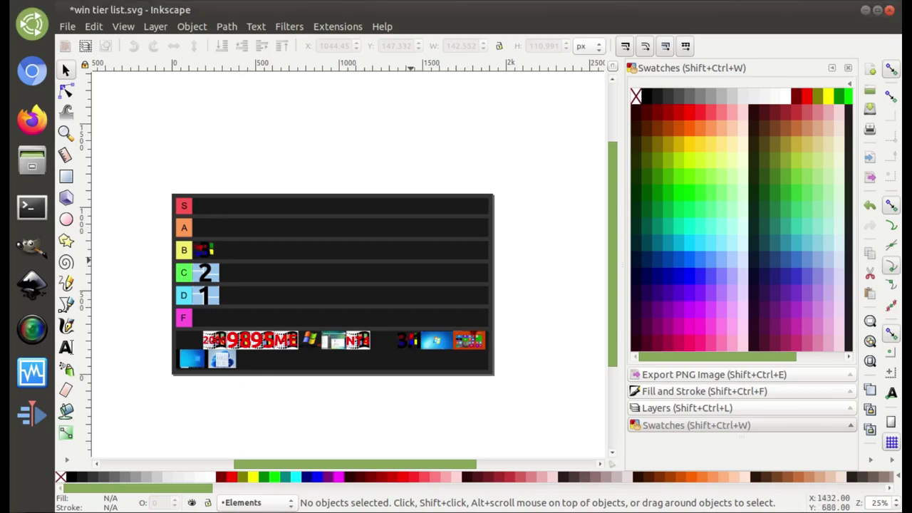
{"action": "left_click_drag", "start_coordinate": [169, 194], "coordinate": [196, 242]}
{"action": "key", "text": "ctrl+s"}
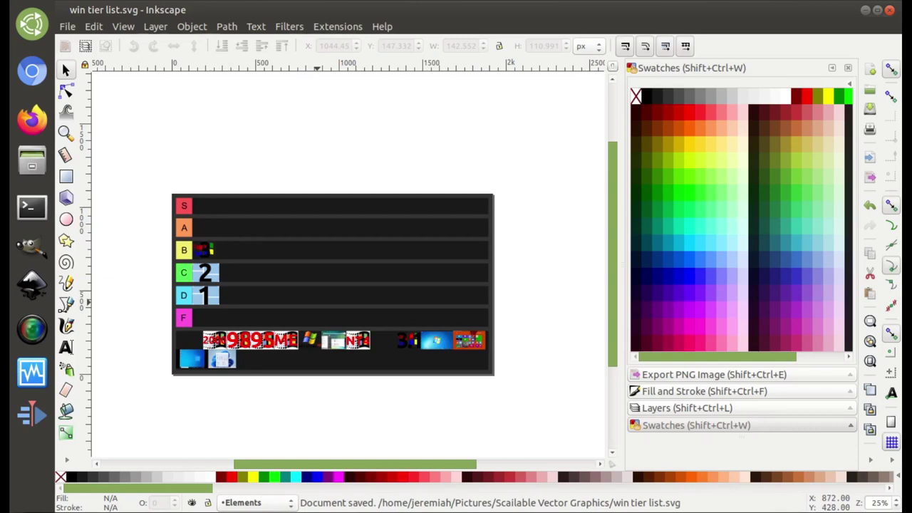
Step: Select the Windows 3.1 image in the unranked row and switch to the Windows 3.1 virtual machine
{"action": "mouse_move", "coordinate": [408, 341]}
{"action": "left_mouse_down"}
{"action": "mouse_move", "coordinate": [264, 261]}
{"action": "mouse_move", "coordinate": [225, 259]}
{"action": "mouse_move", "coordinate": [308, 230]}
{"action": "mouse_move", "coordinate": [292, 255]}
{"action": "mouse_move", "coordinate": [189, 230]}
{"action": "mouse_move", "coordinate": [208, 226]}
{"action": "mouse_move", "coordinate": [166, 225]}
{"action": "mouse_move", "coordinate": [150, 197]}
{"action": "mouse_move", "coordinate": [210, 222]}
{"action": "mouse_move", "coordinate": [235, 256]}
{"action": "mouse_move", "coordinate": [288, 245]}
{"action": "mouse_move", "coordinate": [373, 334]}
{"action": "mouse_move", "coordinate": [410, 341]}
{"action": "left_mouse_up"}
{"action": "key", "text": "Escape"}
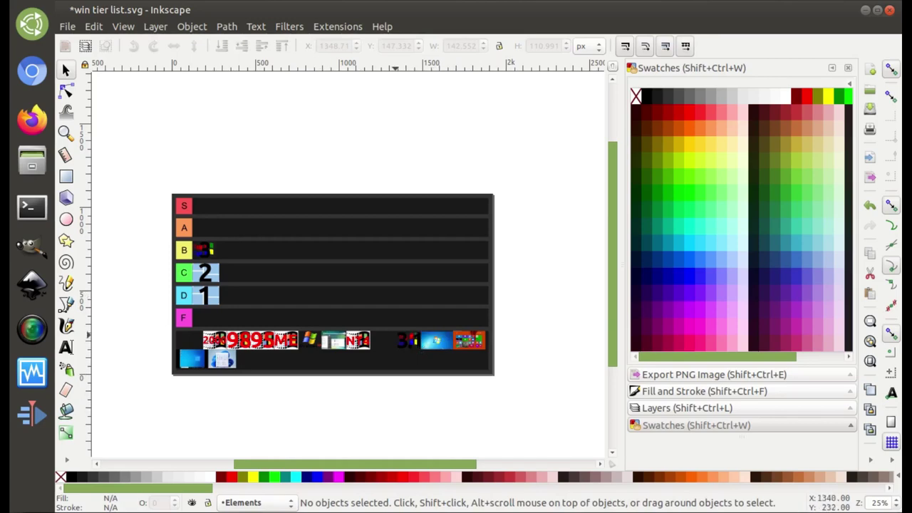
{"action": "mouse_move", "coordinate": [412, 340]}
{"action": "left_mouse_down"}
{"action": "mouse_move", "coordinate": [421, 347]}
{"action": "mouse_move", "coordinate": [424, 331]}
{"action": "left_mouse_up"}
{"action": "key", "text": "ctrl+alt+Right"}
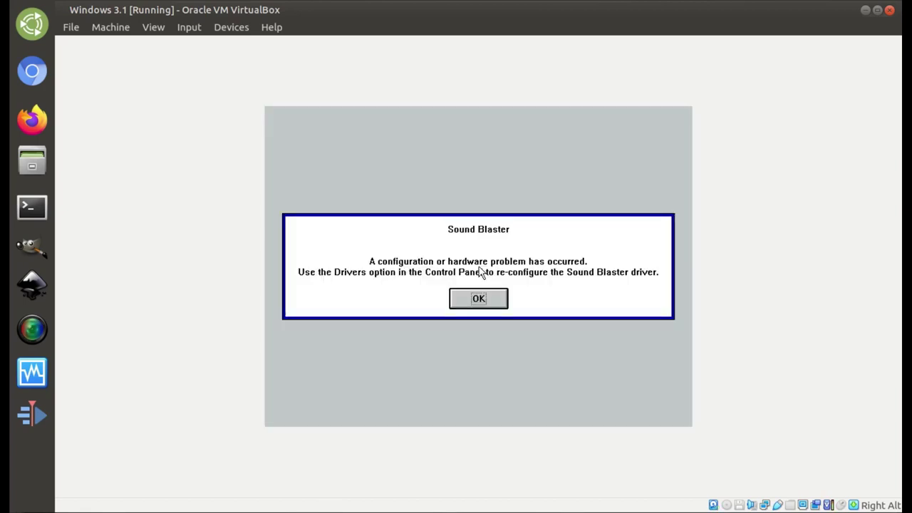
Step: Dismiss the Sound Blaster message, maximize Program Manager, and close its Accessories and Main groups
{"action": "left_click", "coordinate": [479, 298]}
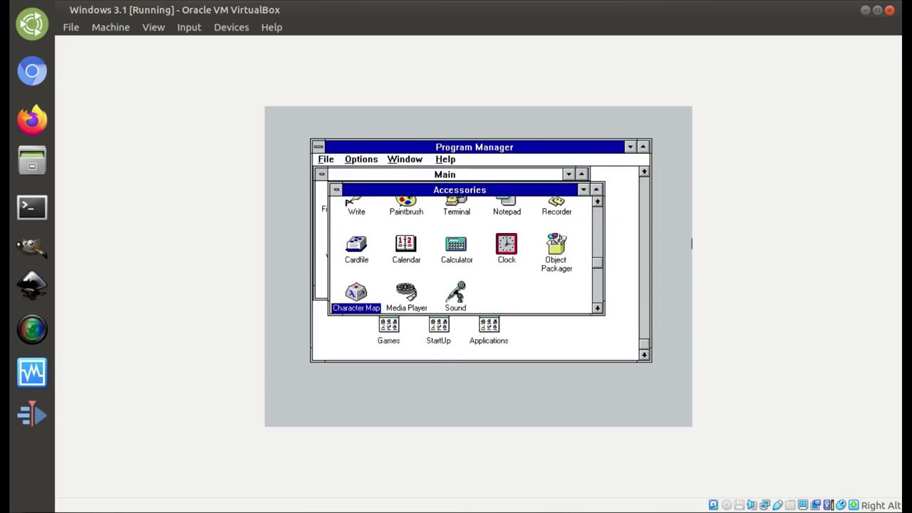
{"action": "left_click", "coordinate": [643, 146]}
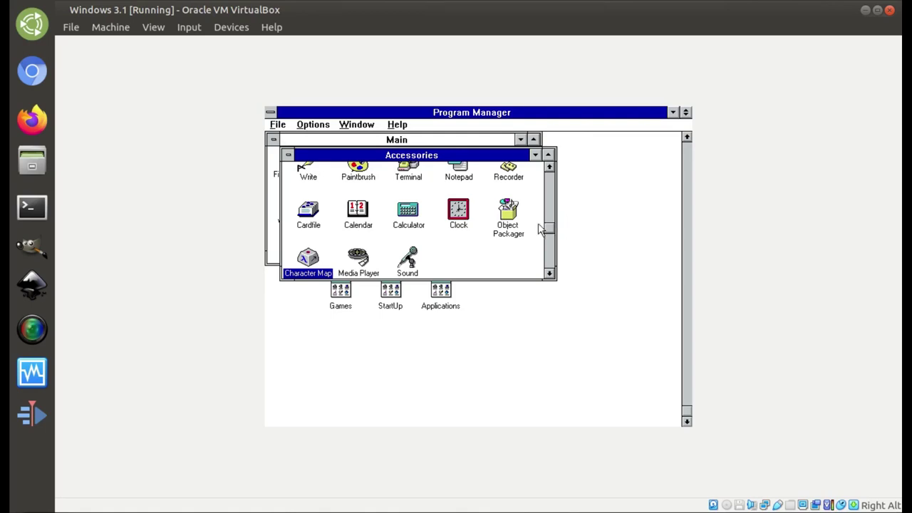
{"action": "left_click_drag", "start_coordinate": [556, 235], "coordinate": [554, 178]}
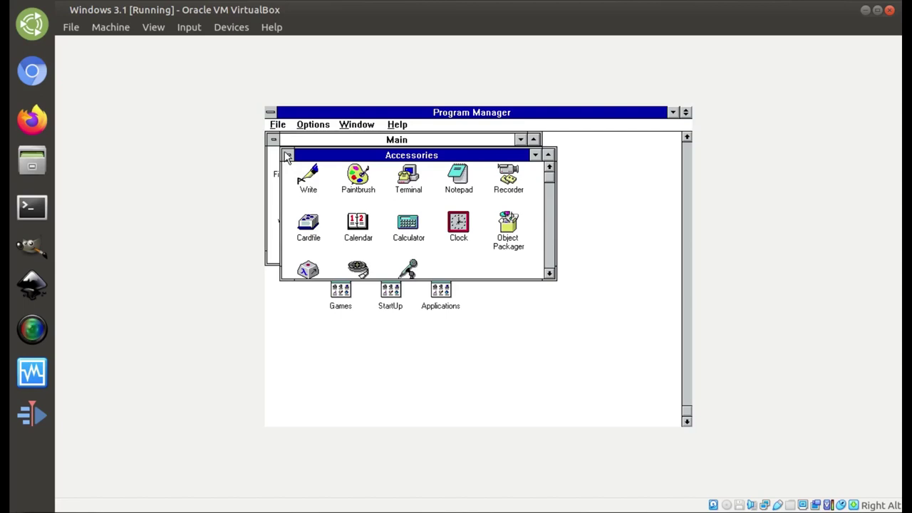
{"action": "double_click", "coordinate": [288, 155]}
{"action": "double_click", "coordinate": [273, 140]}
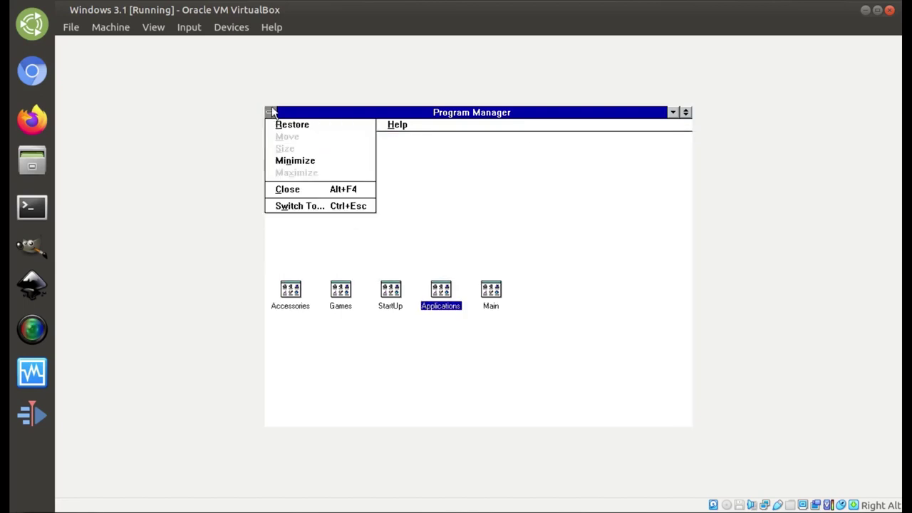
Step: Exit the Windows 3.1 session from Program Manager and power off the virtual machine
{"action": "double_click", "coordinate": [271, 112]}
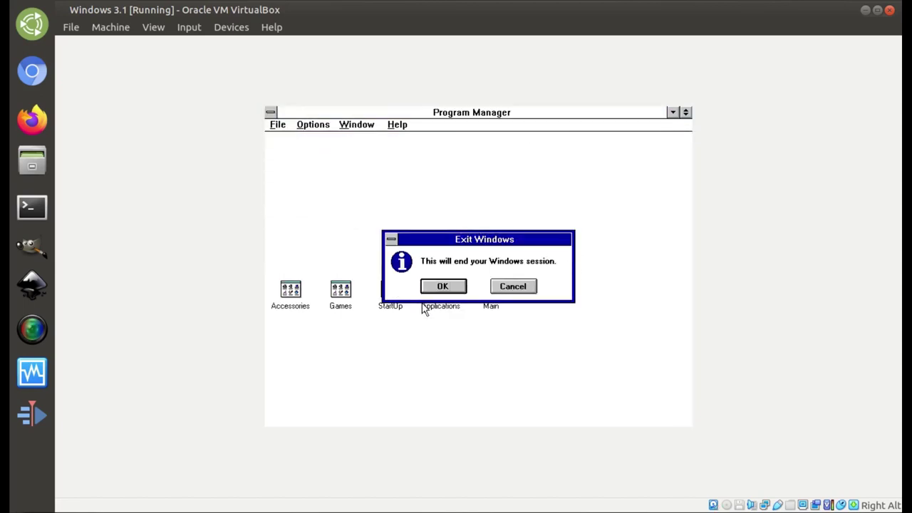
{"action": "left_click", "coordinate": [442, 292]}
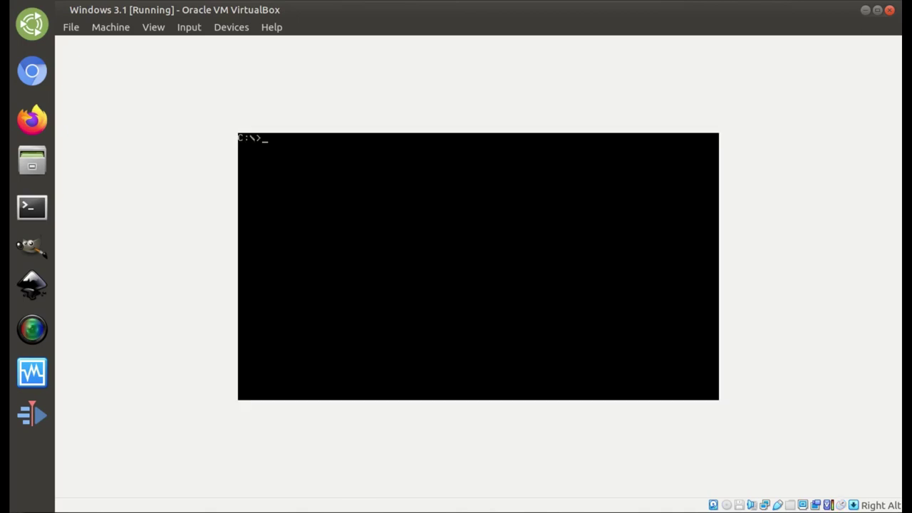
{"action": "left_click", "coordinate": [890, 10]}
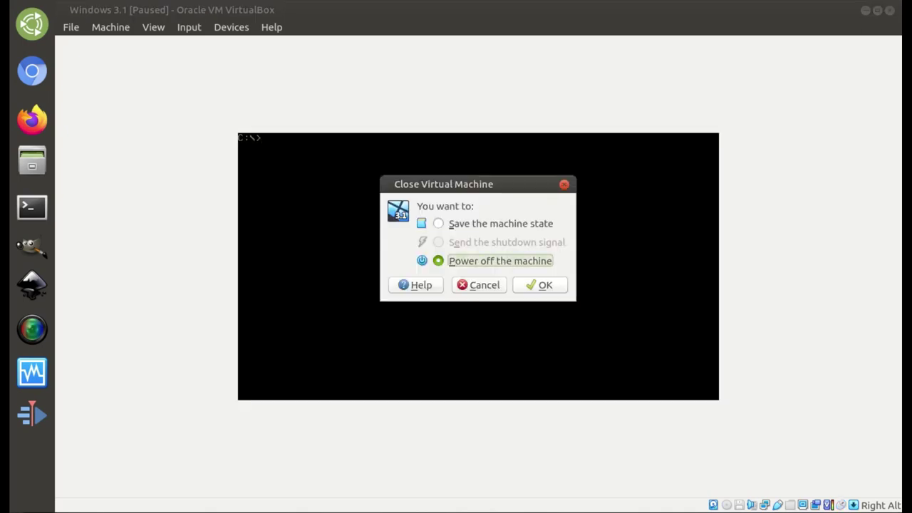
{"action": "key", "text": "Return"}
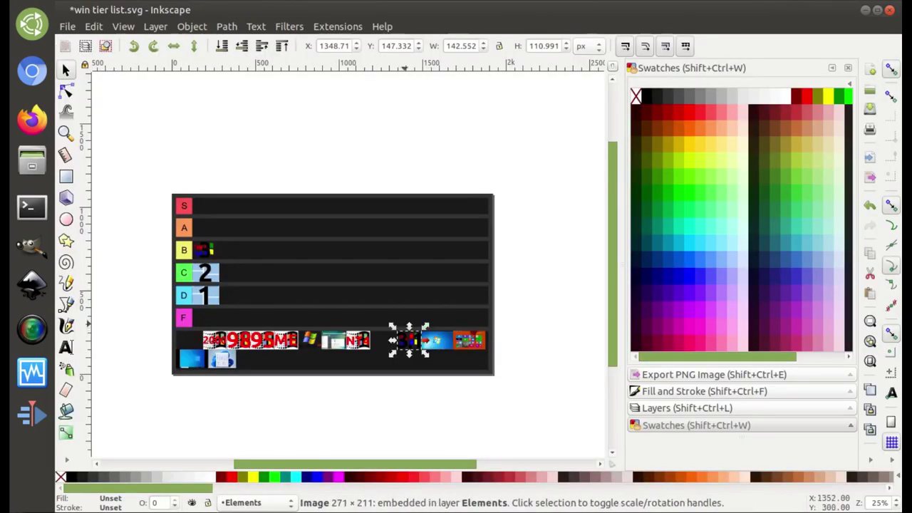
Step: Move the Windows 3.1 image into the B tier, directly beside the Windows 3 image
{"action": "scroll", "coordinate": [346, 318], "scroll_direction": "up", "scroll_amount": 1}
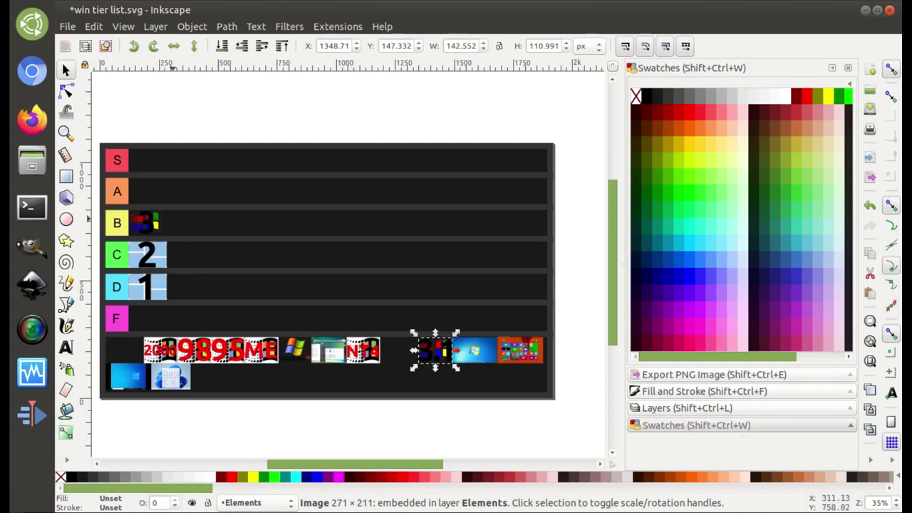
{"action": "left_click_drag", "start_coordinate": [435, 349], "coordinate": [179, 223]}
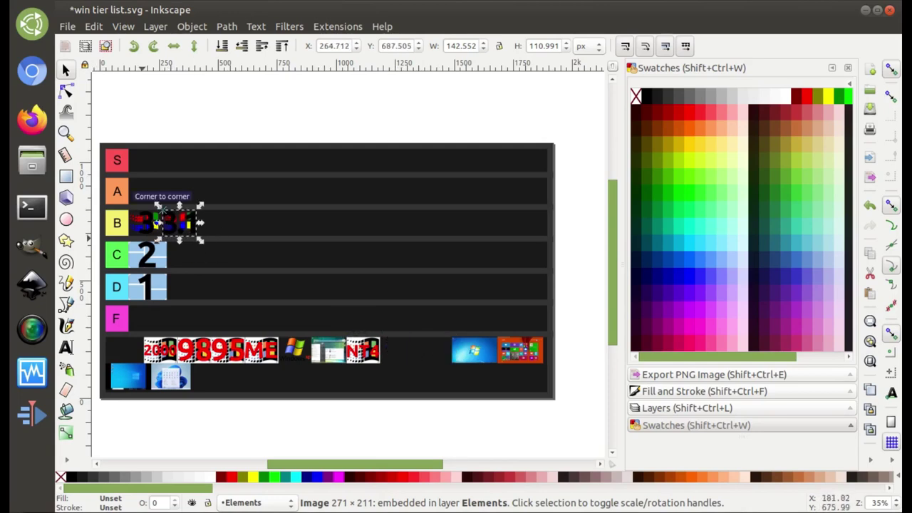
{"action": "key", "text": "Escape"}
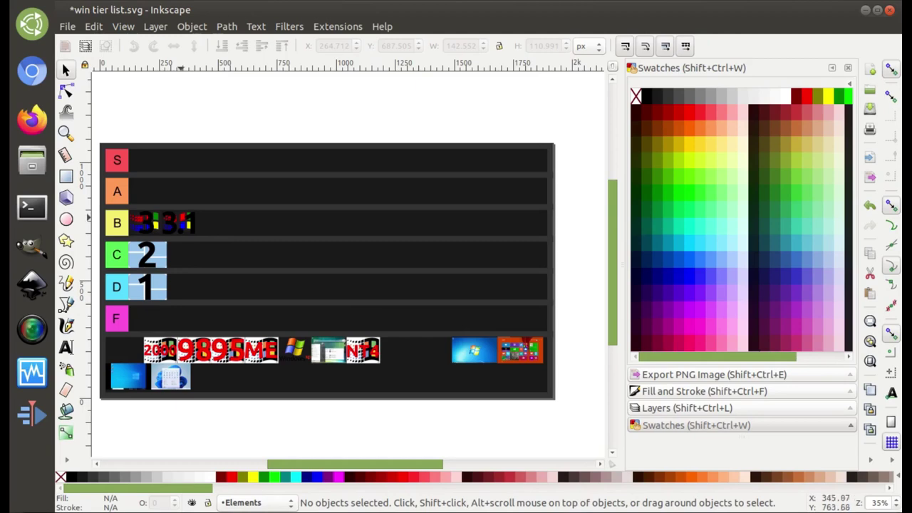
Step: Nudge the Windows 3.1 image in the B tier upward to Y 699.505 px and deselect it
{"action": "left_click", "coordinate": [171, 216]}
{"action": "key", "text": "Up"}
{"action": "key", "text": "Up"}
{"action": "key", "text": "Up"}
{"action": "key", "text": "Up"}
{"action": "key", "text": "Up"}
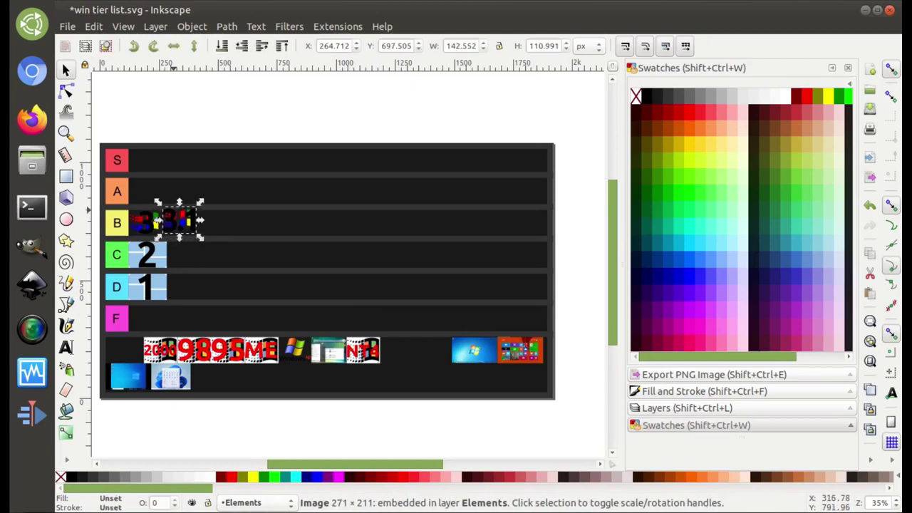
{"action": "key", "text": "Escape"}
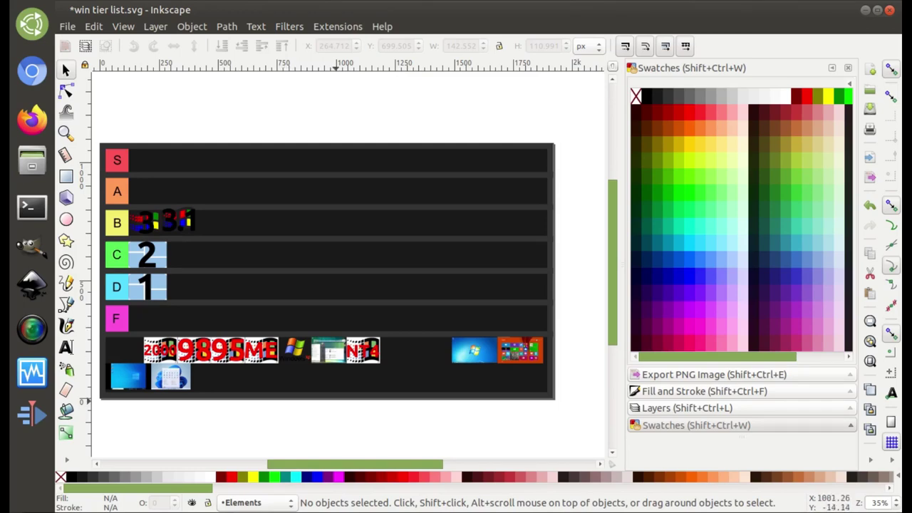
Step: Try the Windows 95 image in the A tier, and switch from the Windows 95 machine to the VirtualBox Manager
{"action": "left_click_drag", "start_coordinate": [233, 348], "coordinate": [161, 186]}
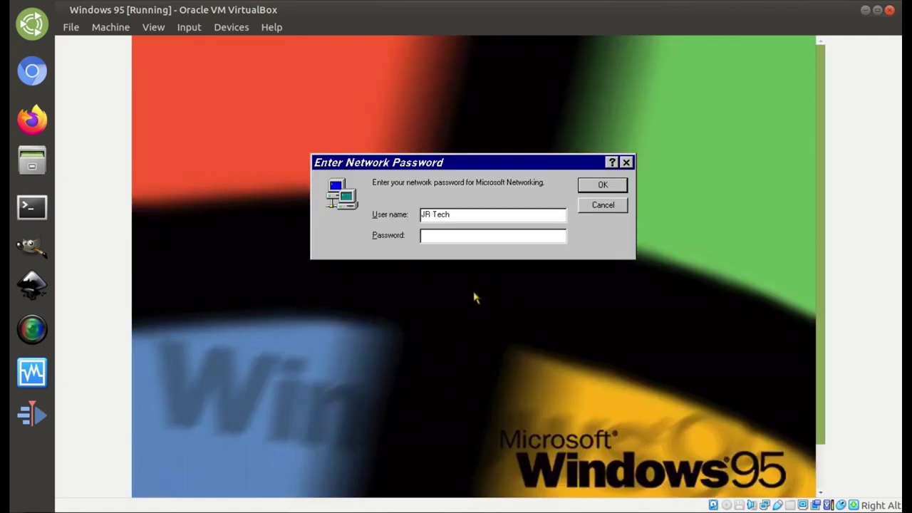
{"action": "key", "text": "alt+Tab"}
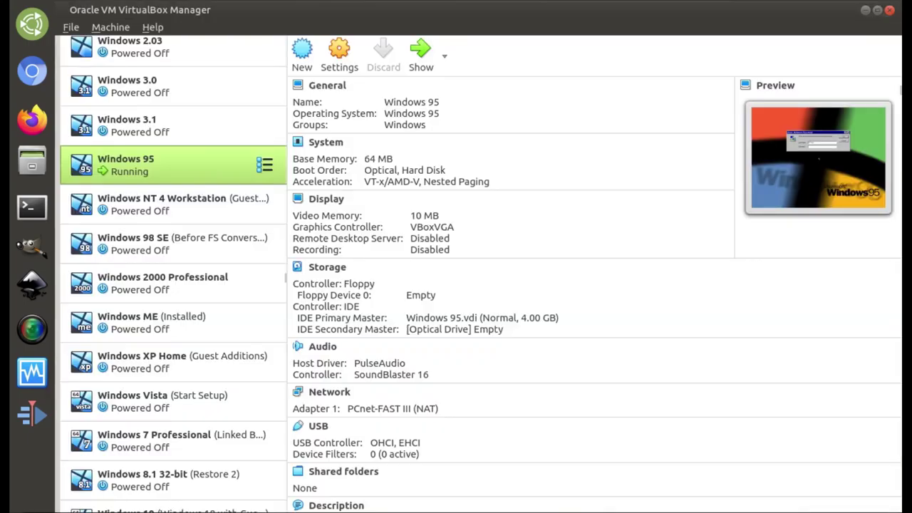
Step: Return to the Windows 95 virtual machine and log on by entering the network password and the Windows password
{"action": "key", "text": "alt+Tab"}
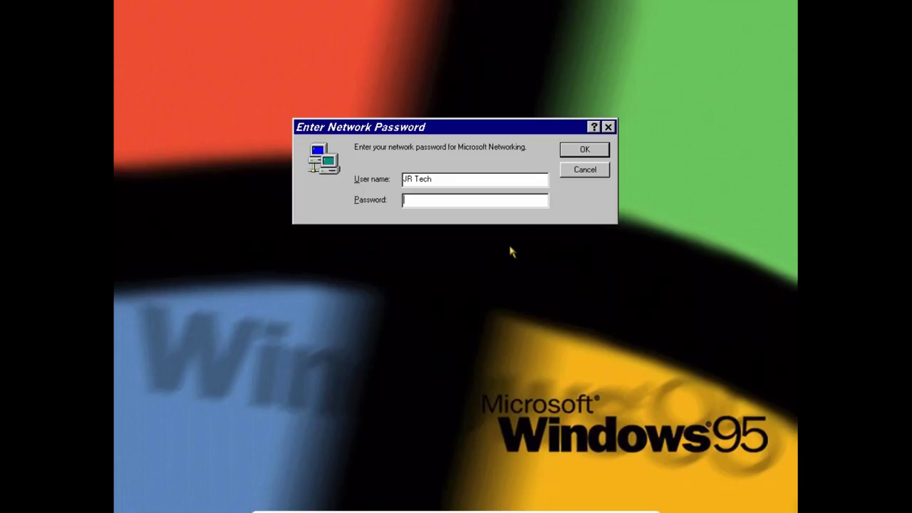
{"action": "type", "text": "***"}
{"action": "key", "text": "Return"}
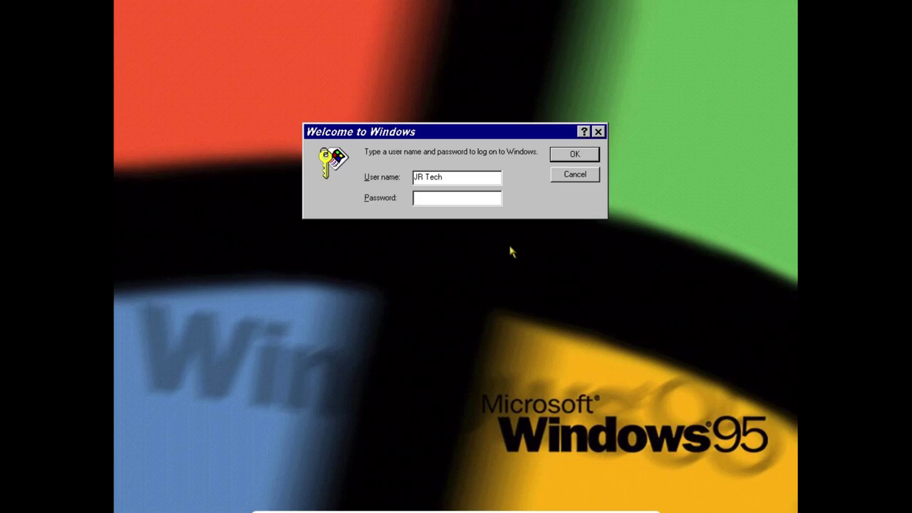
{"action": "type", "text": "******"}
{"action": "key", "text": "Return"}
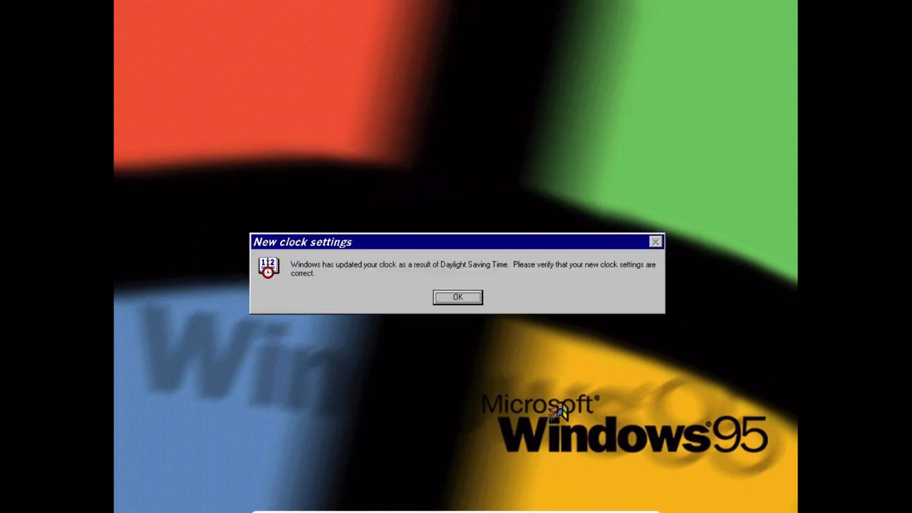
Step: Dismiss the new clock settings notice and move the Disk Defragmenter notification higher on the desktop
{"action": "left_click", "coordinate": [468, 300]}
{"action": "key", "text": "Return"}
{"action": "left_click_drag", "start_coordinate": [527, 166], "coordinate": [535, 204]}
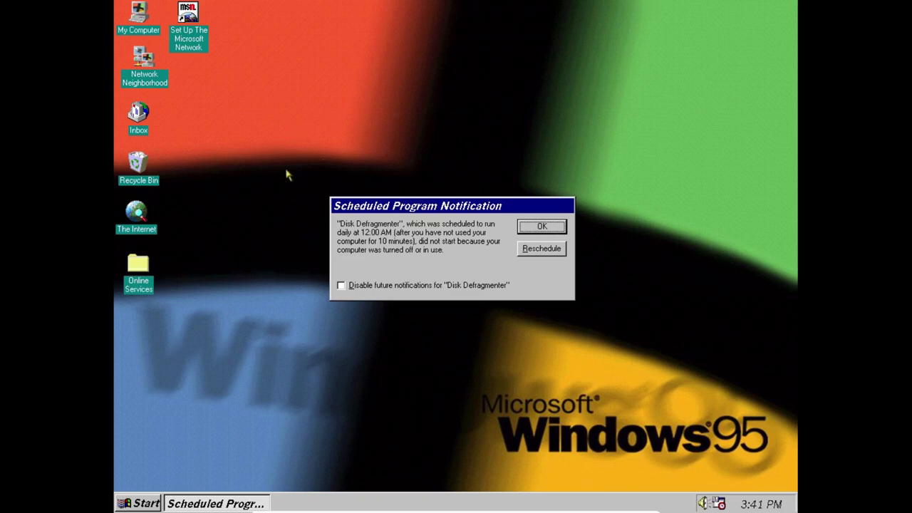
{"action": "right_click", "coordinate": [246, 146]}
{"action": "left_click", "coordinate": [224, 287]}
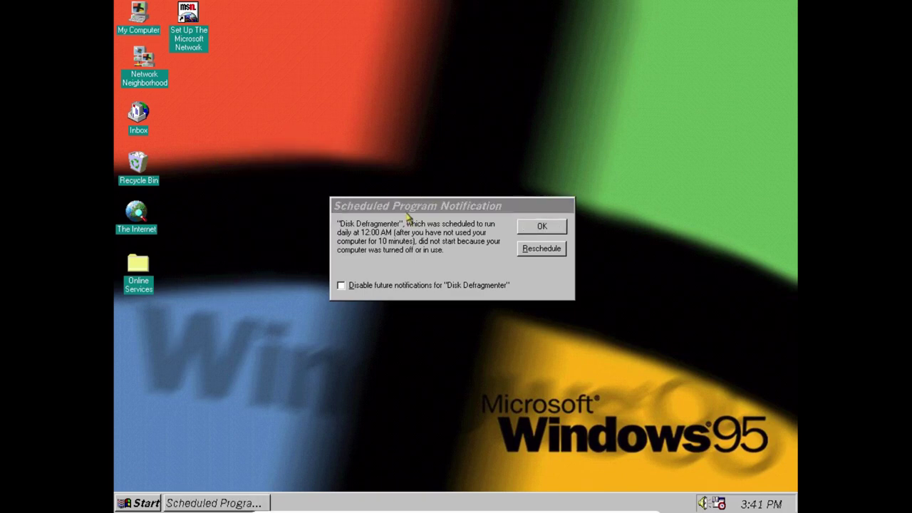
{"action": "left_click_drag", "start_coordinate": [378, 206], "coordinate": [372, 129]}
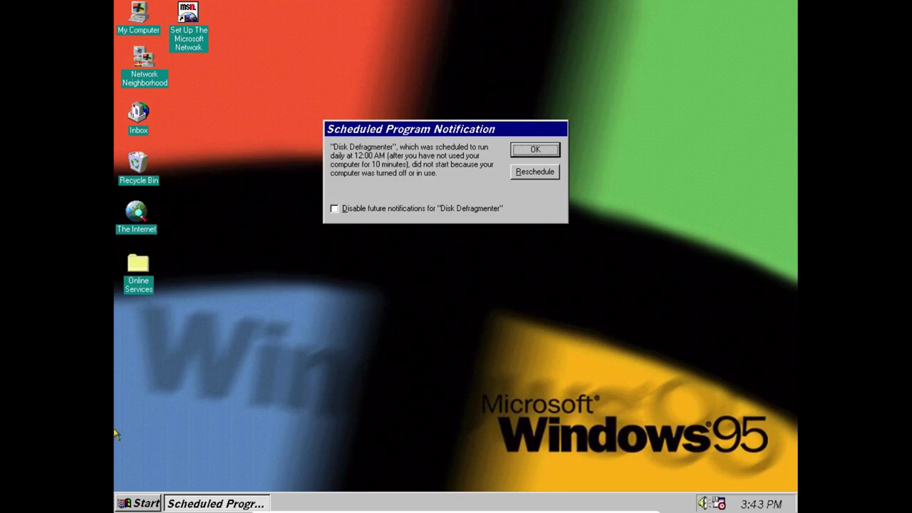
Step: Restart the Windows 95 computer in MS-DOS mode
{"action": "left_click", "coordinate": [147, 503]}
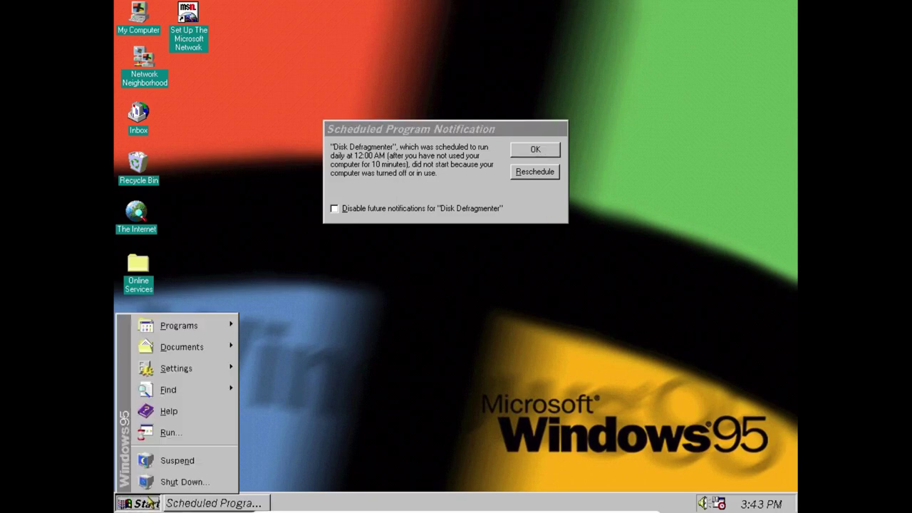
{"action": "left_click", "coordinate": [182, 481]}
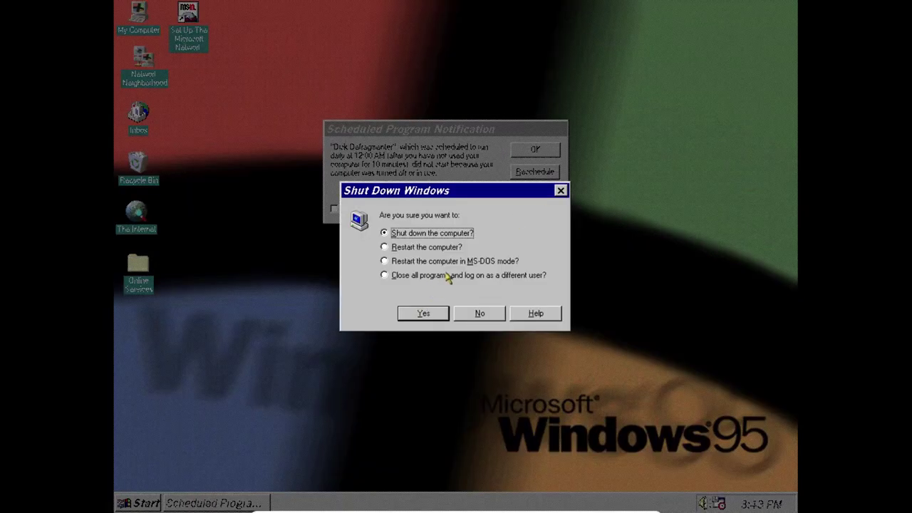
{"action": "left_click", "coordinate": [444, 263]}
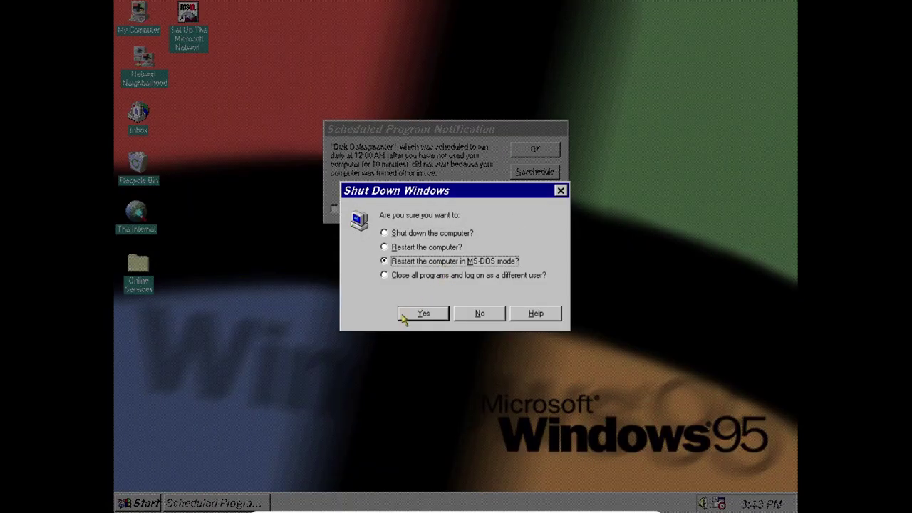
{"action": "left_click", "coordinate": [424, 315]}
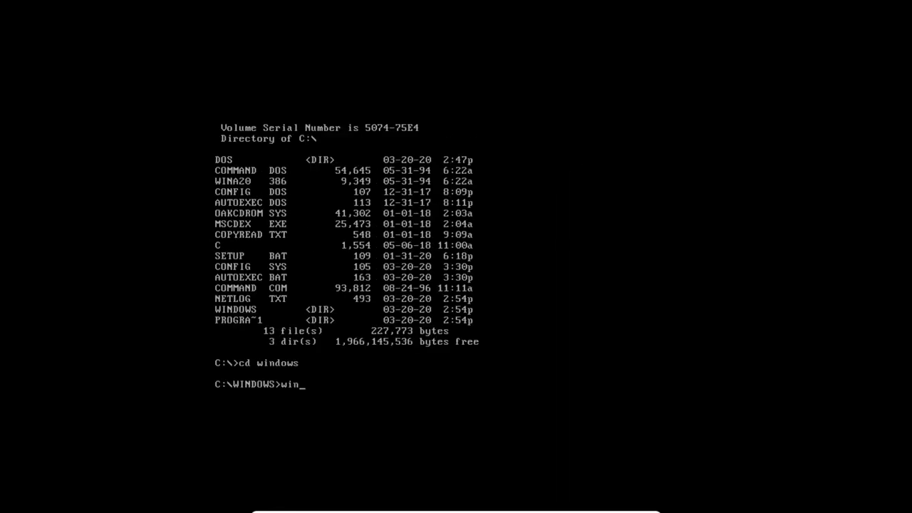
Step: Start Windows with the win command from C:\WINDOWS and a Normal boot, and close the Control Panel window
{"action": "key", "text": "Return"}
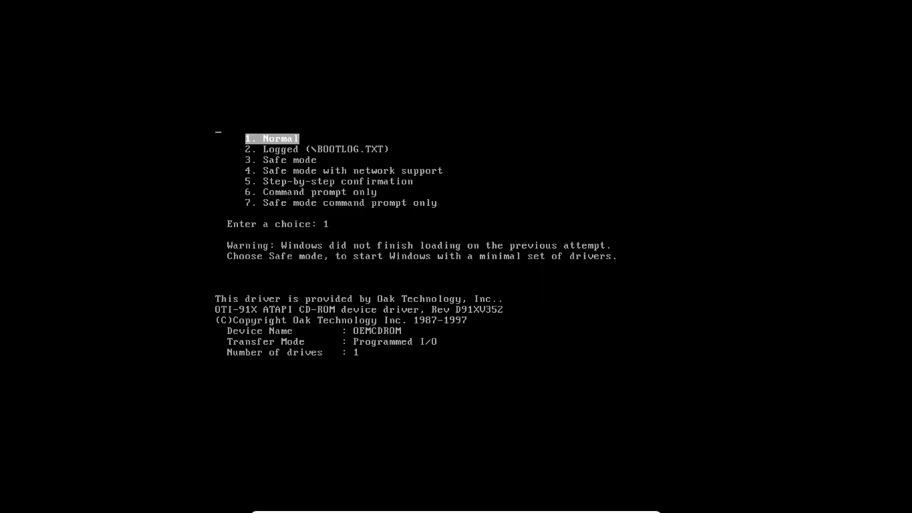
{"action": "key", "text": "Return"}
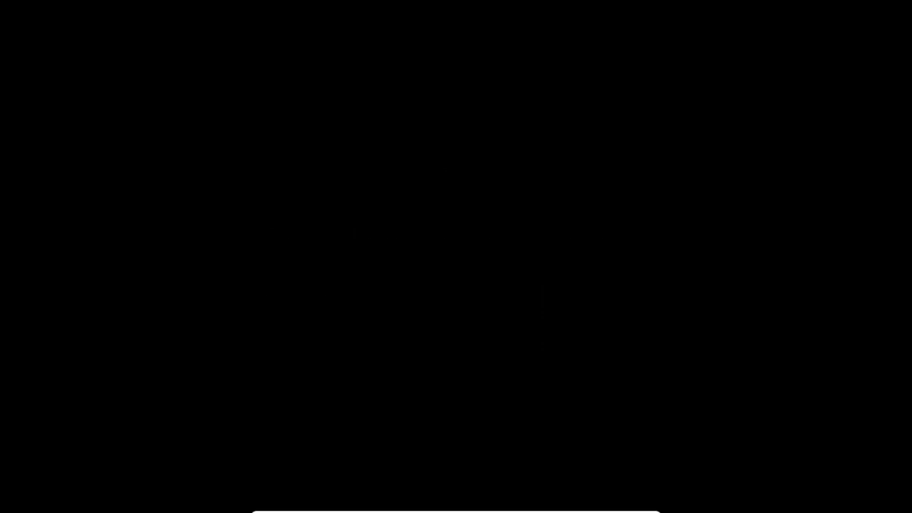
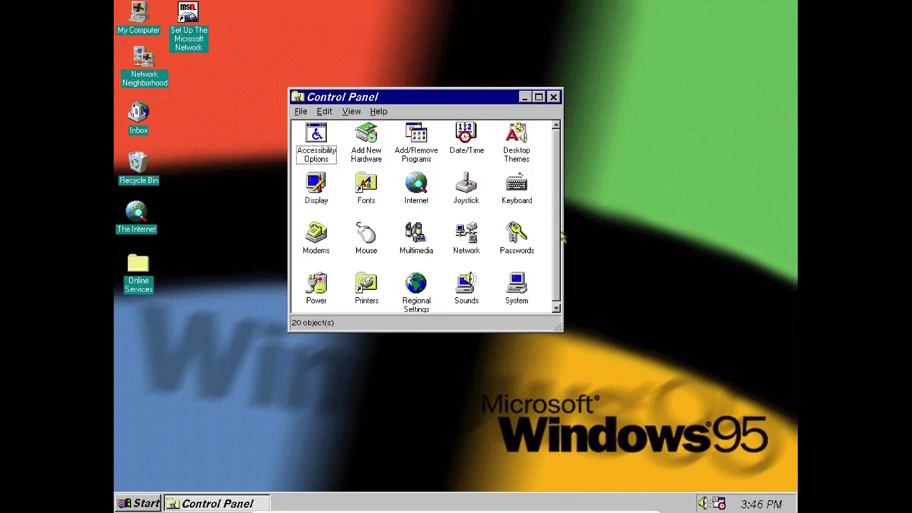
{"action": "left_click_drag", "start_coordinate": [561, 250], "coordinate": [553, 232]}
{"action": "left_click", "coordinate": [553, 97]}
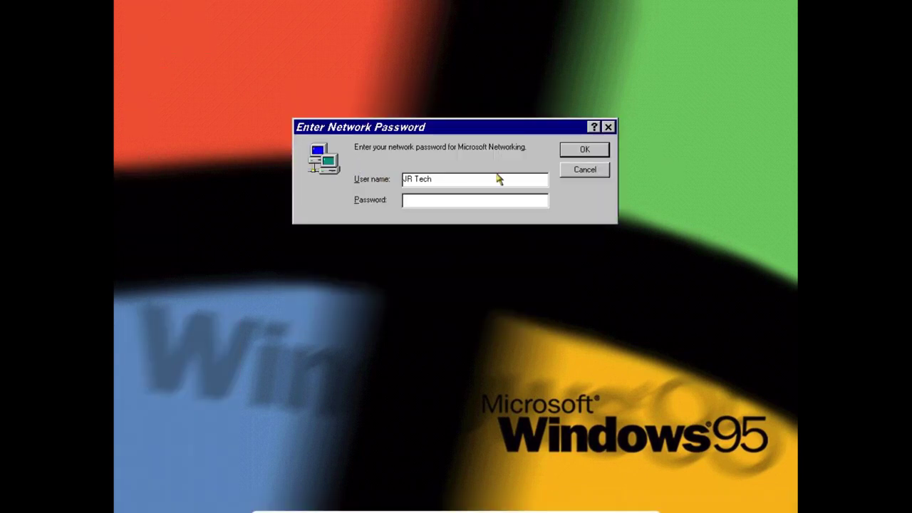
Step: Log on to Windows 95 with the user name "user" and confirm its new Windows password
{"action": "left_click", "coordinate": [522, 179]}
{"action": "key", "text": "ctrl+shift+Left"}
{"action": "key", "text": "ctrl+shift+Left"}
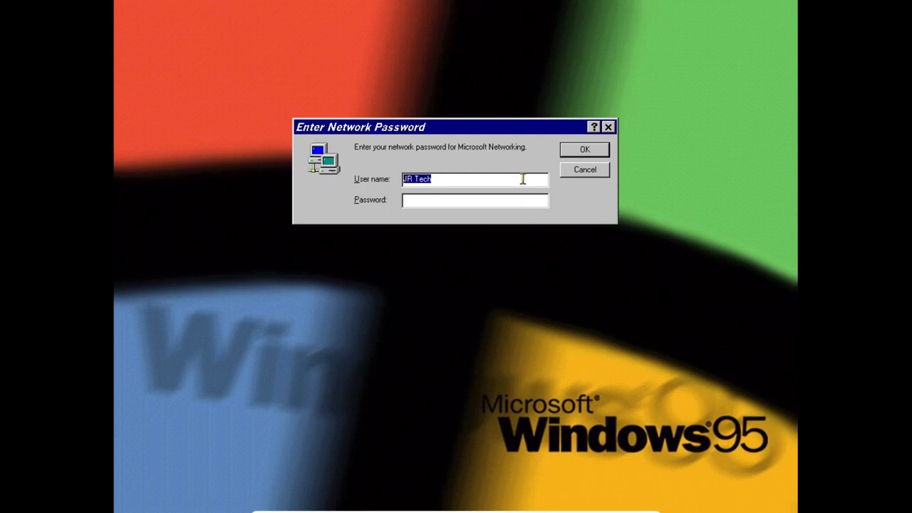
{"action": "key", "text": "BackSpace"}
{"action": "type", "text": "user"}
{"action": "key", "text": "Return"}
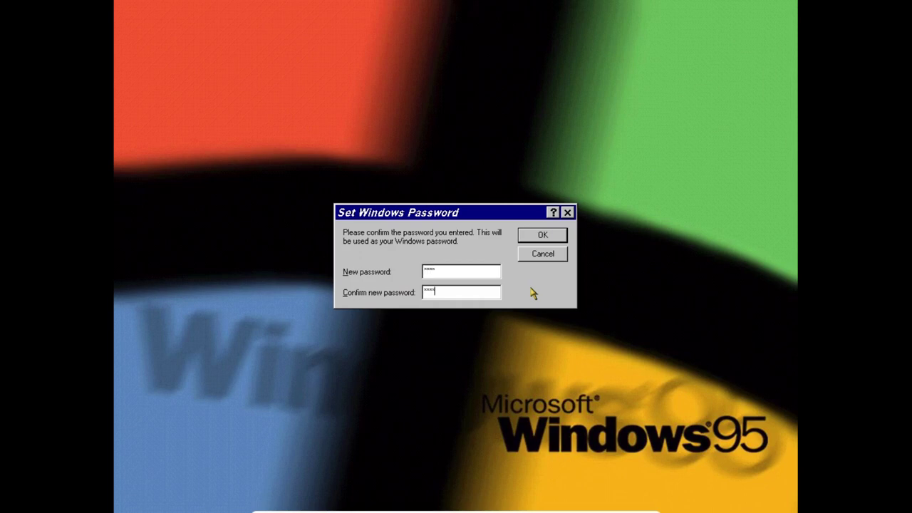
{"action": "key", "text": "Return"}
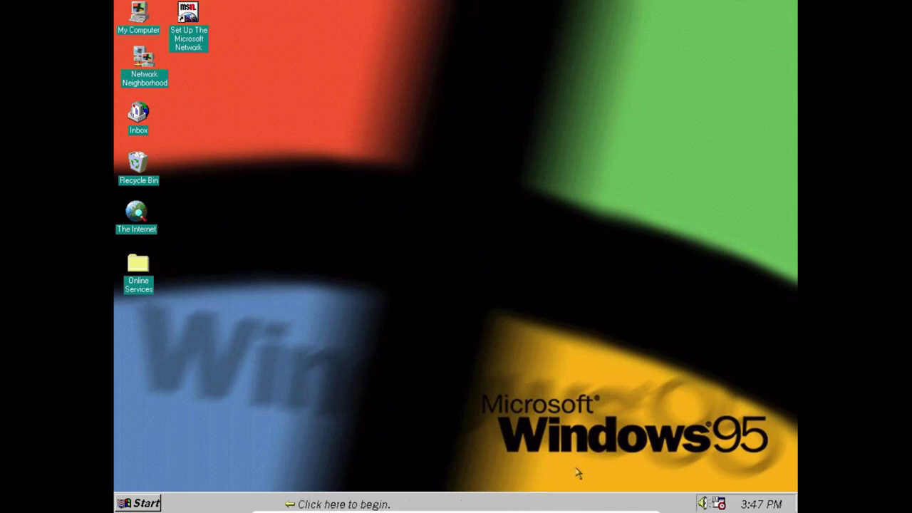
Step: Browse the Start menu's Settings, Documents and Programs entries, and briefly open Windows Explorer
{"action": "left_click", "coordinate": [137, 504]}
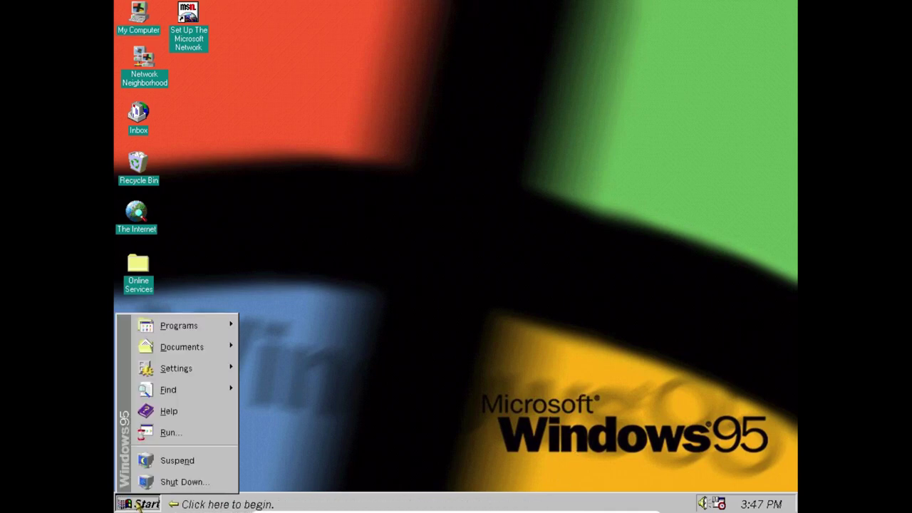
{"action": "mouse_move", "coordinate": [196, 372]}
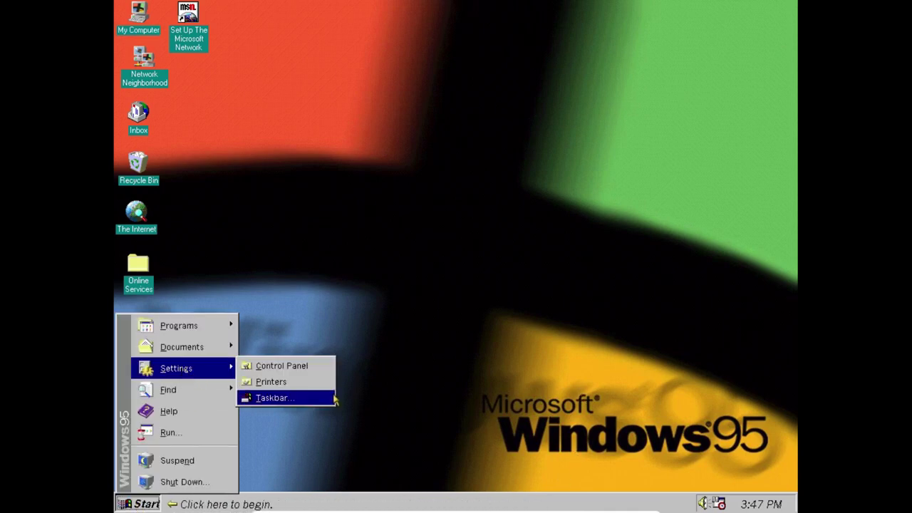
{"action": "mouse_move", "coordinate": [228, 343]}
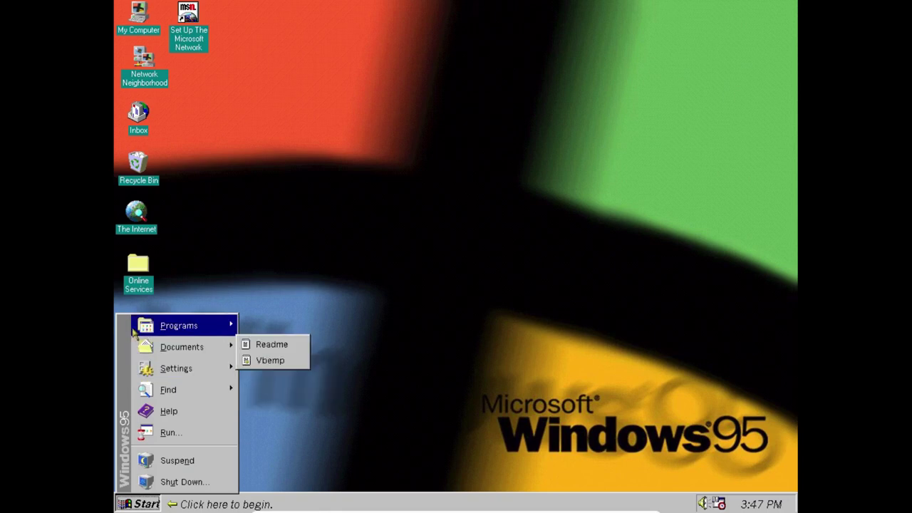
{"action": "mouse_move", "coordinate": [146, 333]}
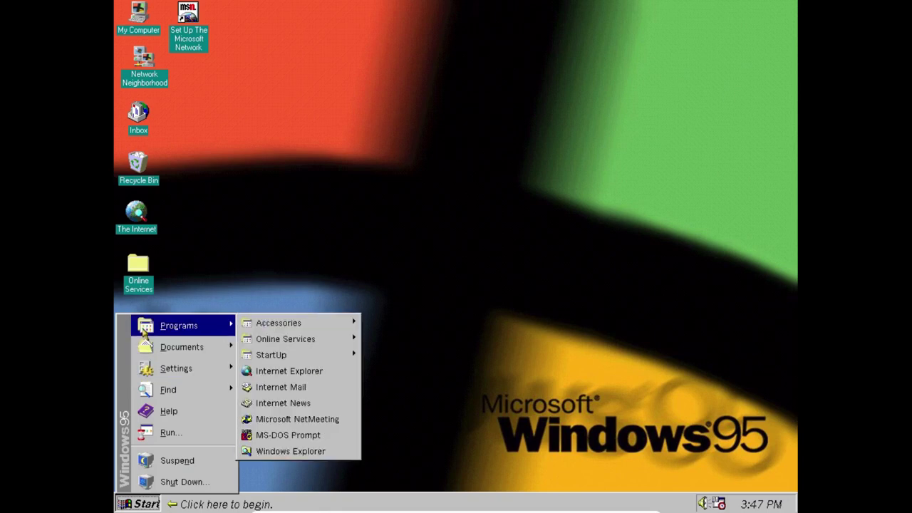
{"action": "left_click", "coordinate": [292, 450]}
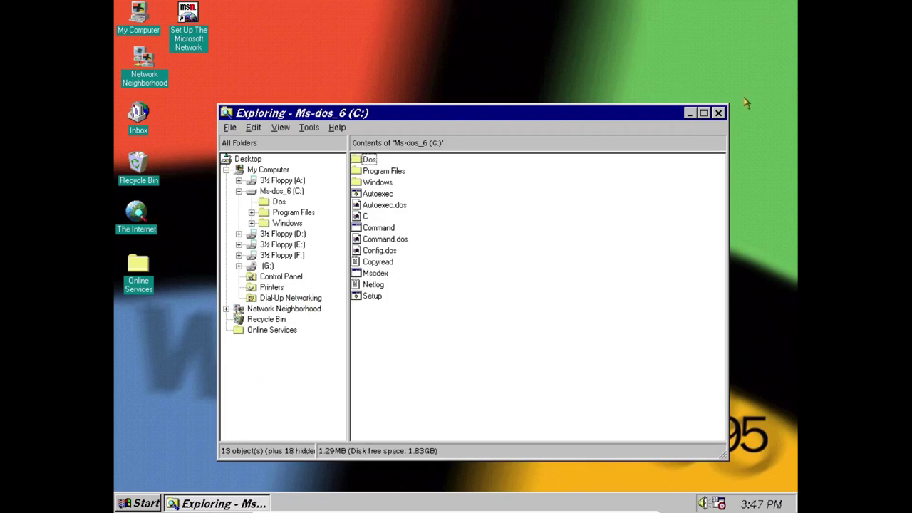
{"action": "left_click", "coordinate": [720, 113]}
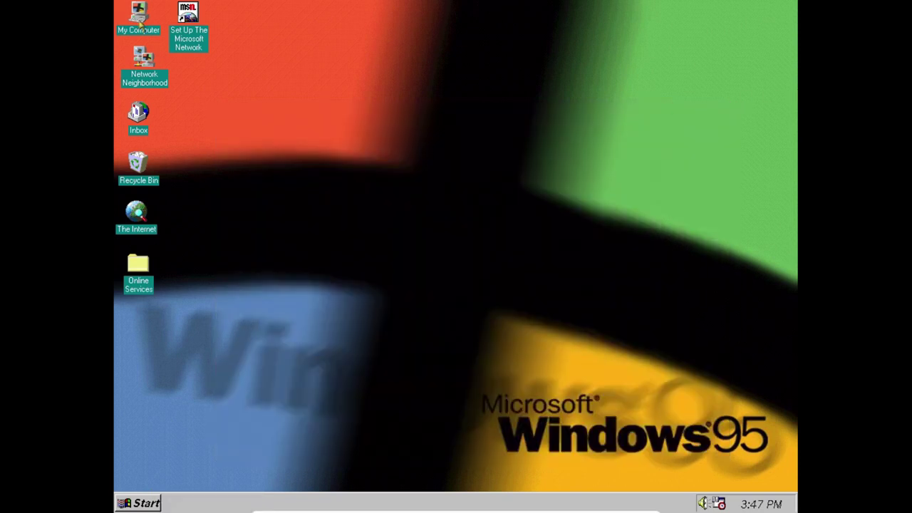
Step: Open My Computer and its Ms-dos_6 (C:) drive, and arrange the two windows apart from each other
{"action": "double_click", "coordinate": [139, 21]}
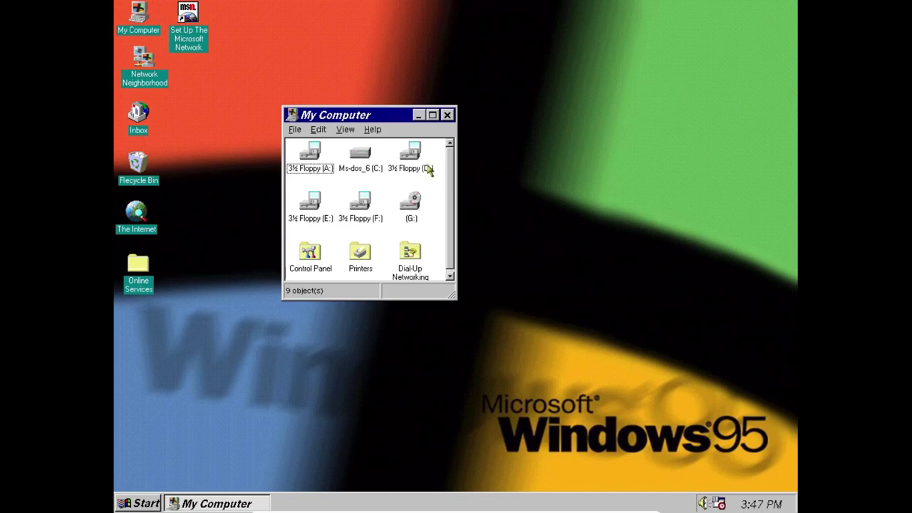
{"action": "double_click", "coordinate": [361, 155]}
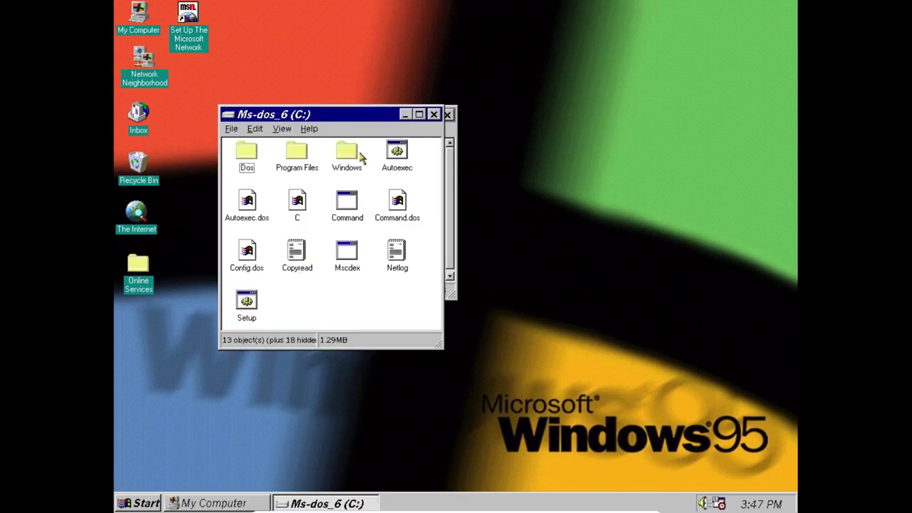
{"action": "left_click_drag", "start_coordinate": [341, 126], "coordinate": [593, 175]}
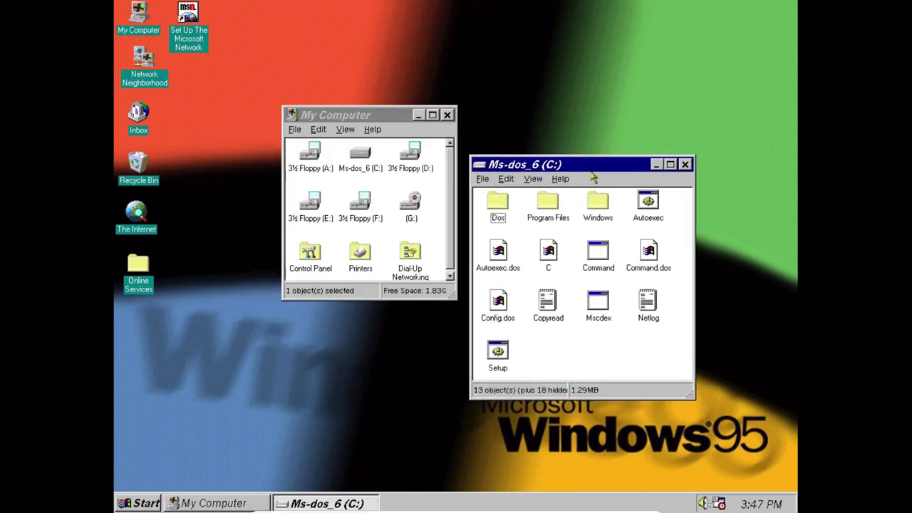
{"action": "left_click_drag", "start_coordinate": [349, 119], "coordinate": [275, 87]}
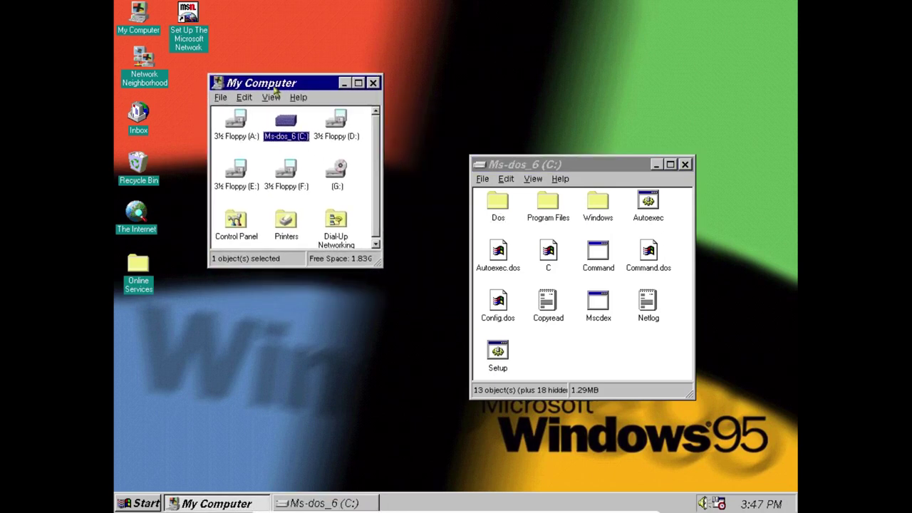
Step: View the contents of the Windows folder on the C: drive twice, closing its window each time
{"action": "double_click", "coordinate": [597, 205]}
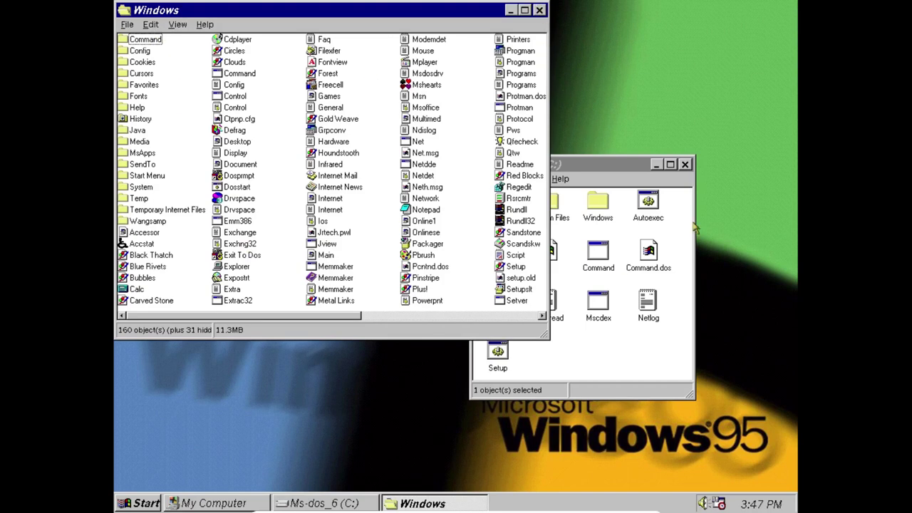
{"action": "left_click", "coordinate": [539, 10]}
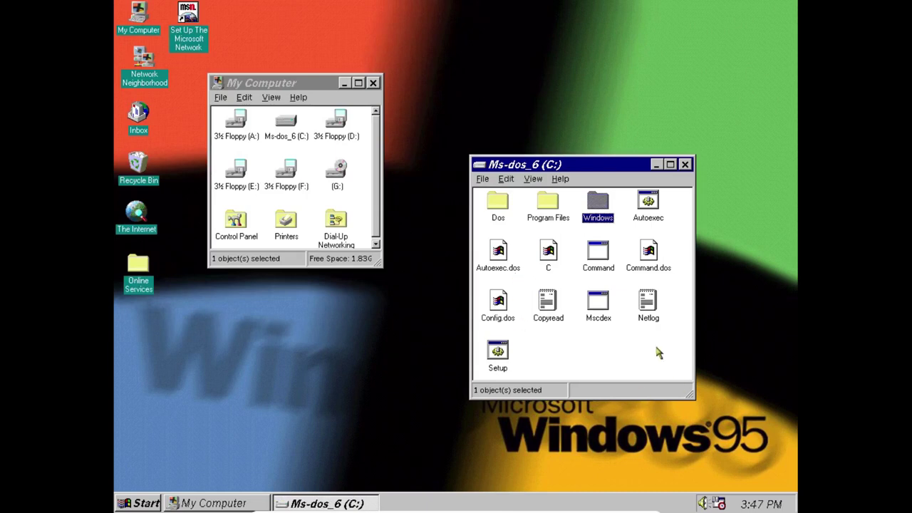
{"action": "key", "text": "Return"}
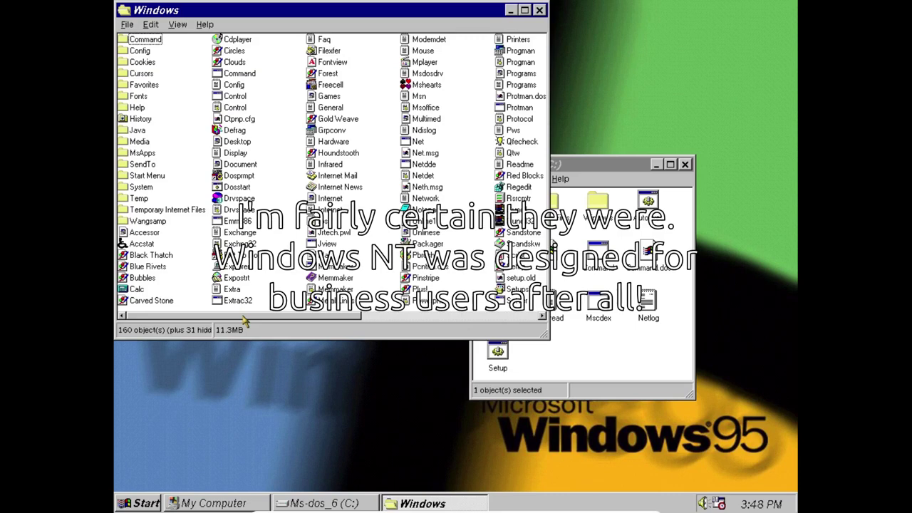
{"action": "left_click_drag", "start_coordinate": [280, 321], "coordinate": [224, 299]}
{"action": "left_click", "coordinate": [540, 10]}
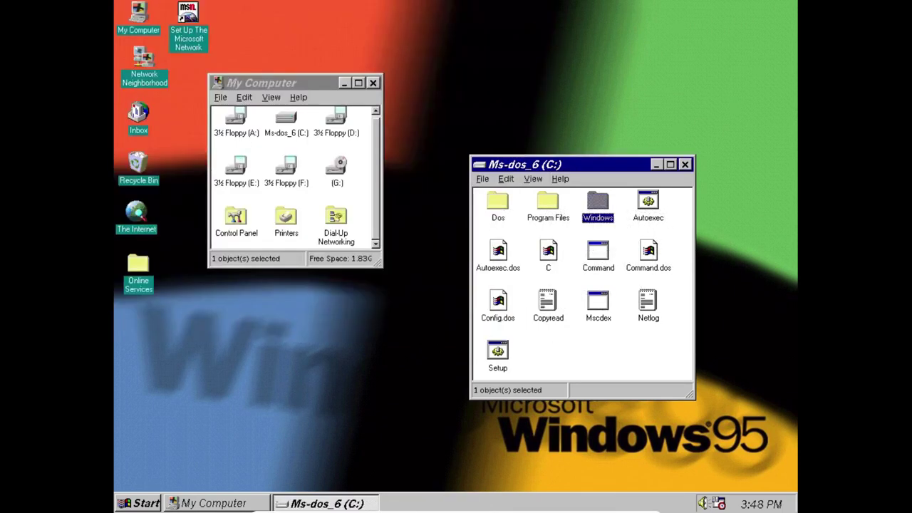
Step: Maximize the Ms-dos_6 (C:) window, and close both it and the My Computer window
{"action": "left_click", "coordinate": [670, 164]}
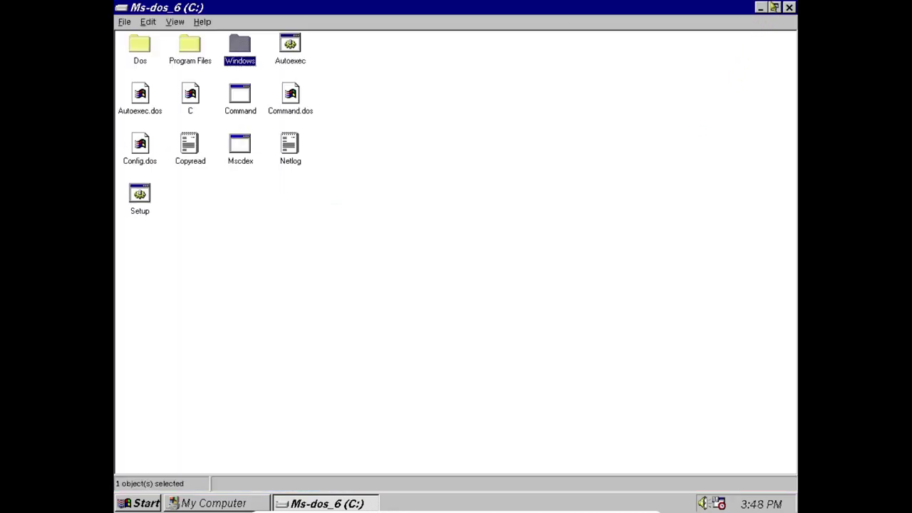
{"action": "left_click", "coordinate": [789, 7]}
{"action": "left_click", "coordinate": [373, 83]}
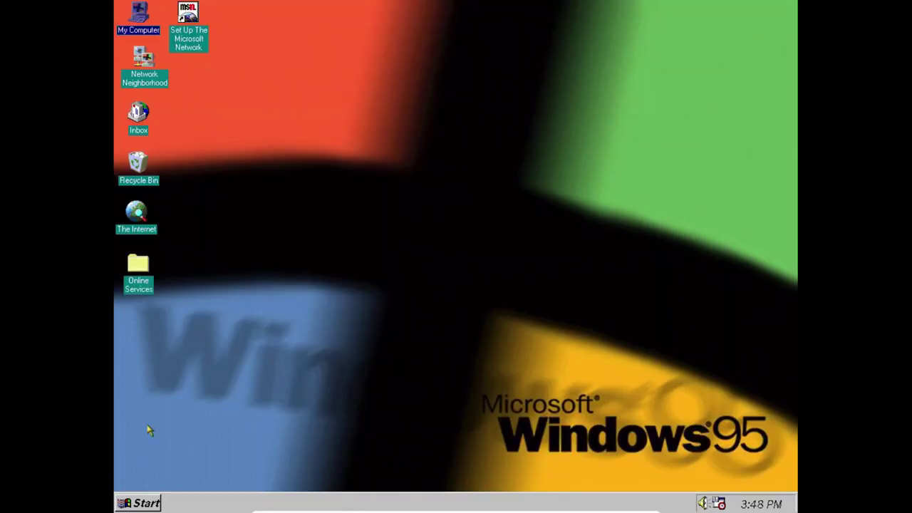
{"action": "left_click", "coordinate": [146, 503]}
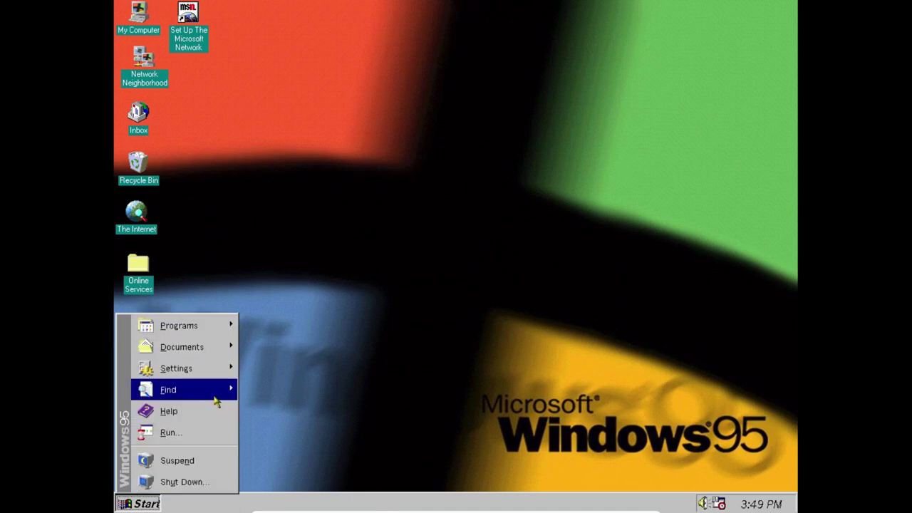
{"action": "mouse_move", "coordinate": [234, 328]}
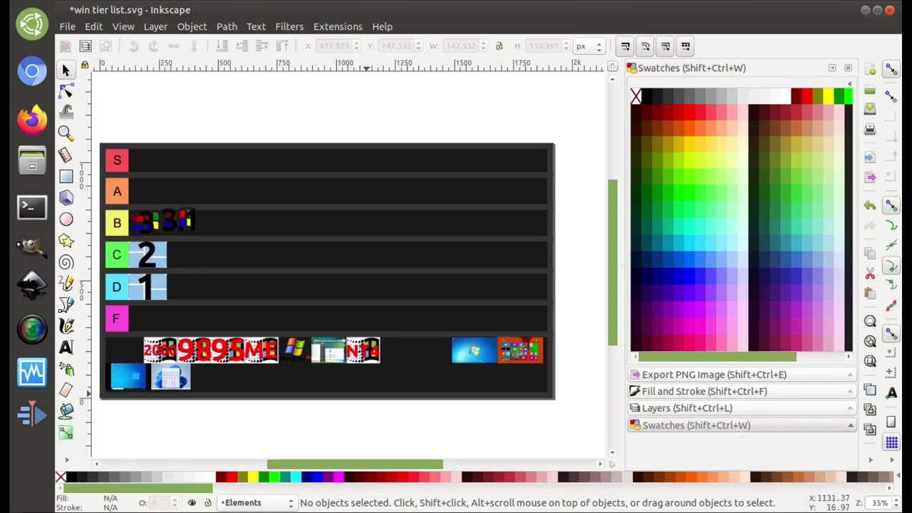
{"action": "mouse_move", "coordinate": [227, 354]}
{"action": "left_mouse_down"}
{"action": "mouse_move", "coordinate": [227, 321]}
{"action": "mouse_move", "coordinate": [274, 320]}
{"action": "mouse_move", "coordinate": [423, 393]}
{"action": "mouse_move", "coordinate": [419, 365]}
{"action": "mouse_move", "coordinate": [403, 382]}
{"action": "mouse_move", "coordinate": [299, 231]}
{"action": "mouse_move", "coordinate": [151, 169]}
{"action": "mouse_move", "coordinate": [165, 181]}
{"action": "mouse_move", "coordinate": [154, 182]}
{"action": "mouse_move", "coordinate": [140, 166]}
{"action": "mouse_move", "coordinate": [164, 200]}
{"action": "mouse_move", "coordinate": [122, 162]}
{"action": "mouse_move", "coordinate": [160, 201]}
{"action": "mouse_move", "coordinate": [149, 202]}
{"action": "mouse_move", "coordinate": [200, 358]}
{"action": "mouse_move", "coordinate": [214, 353]}
{"action": "left_mouse_up"}
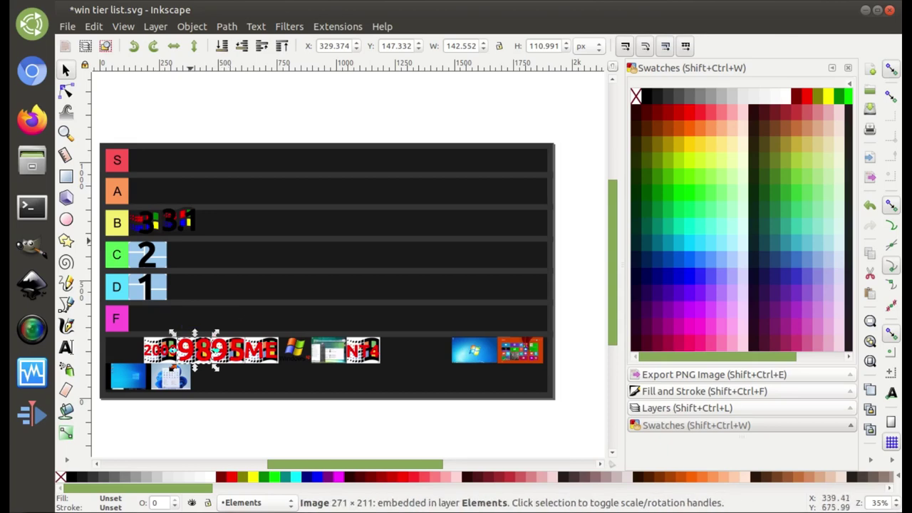
{"action": "left_click", "coordinate": [146, 222]}
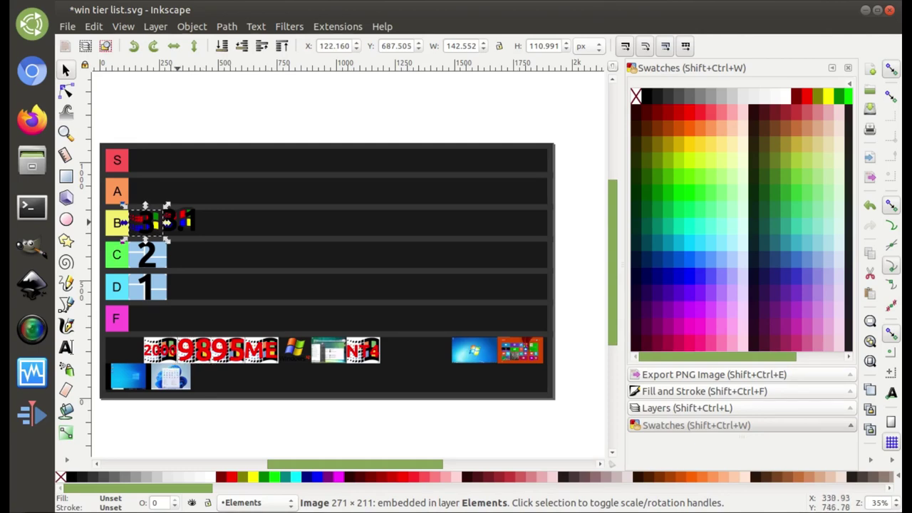
{"action": "left_click", "coordinate": [187, 222]}
{"action": "left_click_drag", "start_coordinate": [178, 221], "coordinate": [194, 350]}
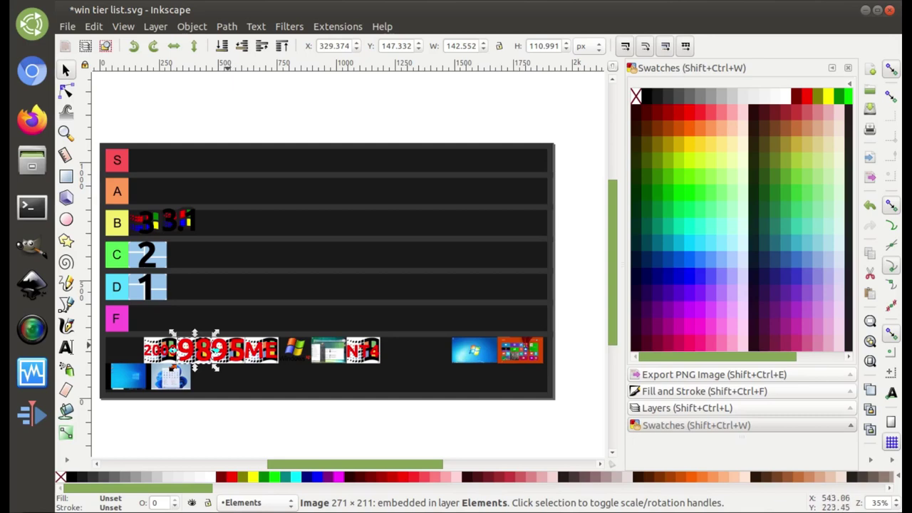
{"action": "key", "text": "ctrl+z"}
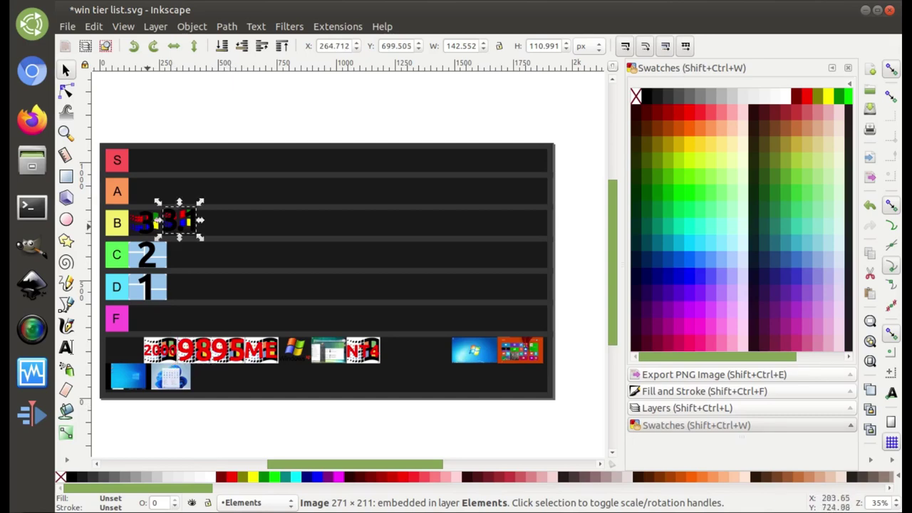
{"action": "left_click_drag", "start_coordinate": [148, 222], "coordinate": [184, 224]}
{"action": "left_click_drag", "start_coordinate": [183, 225], "coordinate": [200, 352]}
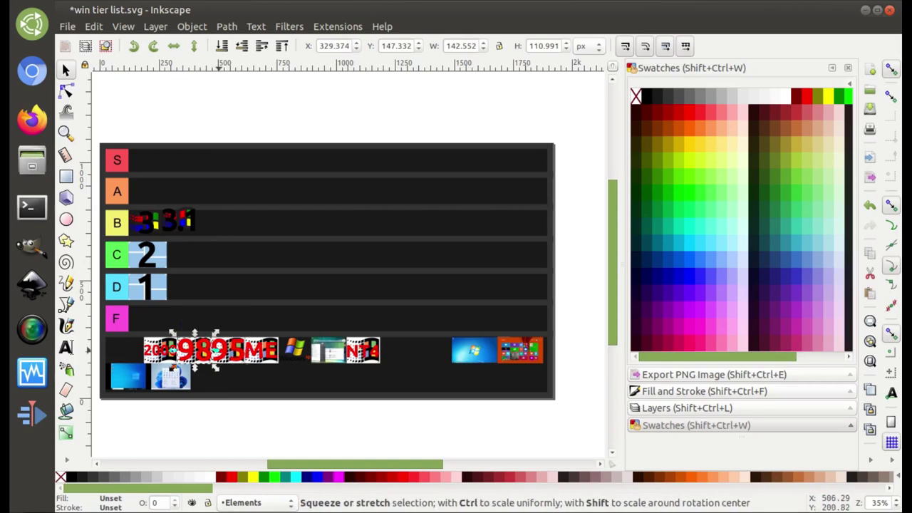
{"action": "left_click", "coordinate": [239, 321]}
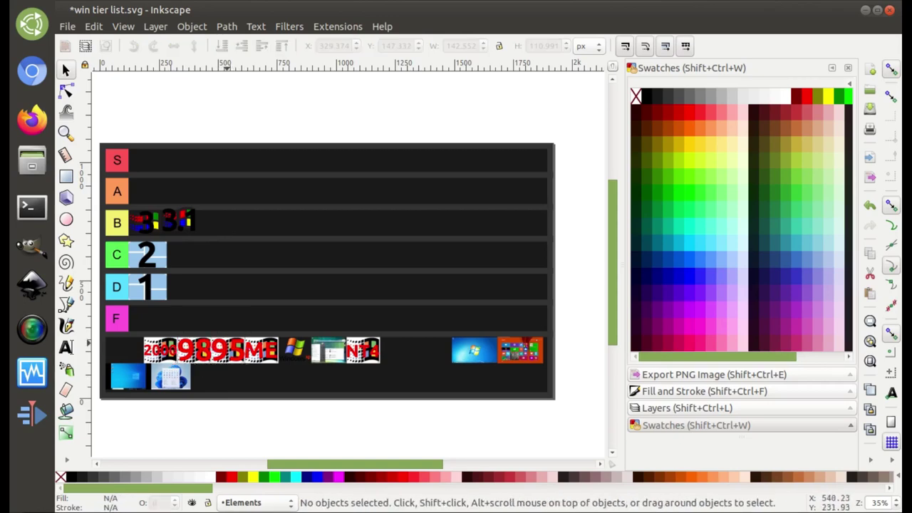
Step: Move the Windows 95 image from the unranked area to the start of the A tier row
{"action": "left_click", "coordinate": [235, 353]}
{"action": "left_click", "coordinate": [189, 356]}
{"action": "left_click", "coordinate": [230, 355]}
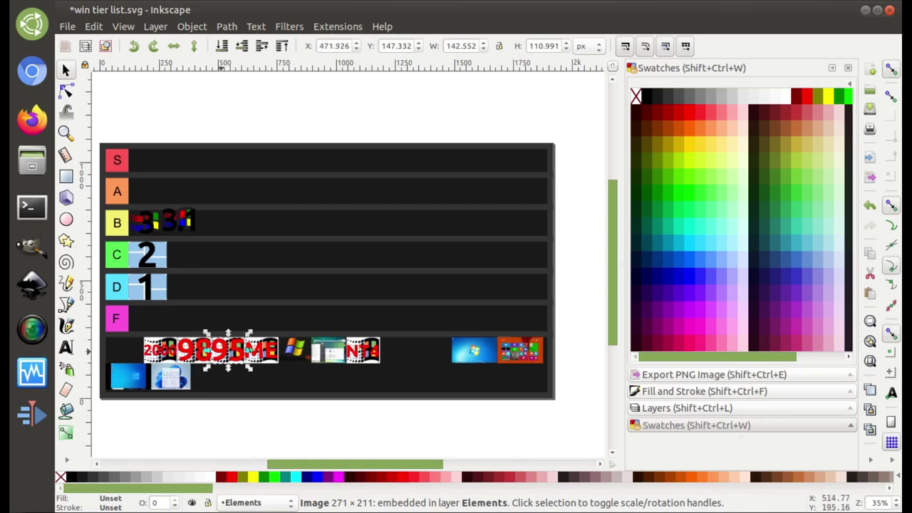
{"action": "left_click", "coordinate": [226, 354]}
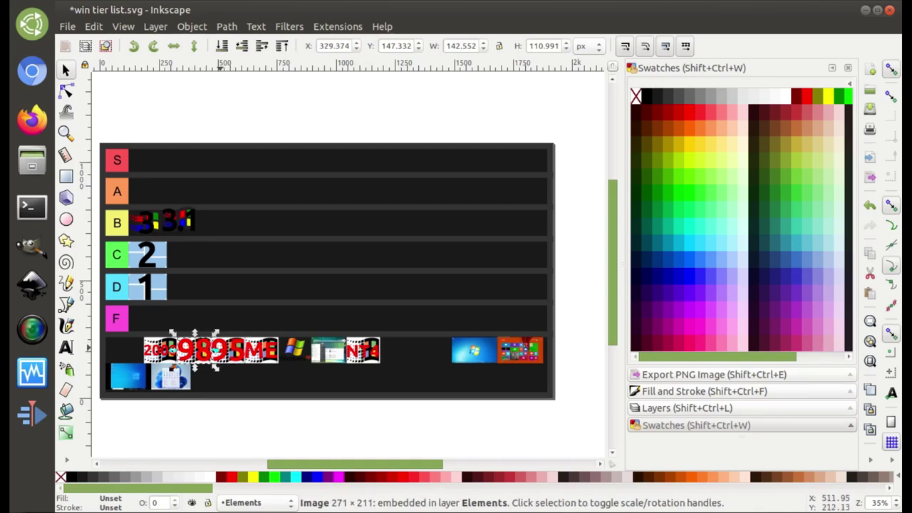
{"action": "left_click_drag", "start_coordinate": [203, 351], "coordinate": [148, 191]}
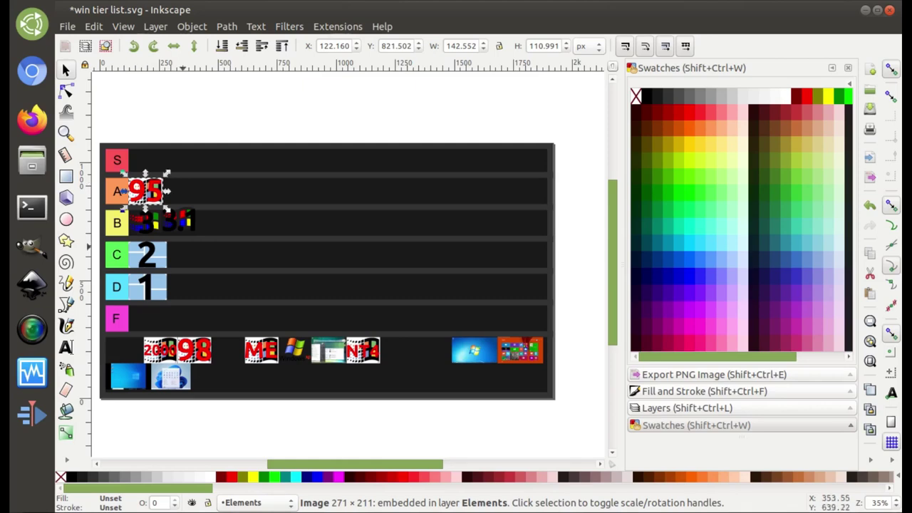
{"action": "key", "text": "Escape"}
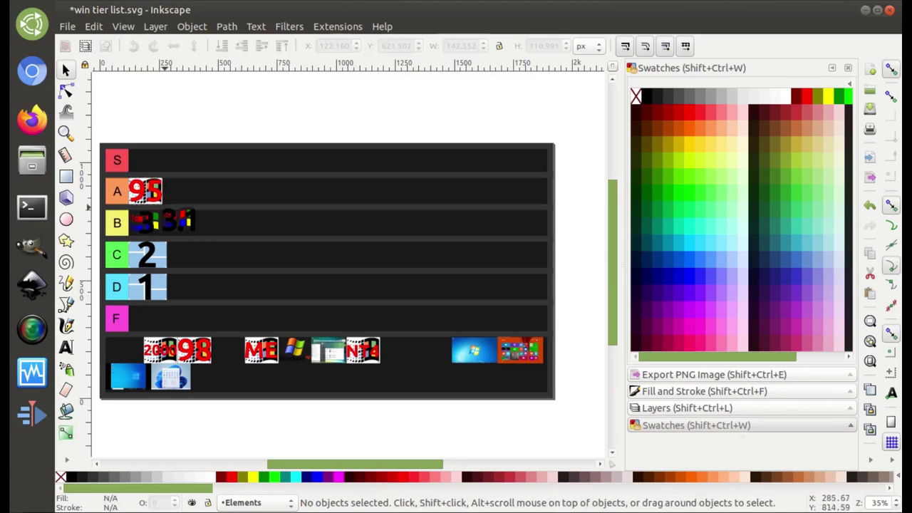
Step: Move the Windows 98 image from the unranked area into the A tier, directly beside the 95 image
{"action": "left_click", "coordinate": [99, 150]}
{"action": "left_click_drag", "start_coordinate": [193, 349], "coordinate": [184, 202]}
{"action": "key", "text": "Escape"}
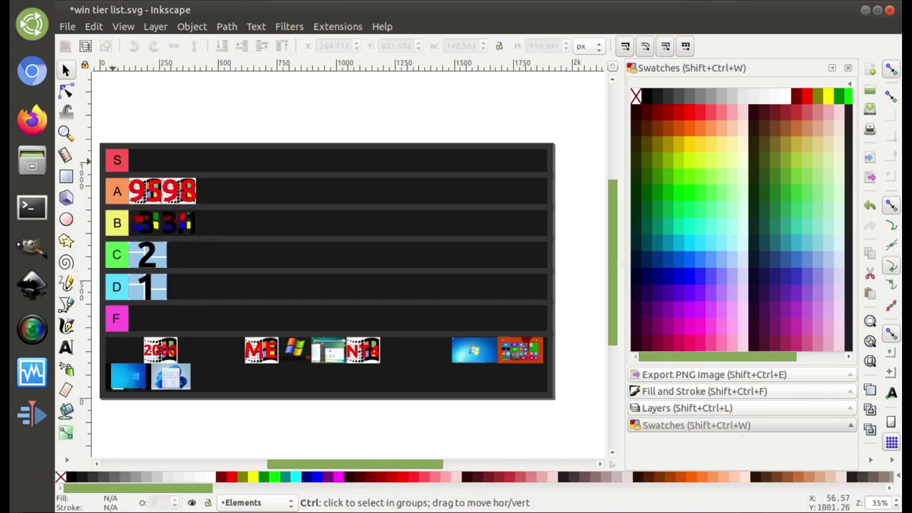
{"action": "left_click_drag", "start_coordinate": [129, 181], "coordinate": [118, 151]}
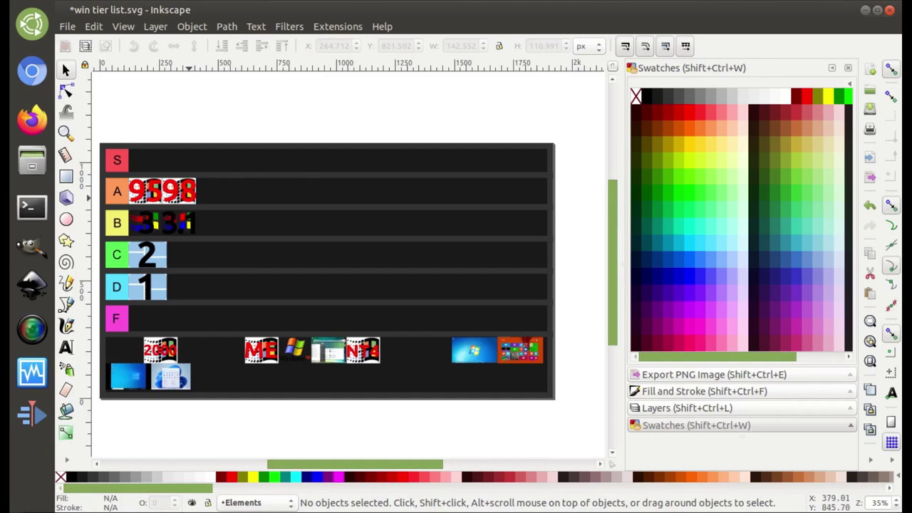
{"action": "left_click", "coordinate": [195, 192]}
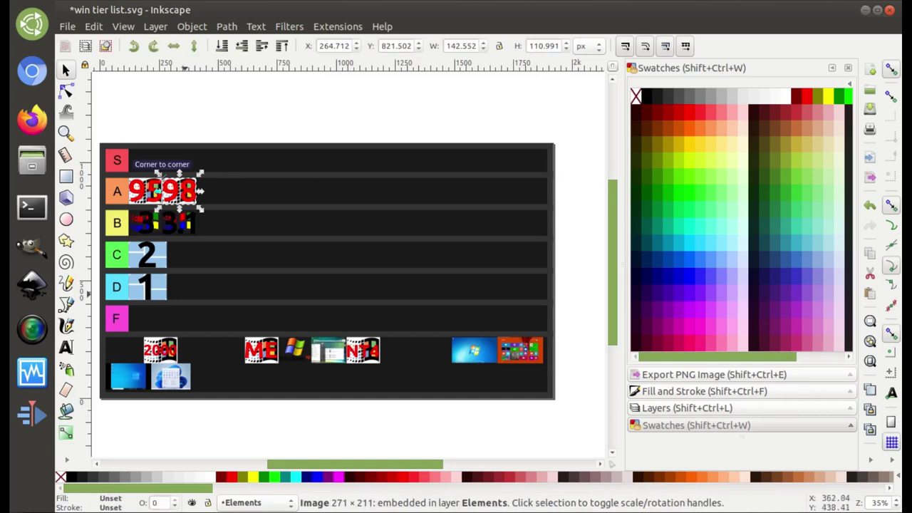
{"action": "key", "text": "Escape"}
{"action": "left_click", "coordinate": [145, 223]}
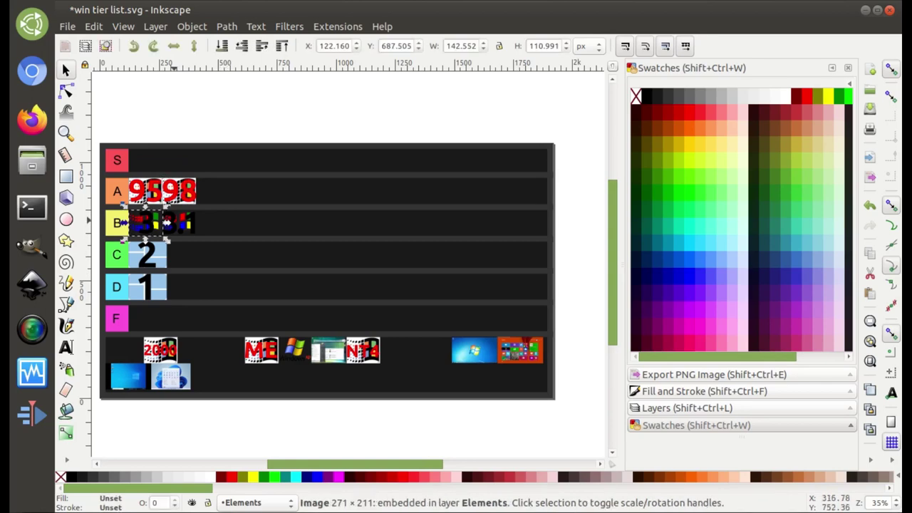
{"action": "key", "text": "Escape"}
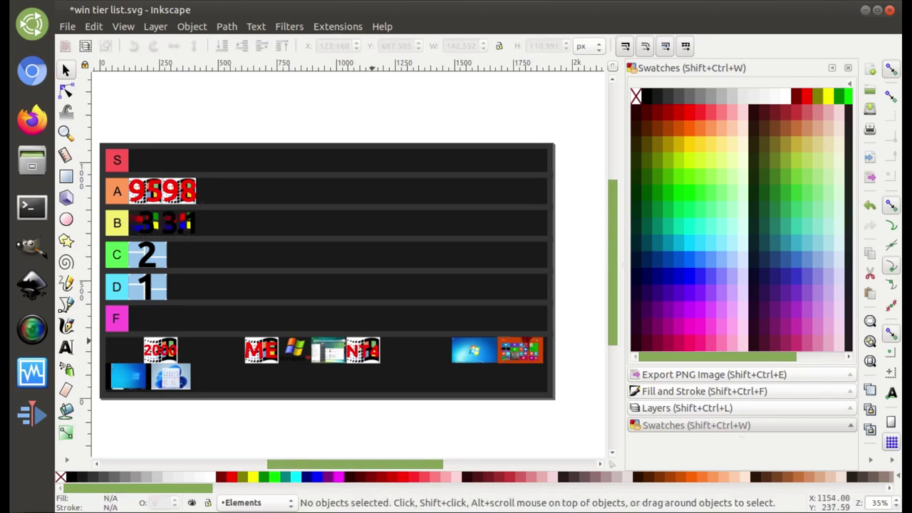
Step: Move the Windows NT 4 image into the A tier beside the 98 image, and save the document
{"action": "left_click_drag", "start_coordinate": [365, 356], "coordinate": [216, 200]}
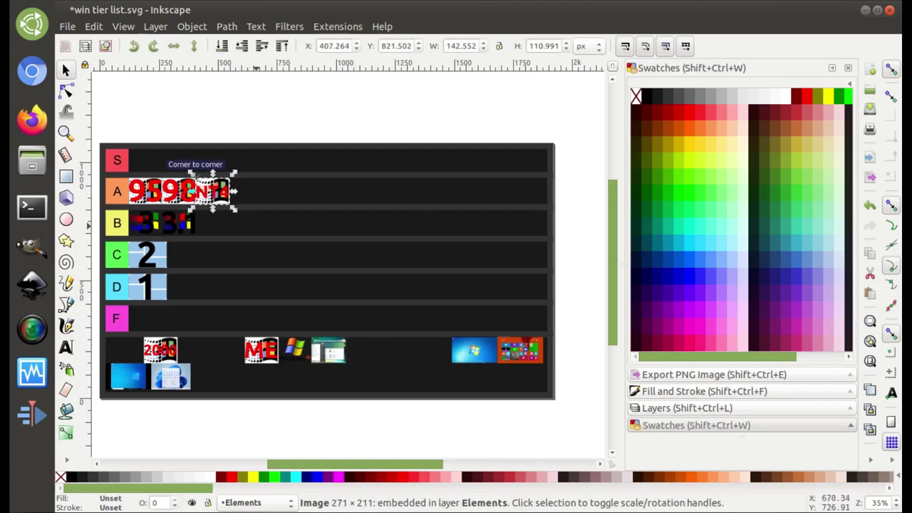
{"action": "key", "text": "Escape"}
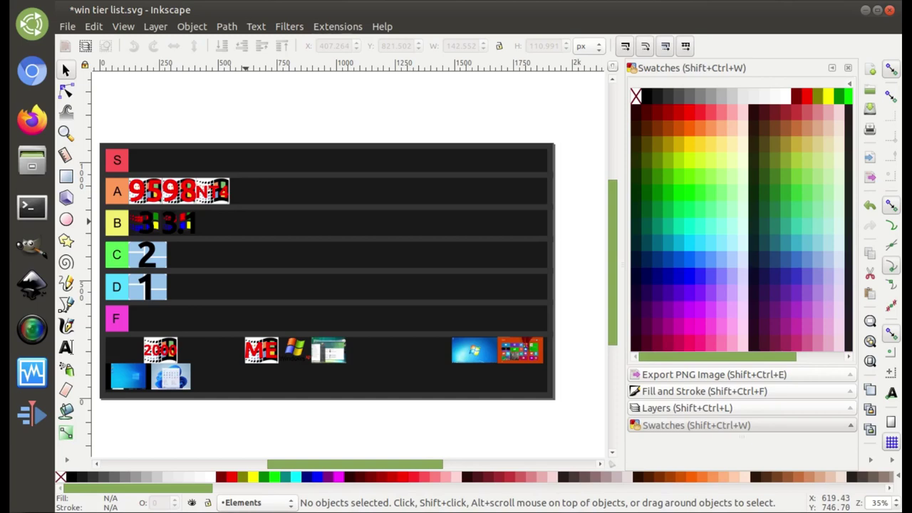
{"action": "key", "text": "ctrl+s"}
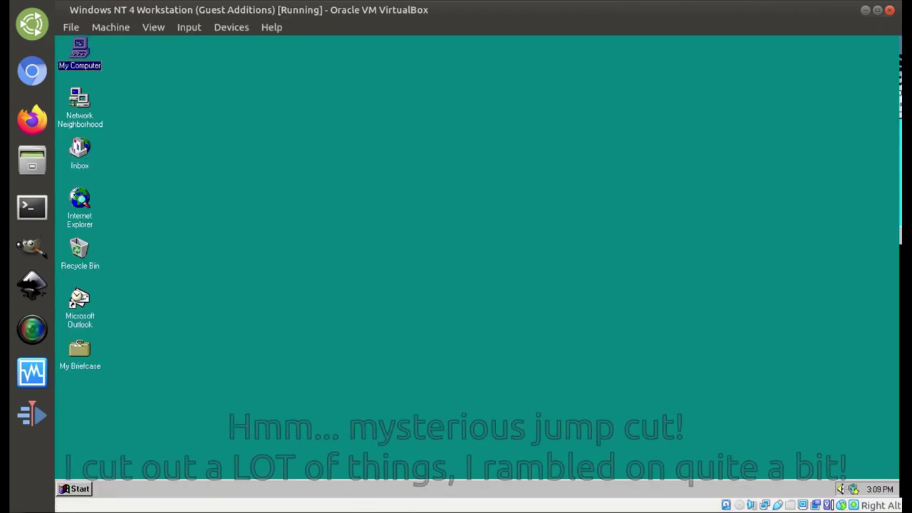
Step: Open the Shut Down Windows dialog in the Windows NT 4 virtual machine and cancel it
{"action": "key", "text": "ctrl+Escape"}
{"action": "key", "text": "u"}
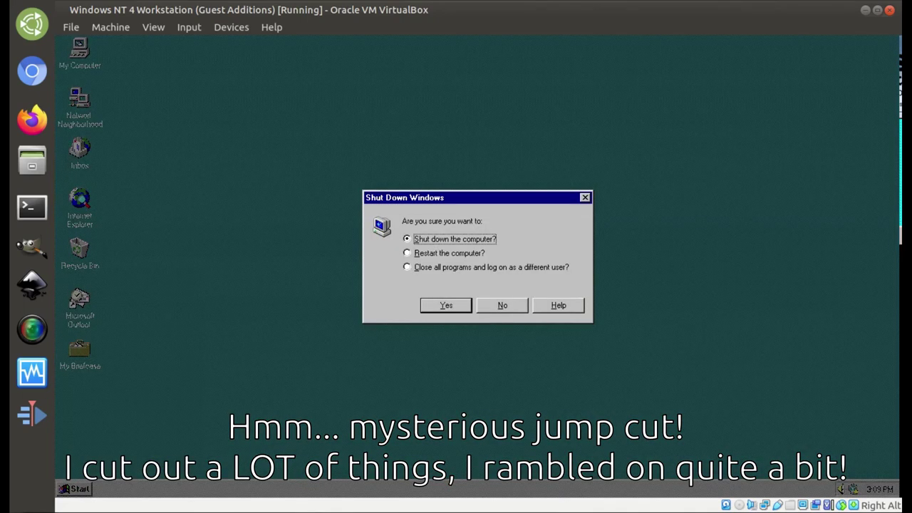
{"action": "key", "text": "Escape"}
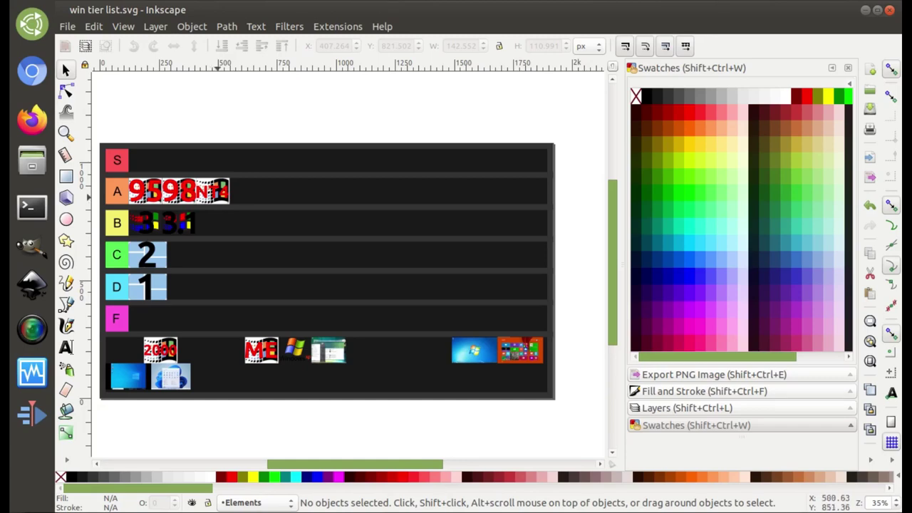
Step: Move the NT 4 image to the start of the S tier, scaled to about 125 by 97 px, and save the document
{"action": "left_click_drag", "start_coordinate": [214, 192], "coordinate": [157, 171]}
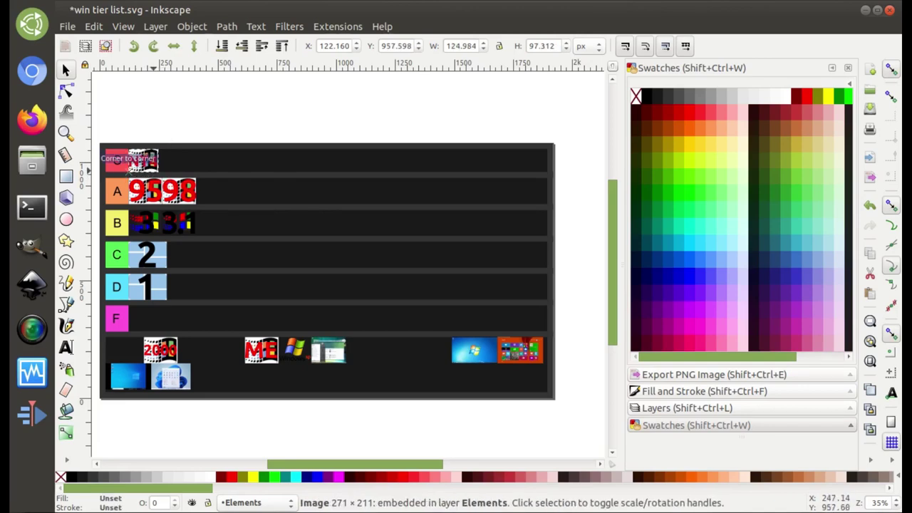
{"action": "key", "text": "Escape"}
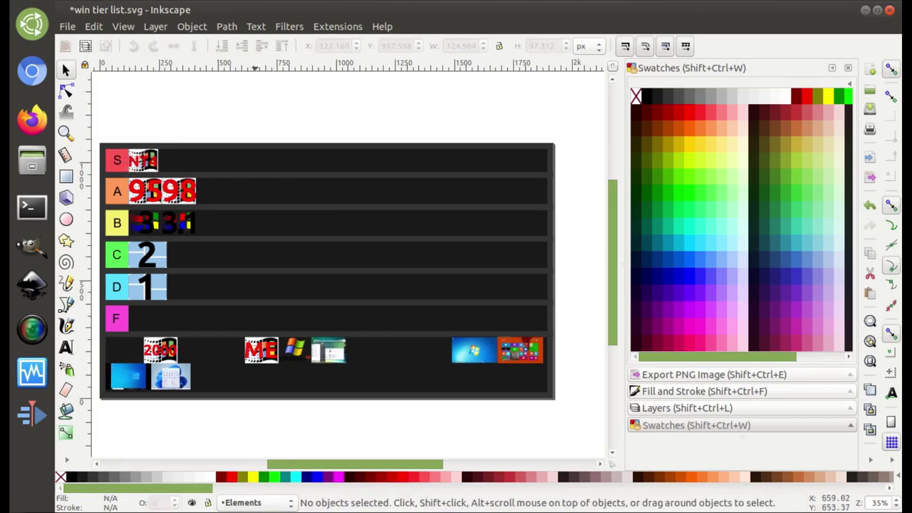
{"action": "scroll", "coordinate": [256, 271], "scroll_direction": "left", "scroll_amount": 2}
{"action": "scroll", "coordinate": [257, 271], "scroll_direction": "right", "scroll_amount": 2}
{"action": "key", "text": "ctrl+s"}
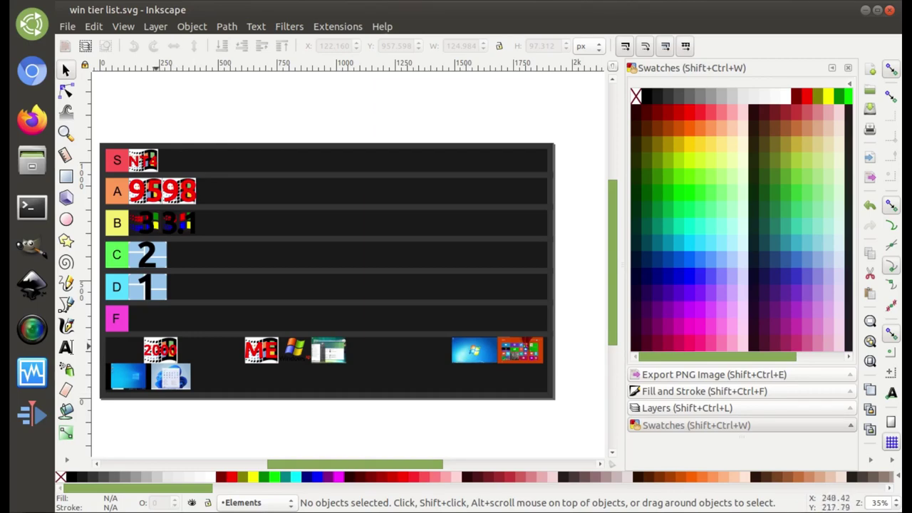
Step: Place the Windows 2000 image beside NT 4 in the S tier, scaled to about 125 by 97 px, and save the document
{"action": "left_click_drag", "start_coordinate": [168, 349], "coordinate": [246, 242]}
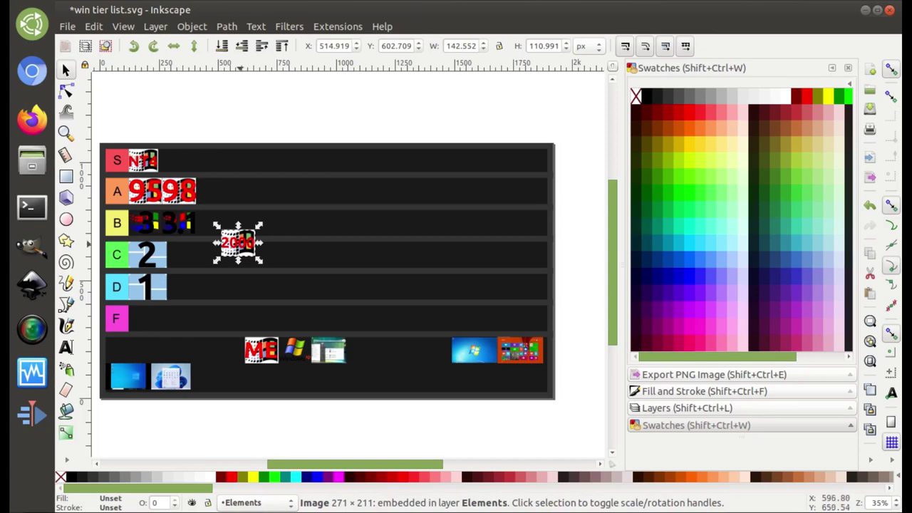
{"action": "left_click_drag", "start_coordinate": [240, 241], "coordinate": [188, 148]}
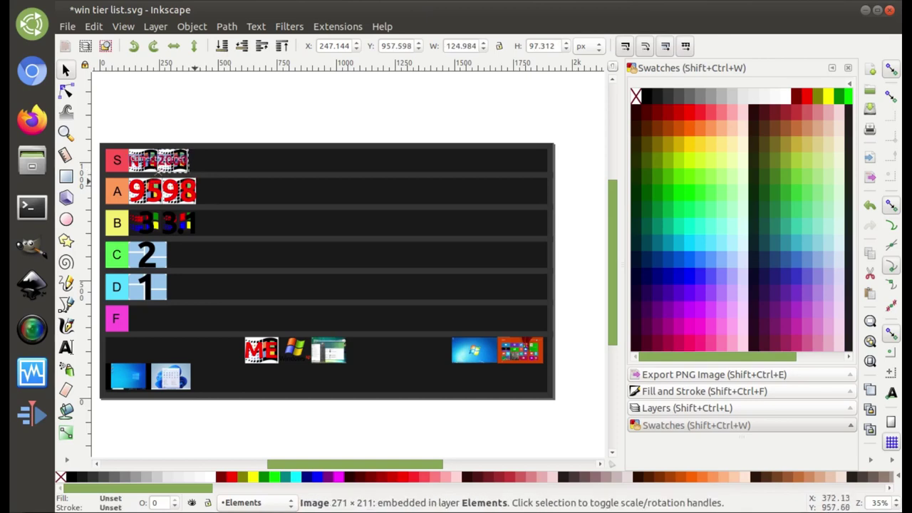
{"action": "left_click", "coordinate": [297, 102]}
{"action": "key", "text": "ctrl+s"}
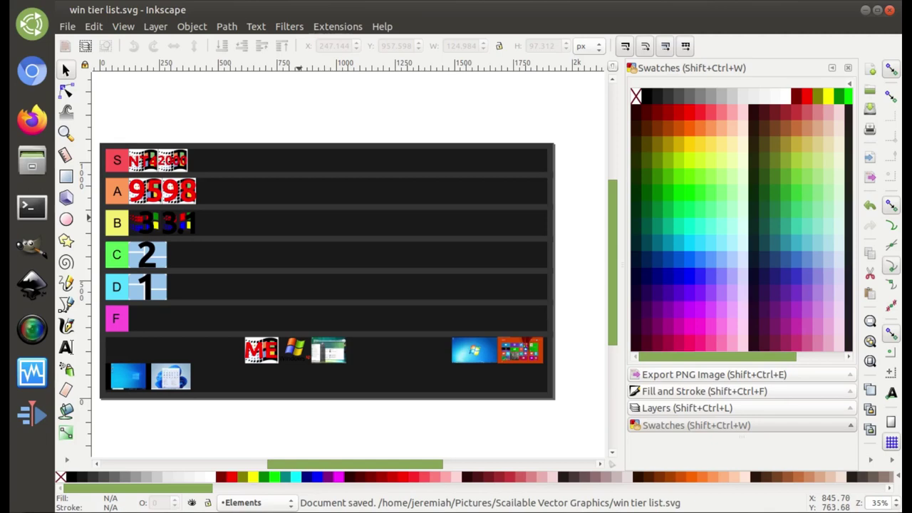
Step: Move the Windows ME image from the unranked area to the start of the F tier, and save the document
{"action": "scroll", "coordinate": [346, 265], "scroll_direction": "left", "scroll_amount": 1}
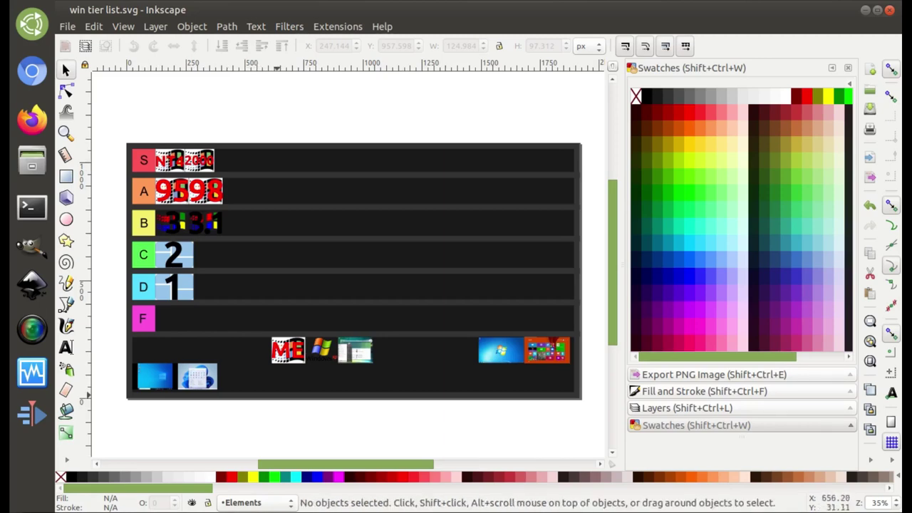
{"action": "left_click_drag", "start_coordinate": [288, 350], "coordinate": [174, 319]}
{"action": "key", "text": "Escape"}
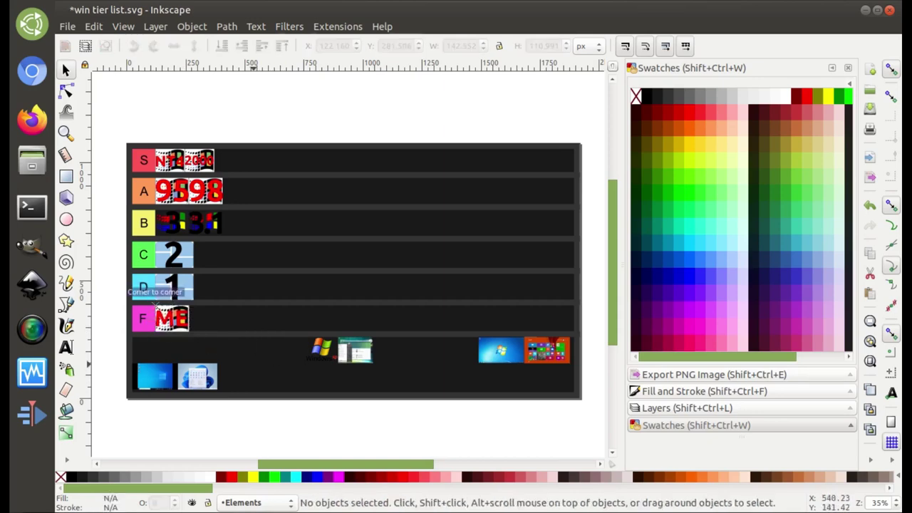
{"action": "key", "text": "ctrl+s"}
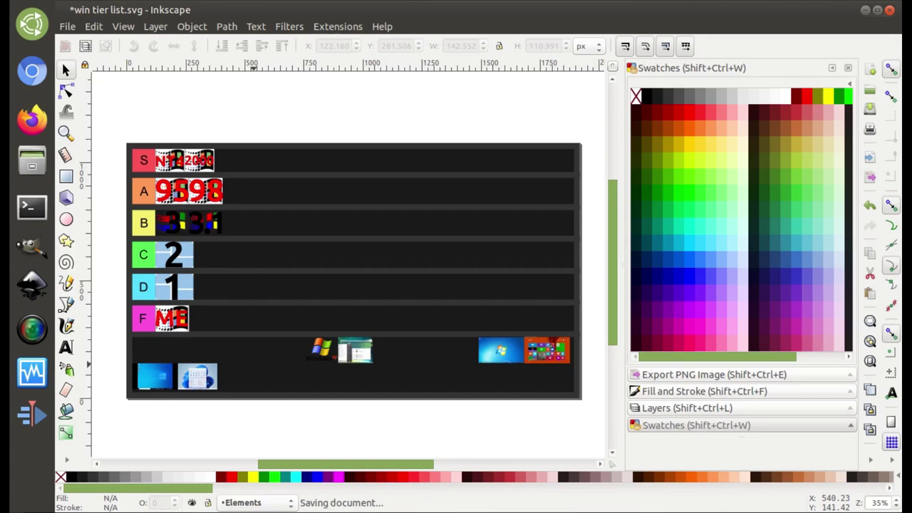
{"action": "scroll", "coordinate": [143, 311], "scroll_direction": "up", "scroll_amount": 3, "text": "ctrl"}
{"action": "scroll", "coordinate": [140, 299], "scroll_direction": "up", "scroll_amount": 2, "text": "ctrl"}
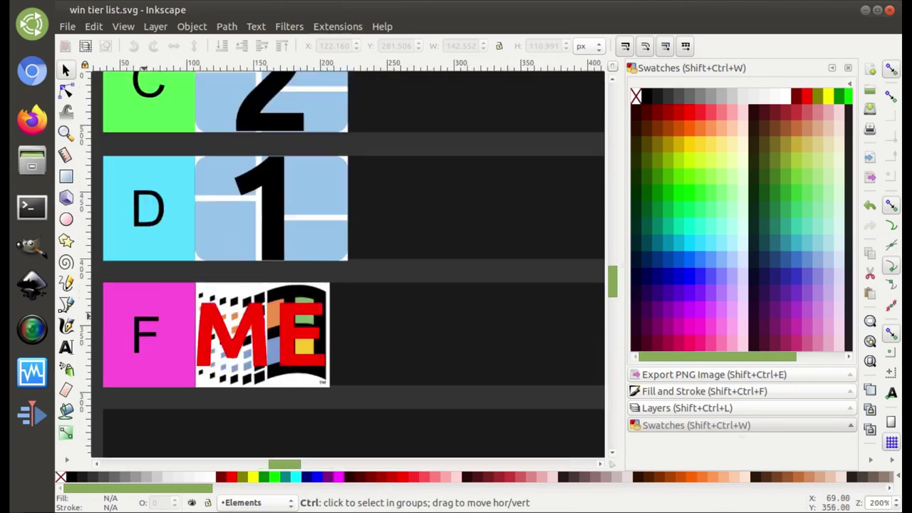
{"action": "scroll", "coordinate": [327, 339], "scroll_direction": "down", "scroll_amount": 5, "text": "ctrl"}
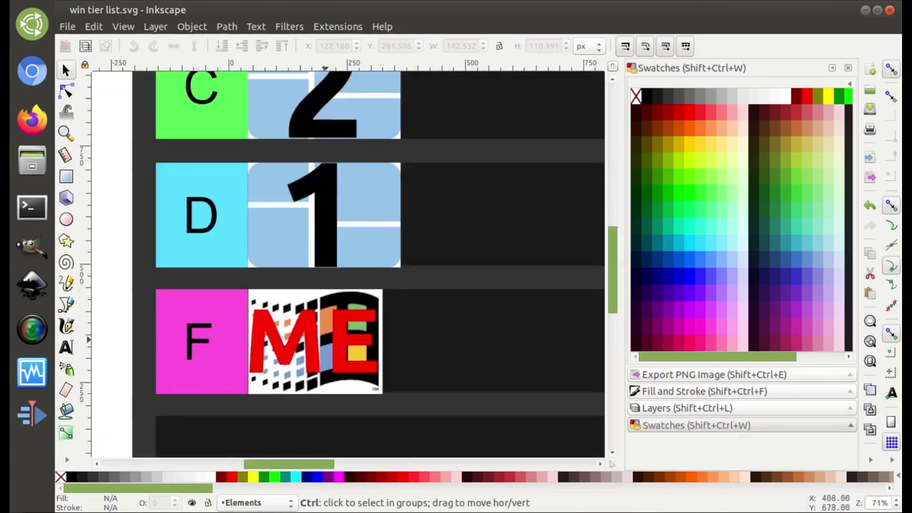
Step: Move the Windows XP logo image from the unranked area into the S tier, directly beside the 2000 image
{"action": "scroll", "coordinate": [342, 286], "scroll_direction": "right", "scroll_amount": 5}
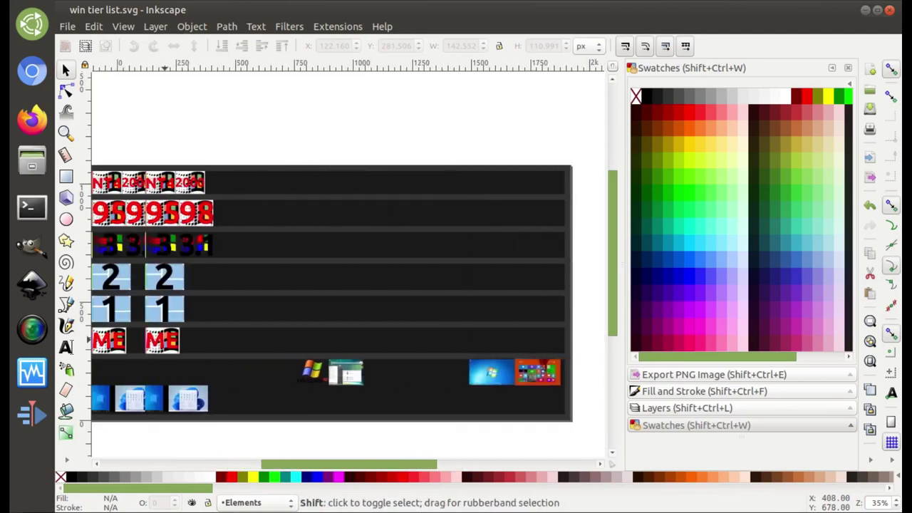
{"action": "scroll", "coordinate": [342, 285], "scroll_direction": "down", "scroll_amount": 2}
{"action": "scroll", "coordinate": [342, 285], "scroll_direction": "up", "scroll_amount": 2}
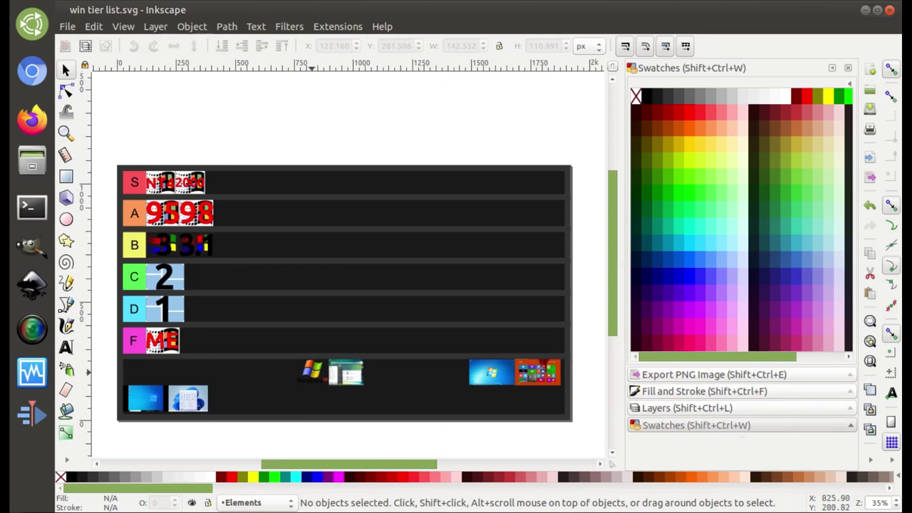
{"action": "left_click_drag", "start_coordinate": [312, 370], "coordinate": [224, 183]}
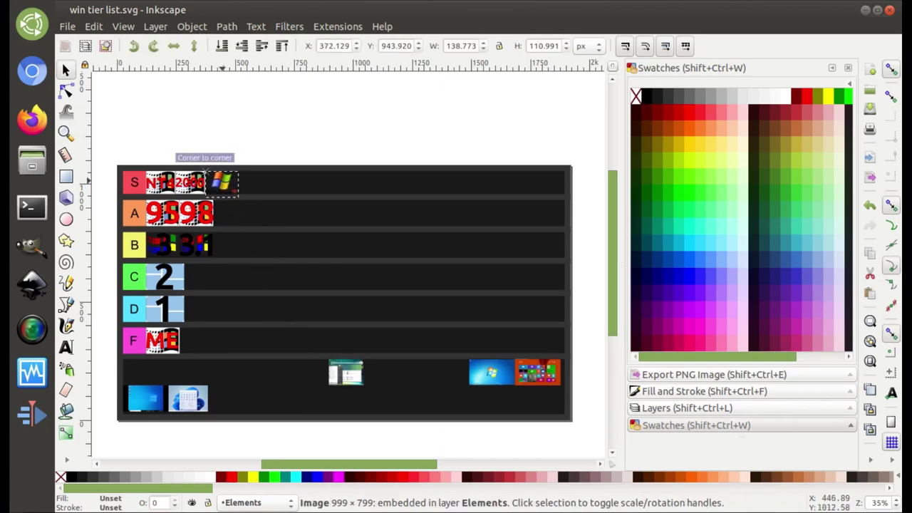
{"action": "key", "text": "Escape"}
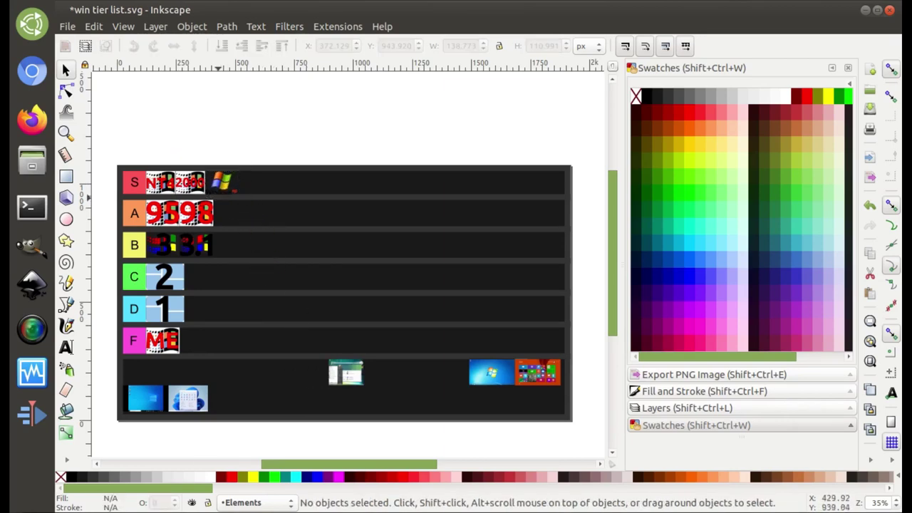
Step: Save the tier list document, and switch to the Windows XP virtual machine to view its Start menu
{"action": "key", "text": "ctrl+s"}
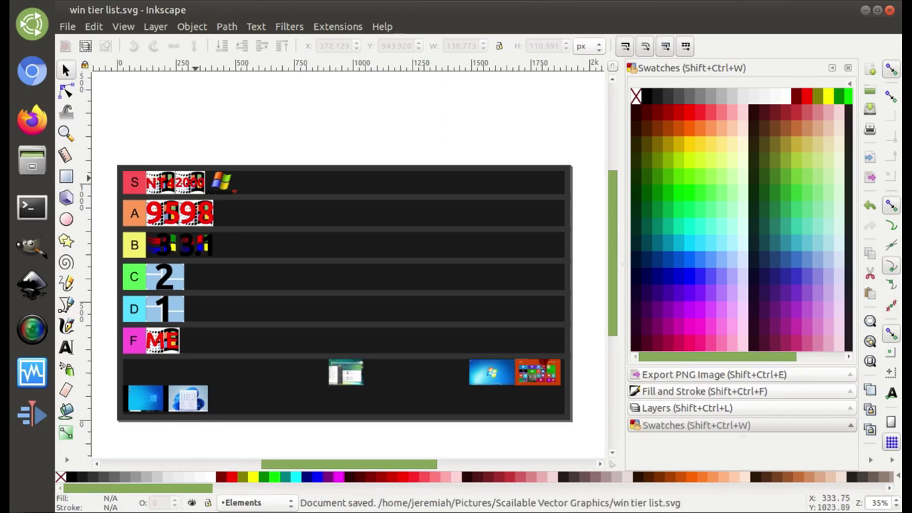
{"action": "key", "text": "alt+Tab"}
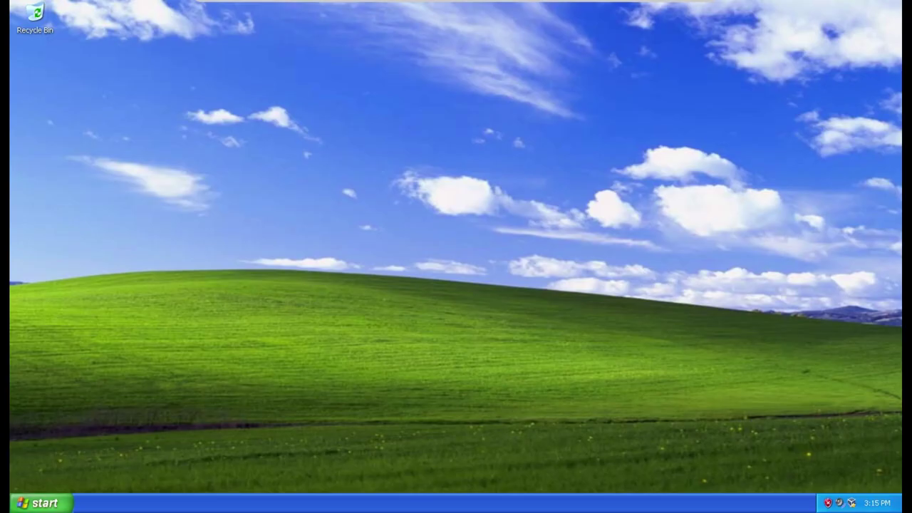
{"action": "key", "text": "super"}
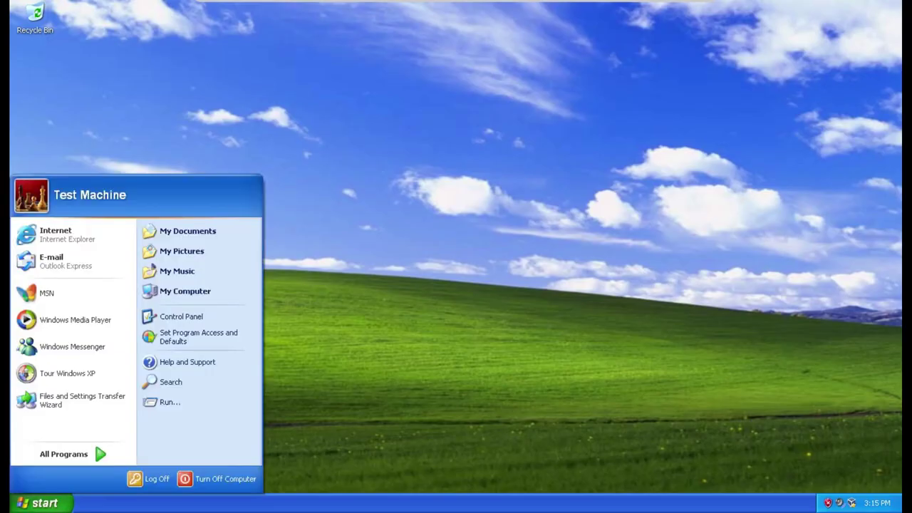
{"action": "key", "text": "u"}
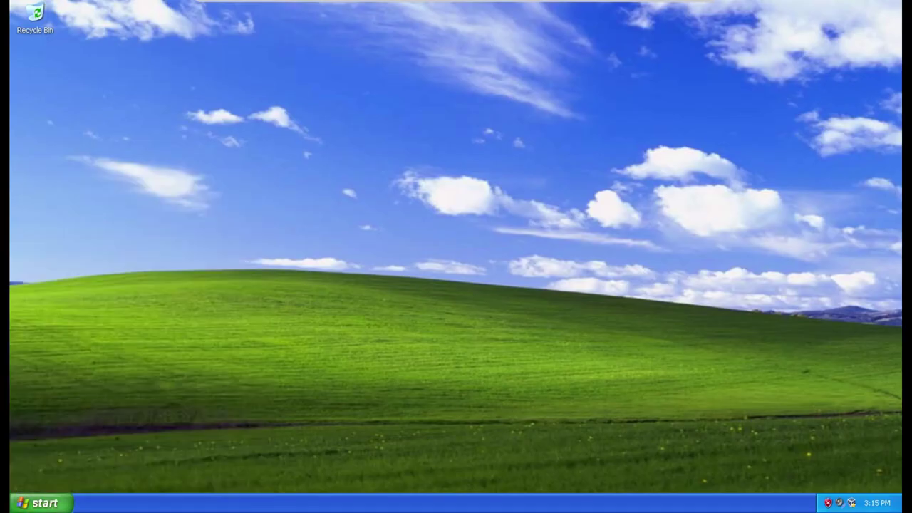
Step: Open the desktop's Display Properties and view the available window and button styles in the Appearance settings
{"action": "right_click", "coordinate": [309, 277]}
{"action": "left_click", "coordinate": [335, 359]}
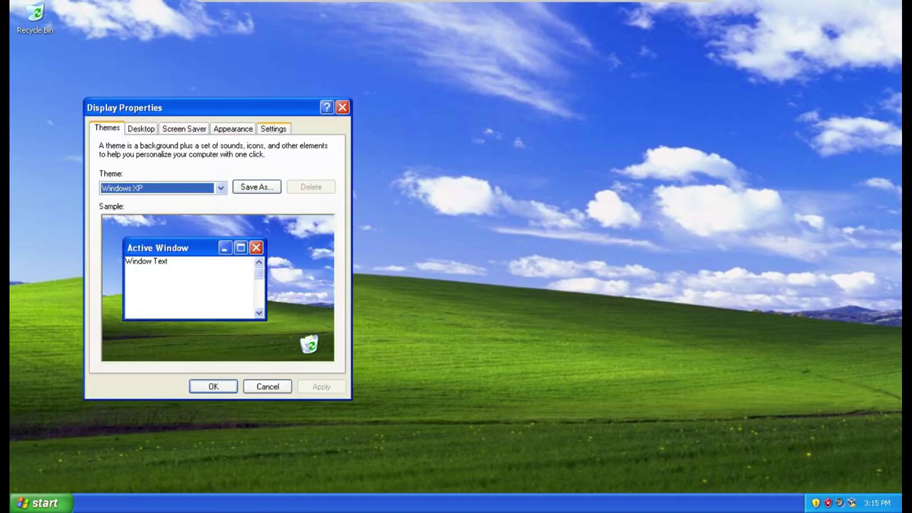
{"action": "left_click", "coordinate": [273, 128]}
{"action": "left_click", "coordinate": [233, 128]}
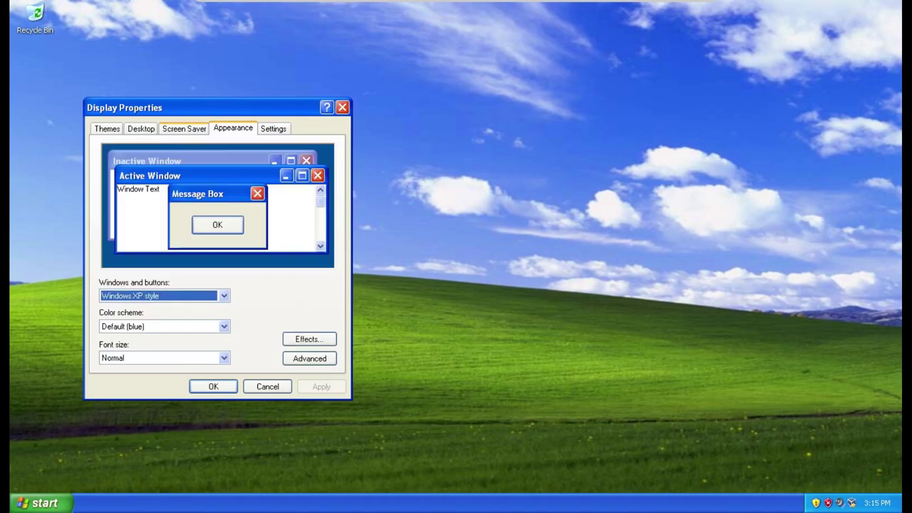
{"action": "left_click", "coordinate": [224, 296]}
{"action": "left_click", "coordinate": [224, 296]}
{"action": "left_click", "coordinate": [224, 296]}
{"action": "left_click", "coordinate": [224, 296]}
{"action": "left_click", "coordinate": [224, 296]}
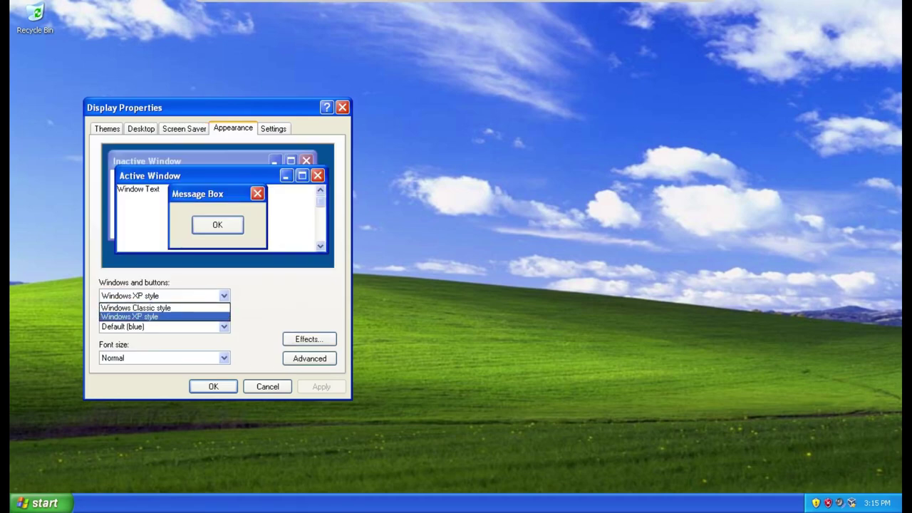
{"action": "left_click", "coordinate": [224, 296]}
Step: Try the Olive Green and Silver color schemes for the Windows XP style
{"action": "left_click", "coordinate": [223, 326]}
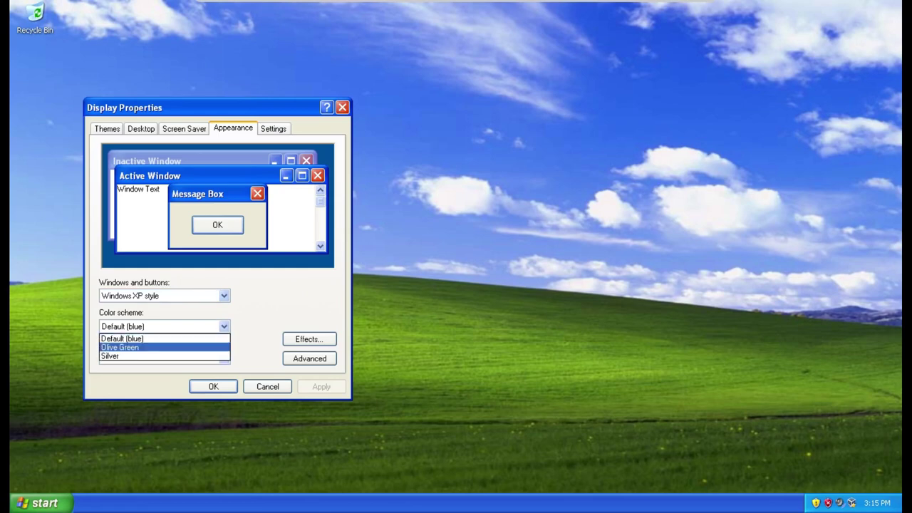
{"action": "left_click", "coordinate": [125, 348]}
{"action": "key", "text": "Down"}
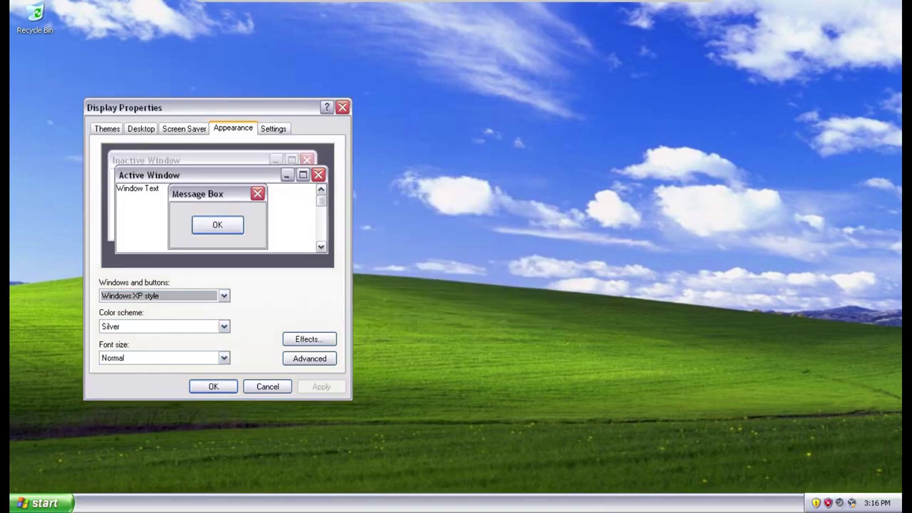
{"action": "key", "text": "Tab"}
{"action": "key", "text": "alt+Down"}
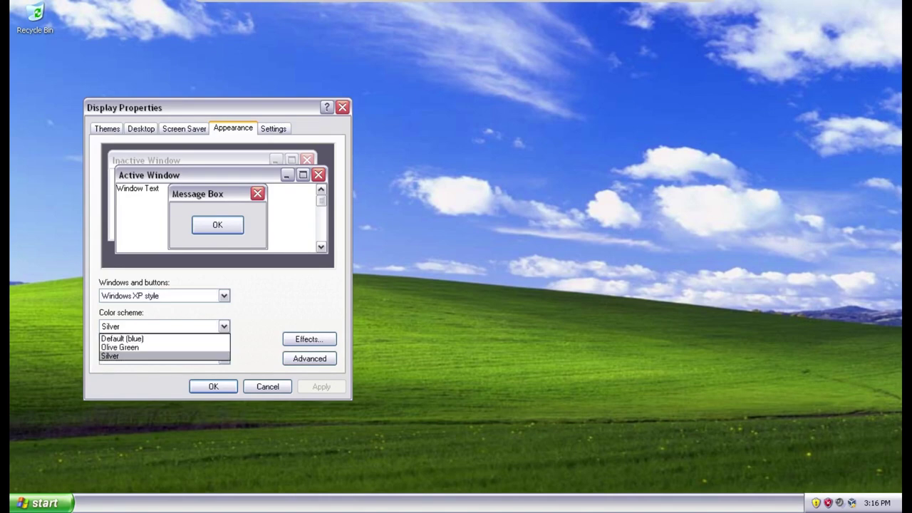
{"action": "key", "text": "Return"}
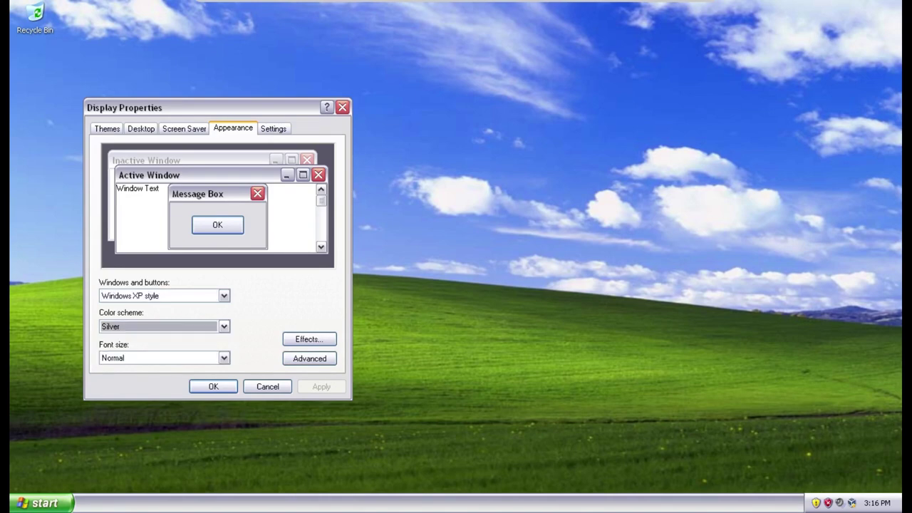
Step: Run winver to view the Windows XP version details, and move the About Windows dialog to the middle of the desktop
{"action": "key", "text": "super"}
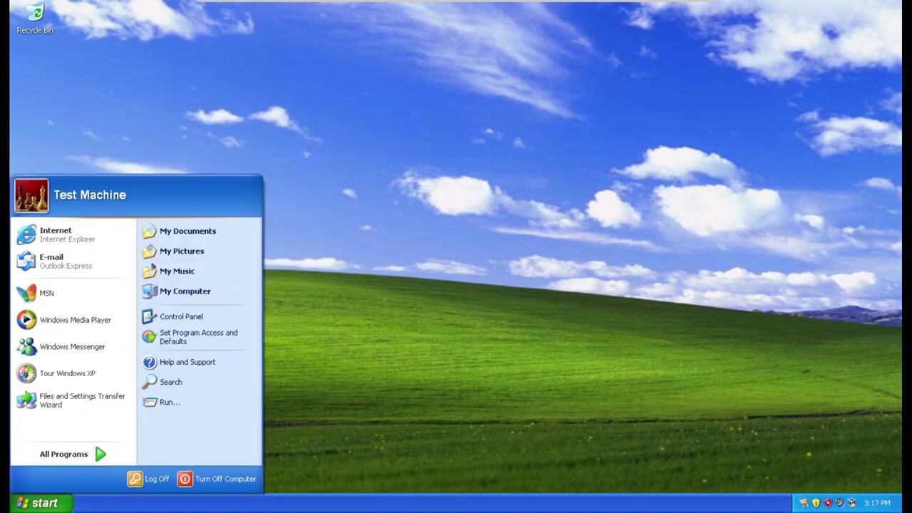
{"action": "key", "text": "Escape"}
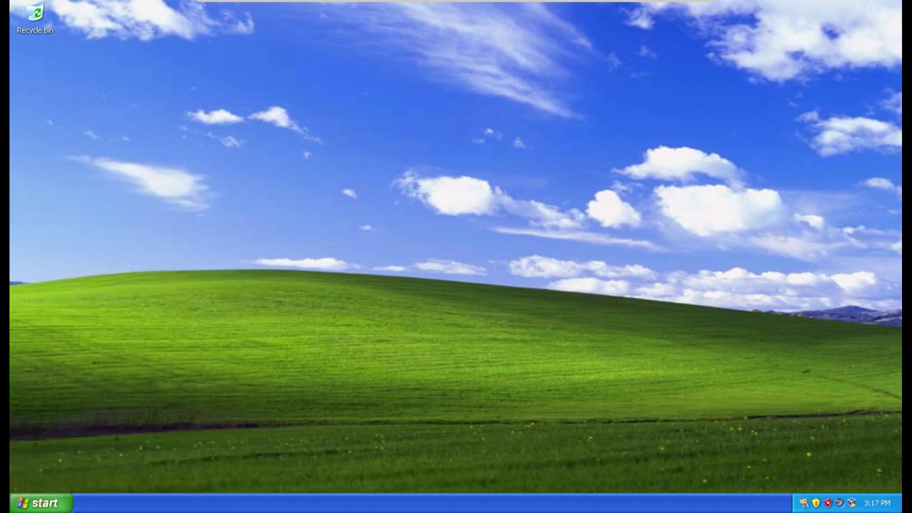
{"action": "key", "text": "super"}
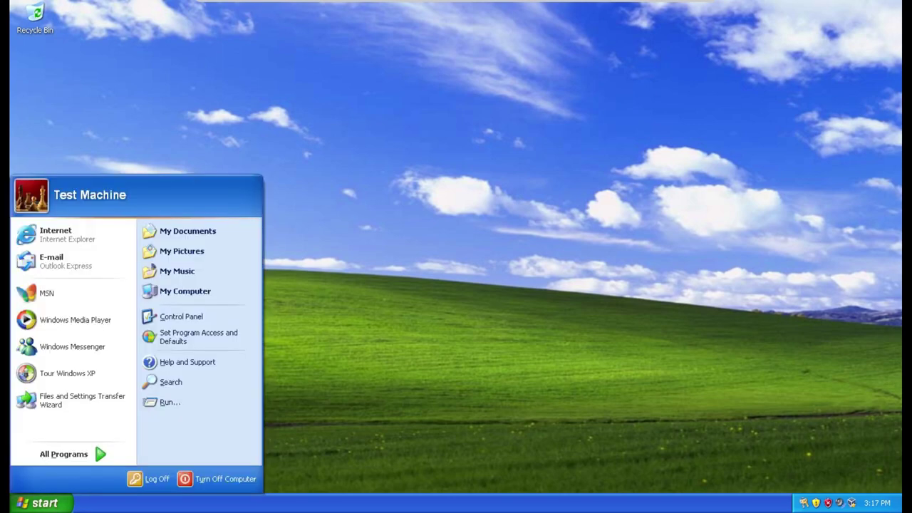
{"action": "key", "text": "super+r"}
{"action": "type", "text": "winv"}
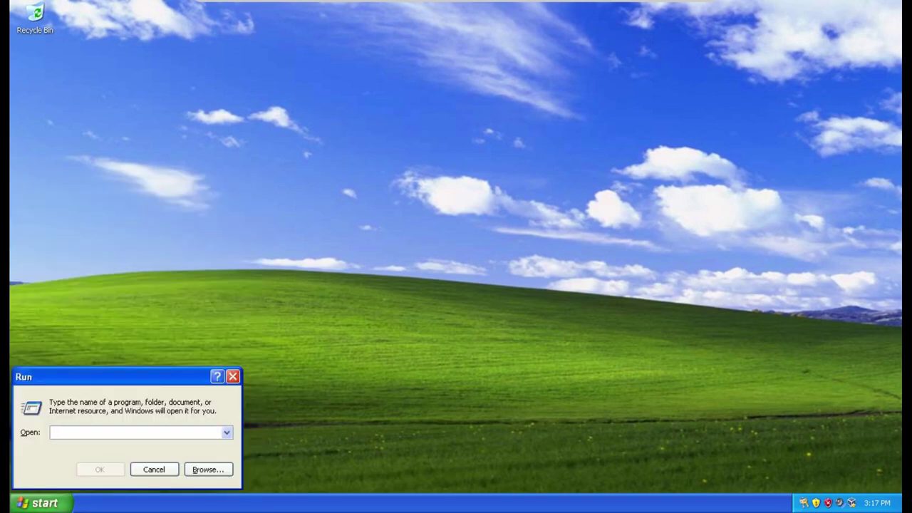
{"action": "type", "text": "er"}
{"action": "key", "text": "Return"}
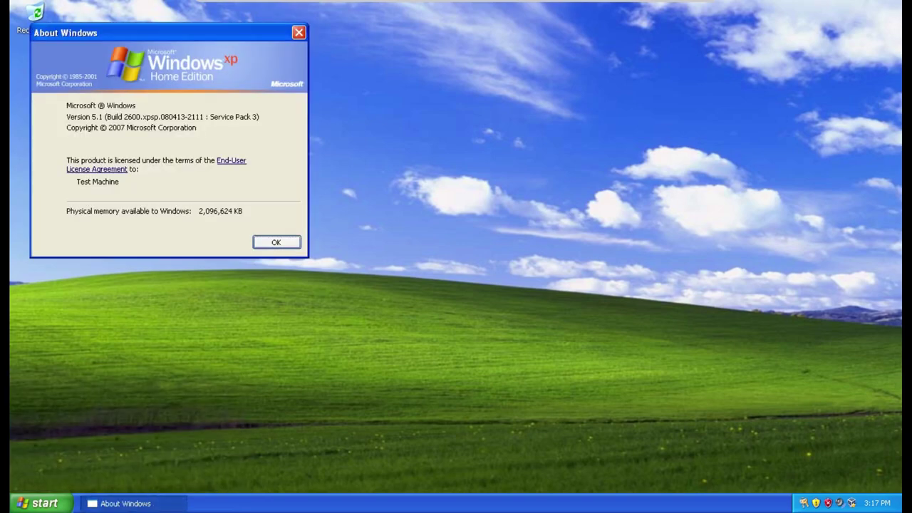
{"action": "left_click_drag", "start_coordinate": [65, 33], "coordinate": [360, 151]}
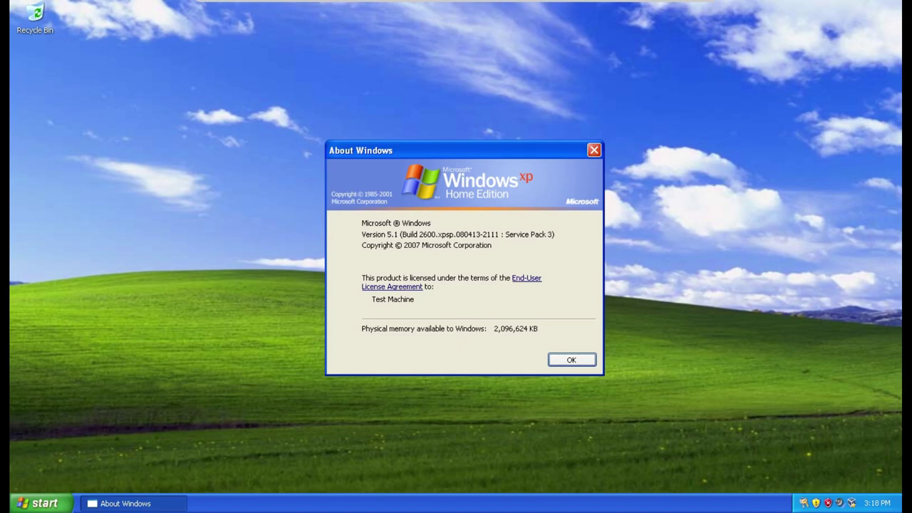
Step: Look at the Start menu with its list of all programs, and close the About Windows dialog
{"action": "left_click", "coordinate": [41, 503]}
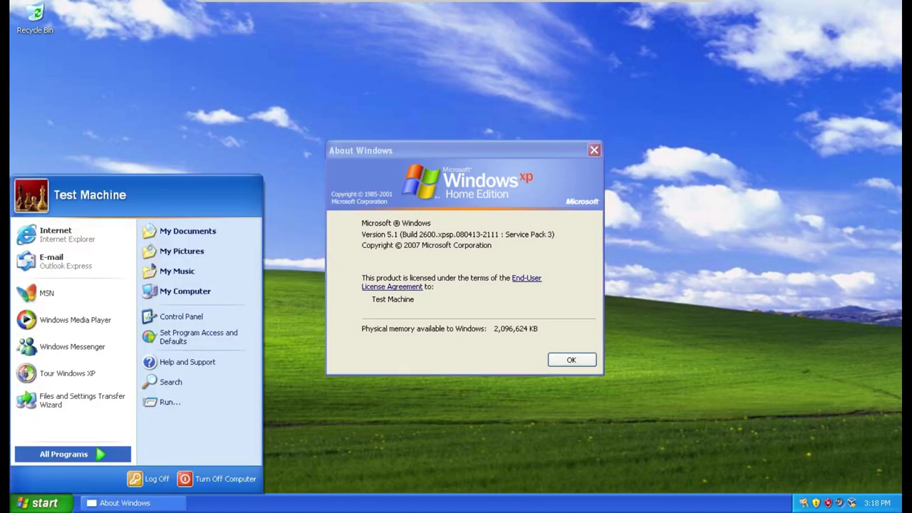
{"action": "left_click", "coordinate": [68, 454]}
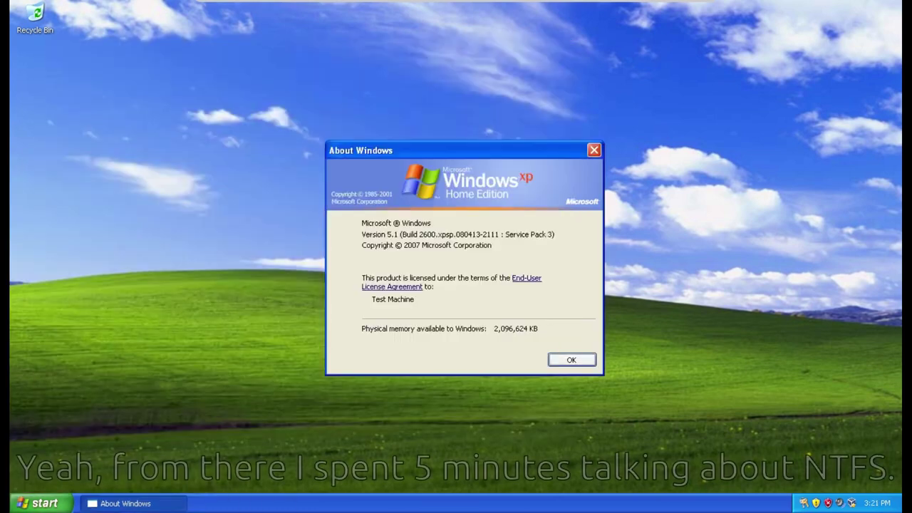
{"action": "key", "text": "Return"}
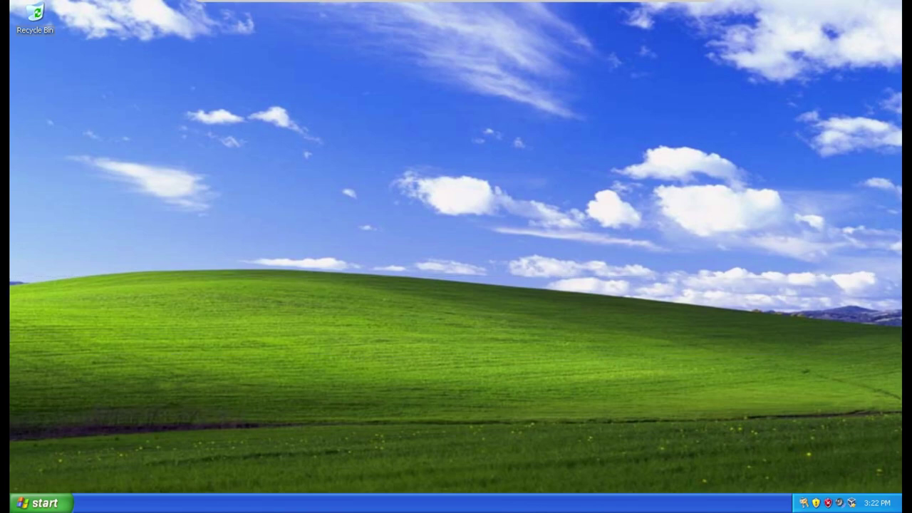
Step: Turn off the Windows XP virtual machine and return to the tier list in Inkscape
{"action": "key", "text": "super"}
{"action": "key", "text": "u"}
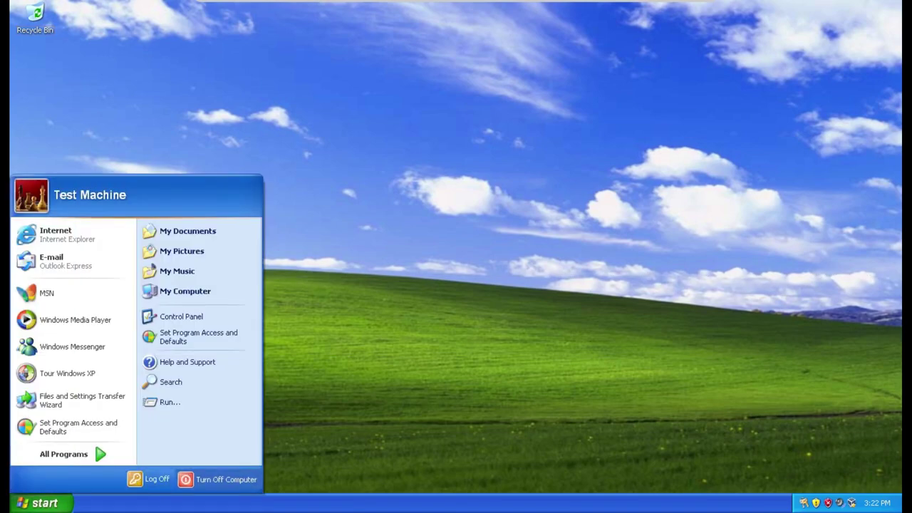
{"action": "key", "text": "Escape"}
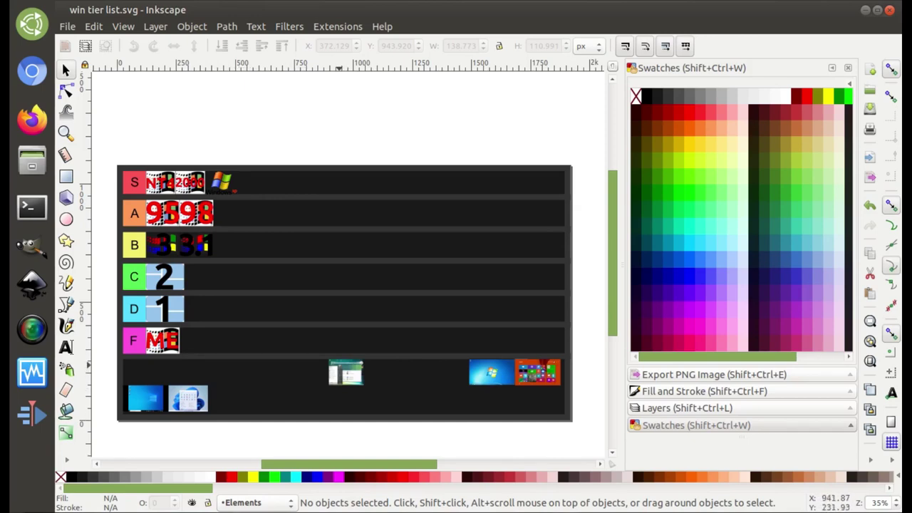
Step: Move the Windows Vista image from the unranked area to beside Windows 2 in the C tier, and save the document
{"action": "left_click_drag", "start_coordinate": [345, 372], "coordinate": [201, 278]}
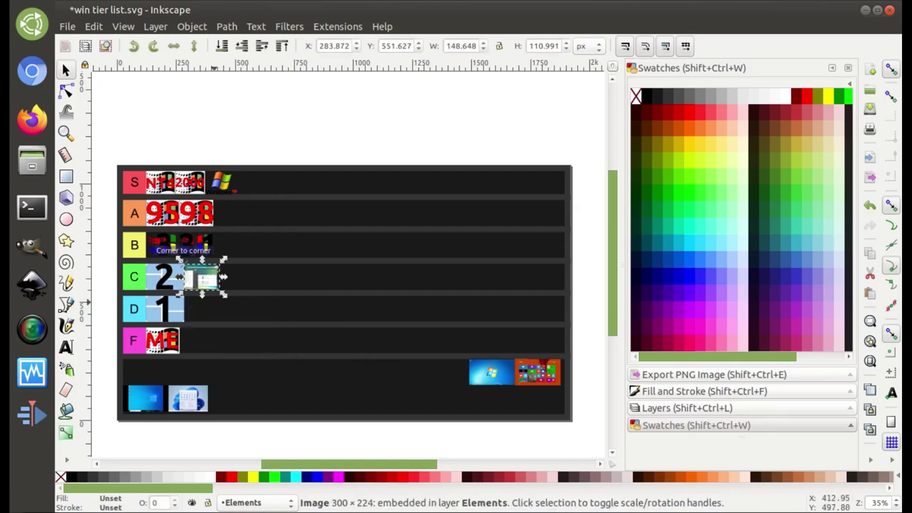
{"action": "key", "text": "Escape"}
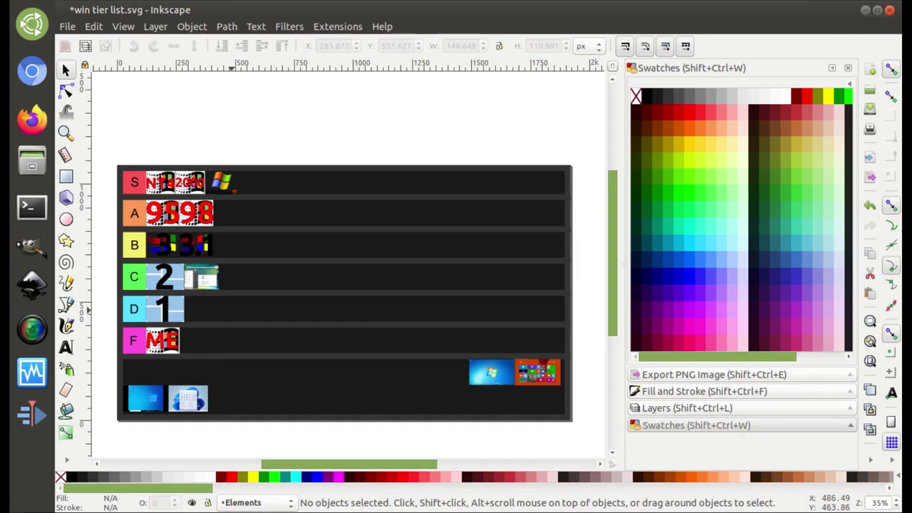
{"action": "key", "text": "ctrl+s"}
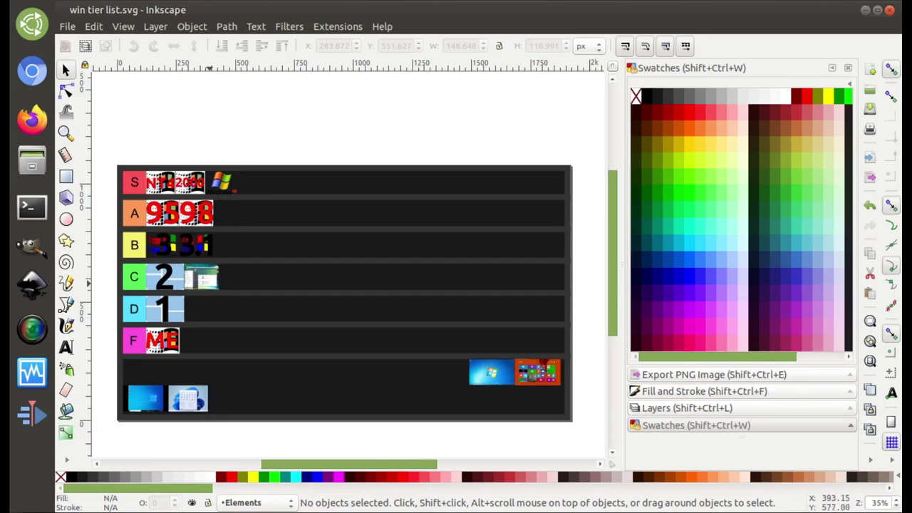
{"action": "mouse_move", "coordinate": [201, 278]}
{"action": "left_mouse_down"}
{"action": "mouse_move", "coordinate": [385, 305]}
{"action": "mouse_move", "coordinate": [407, 324]}
{"action": "mouse_move", "coordinate": [383, 341]}
{"action": "mouse_move", "coordinate": [247, 354]}
{"action": "mouse_move", "coordinate": [191, 335]}
{"action": "mouse_move", "coordinate": [214, 329]}
{"action": "mouse_move", "coordinate": [231, 304]}
{"action": "mouse_move", "coordinate": [210, 265]}
{"action": "mouse_move", "coordinate": [206, 273]}
{"action": "left_mouse_up"}
{"action": "left_click", "coordinate": [231, 352]}
{"action": "key", "text": "ctrl+s"}
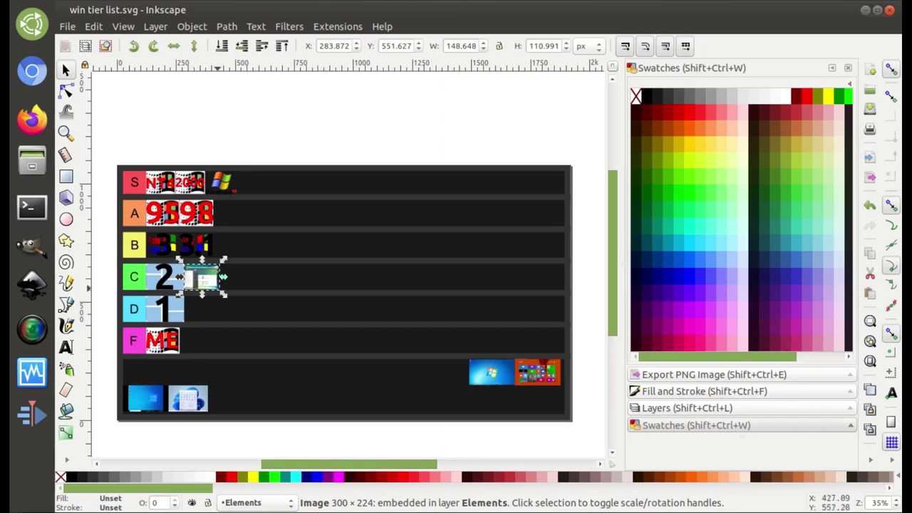
Step: Move the Windows Vista image down to the D tier directly beside Windows 1, and save the document
{"action": "left_click_drag", "start_coordinate": [203, 279], "coordinate": [205, 310]}
{"action": "key", "text": "Escape"}
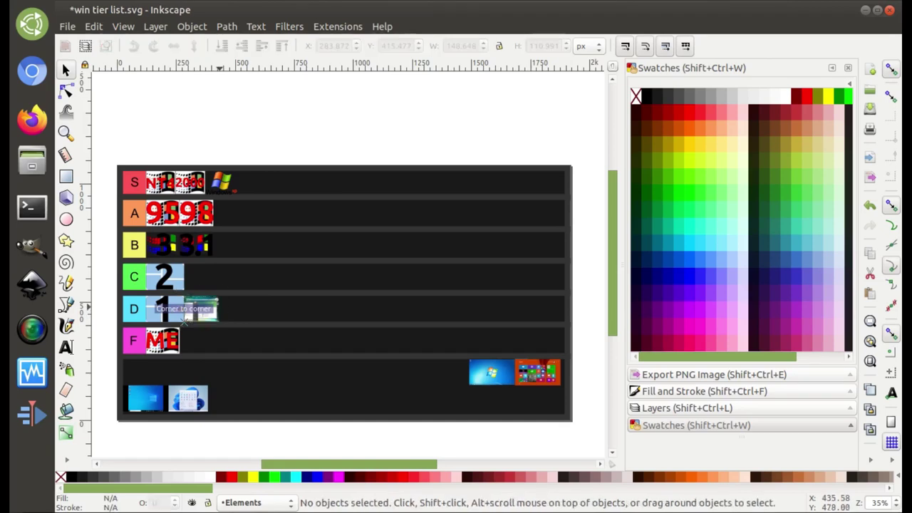
{"action": "key", "text": "ctrl+s"}
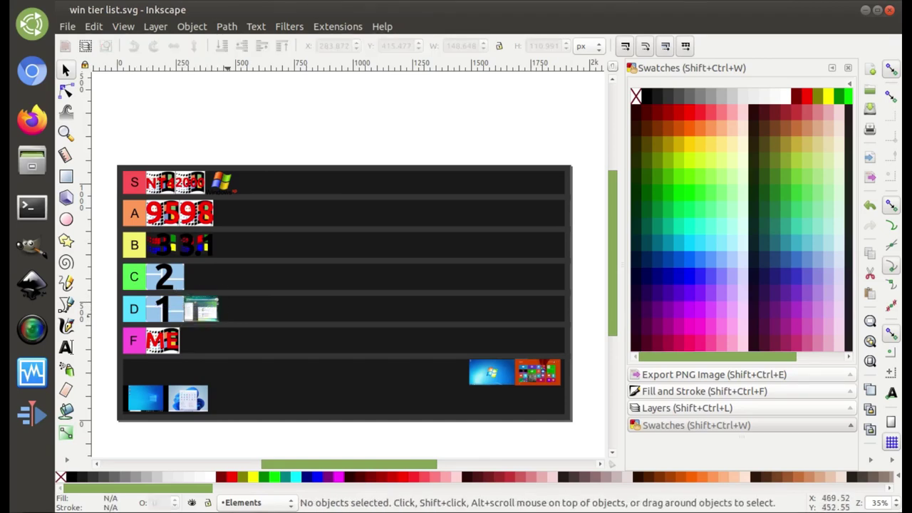
{"action": "mouse_move", "coordinate": [193, 309]}
{"action": "left_mouse_down"}
{"action": "mouse_move", "coordinate": [236, 317]}
{"action": "mouse_move", "coordinate": [196, 306]}
{"action": "left_mouse_up"}
{"action": "key", "text": "Escape"}
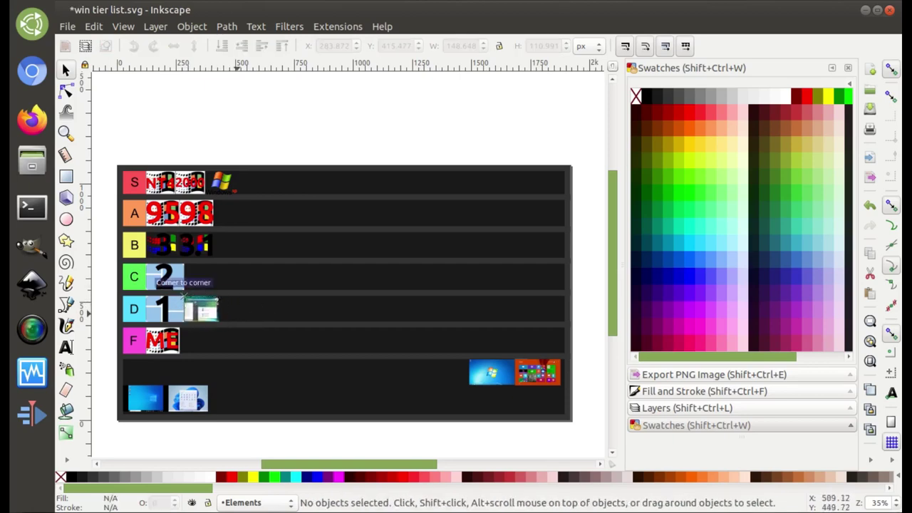
{"action": "key", "text": "ctrl+s"}
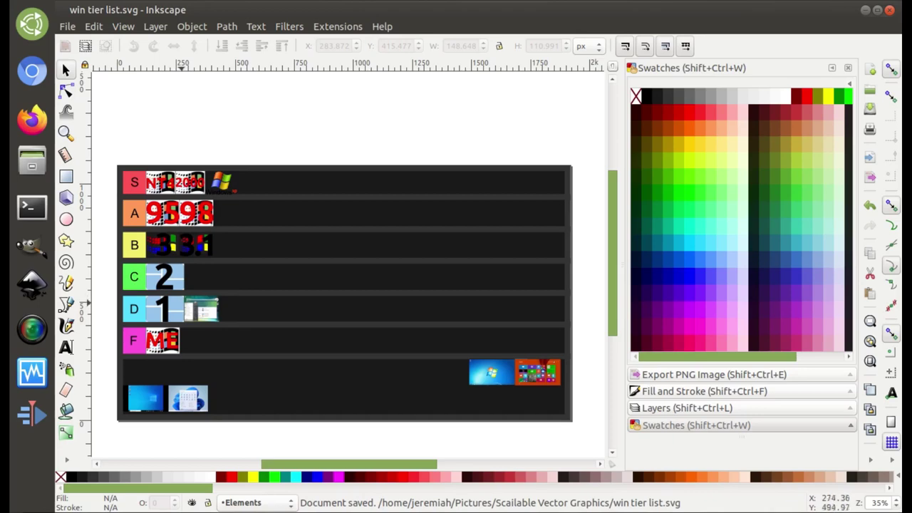
Step: Move the Windows 7 image from the unranked area to beside the XP logo in the S tier, and save the document
{"action": "mouse_move", "coordinate": [210, 307]}
{"action": "left_mouse_down"}
{"action": "mouse_move", "coordinate": [130, 305]}
{"action": "mouse_move", "coordinate": [214, 312]}
{"action": "mouse_move", "coordinate": [221, 321]}
{"action": "left_mouse_up"}
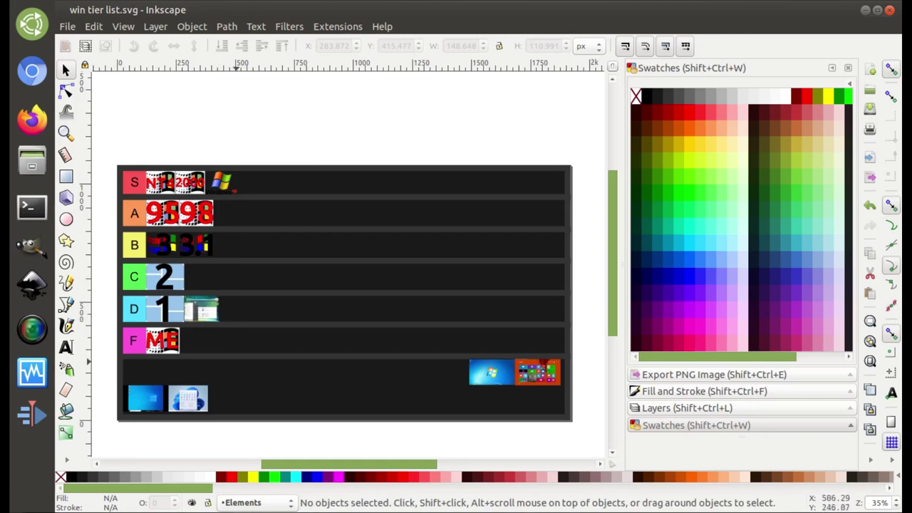
{"action": "left_click_drag", "start_coordinate": [238, 299], "coordinate": [246, 302]}
{"action": "left_click_drag", "start_coordinate": [499, 376], "coordinate": [276, 185]}
{"action": "key", "text": "Escape"}
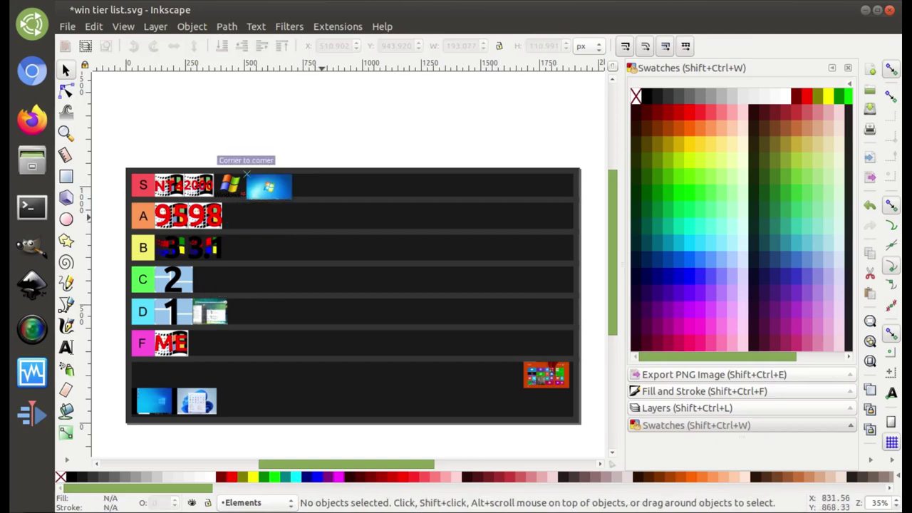
{"action": "key", "text": "ctrl+s"}
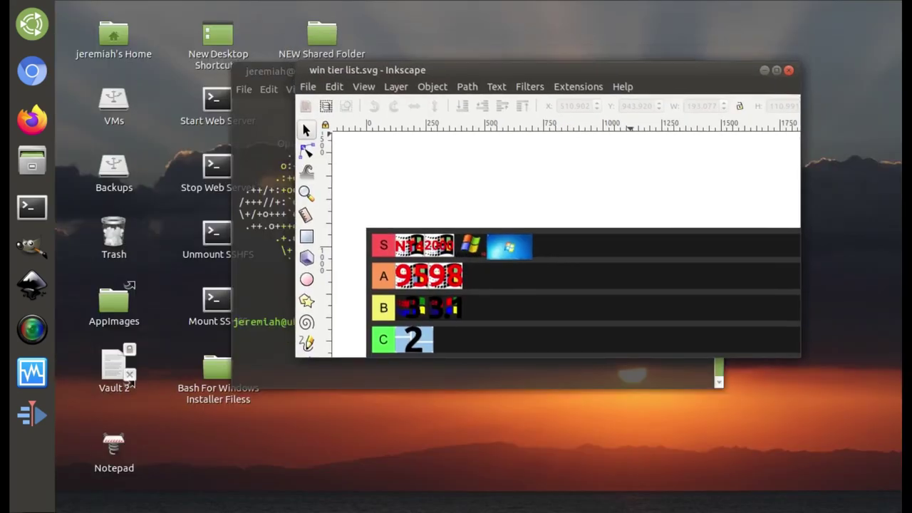
Step: View the system information in the terminal, and return to the tier list in Inkscape
{"action": "left_click", "coordinate": [32, 207]}
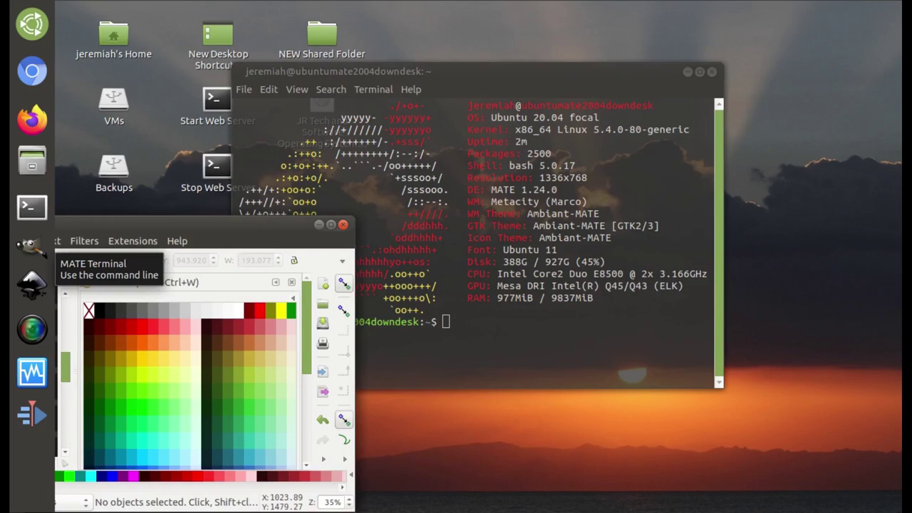
{"action": "left_click", "coordinate": [32, 285]}
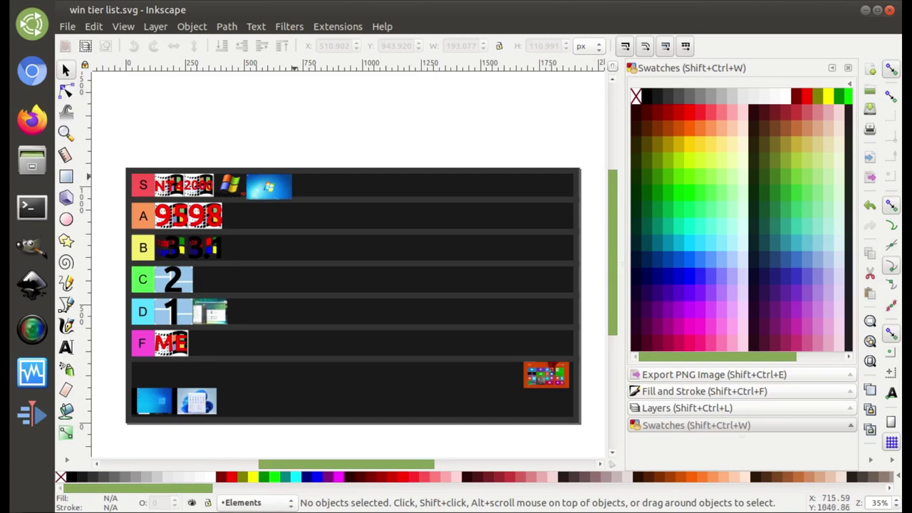
Step: Examine the Windows 7 image in the S tier up close, and return to the whole tier list
{"action": "key", "text": "super+Down"}
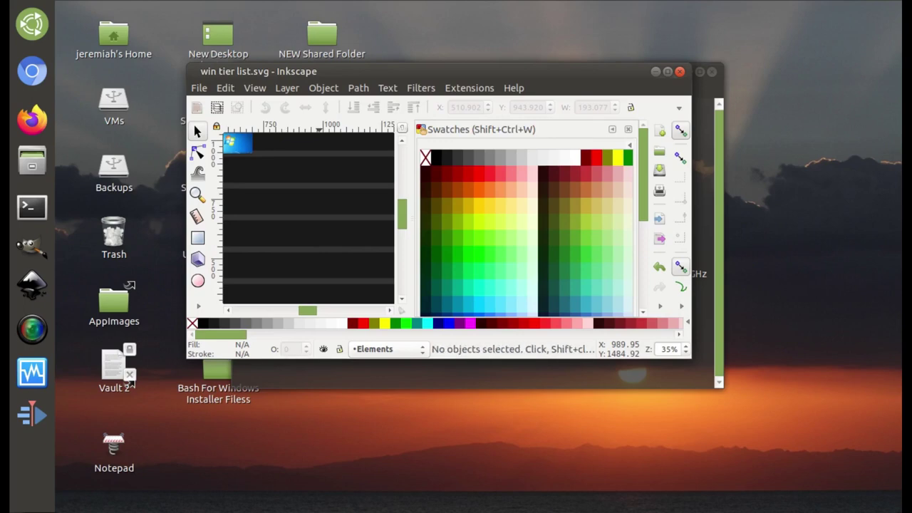
{"action": "key", "text": "super+Up"}
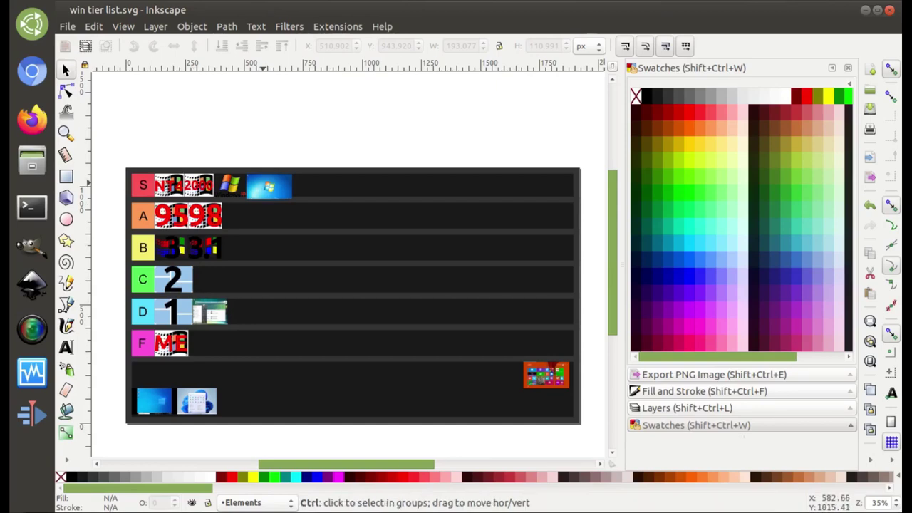
{"action": "scroll", "coordinate": [263, 184], "scroll_direction": "up", "scroll_amount": 5, "text": "ctrl"}
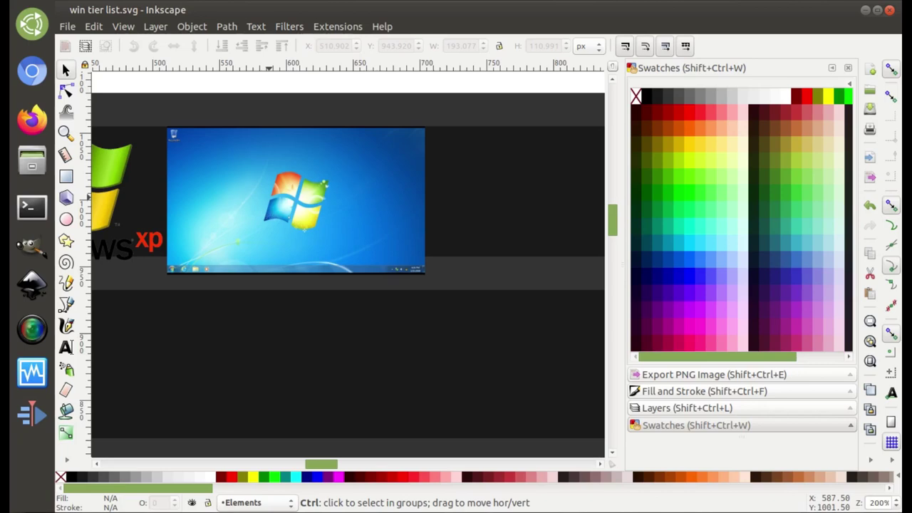
{"action": "scroll", "coordinate": [269, 184], "scroll_direction": "down", "scroll_amount": 5, "text": "ctrl"}
{"action": "scroll", "coordinate": [269, 184], "scroll_direction": "down", "scroll_amount": 2}
{"action": "scroll", "coordinate": [242, 214], "scroll_direction": "right", "scroll_amount": 2, "text": "shift"}
{"action": "scroll", "coordinate": [349, 264], "scroll_direction": "left", "scroll_amount": 1, "text": "shift"}
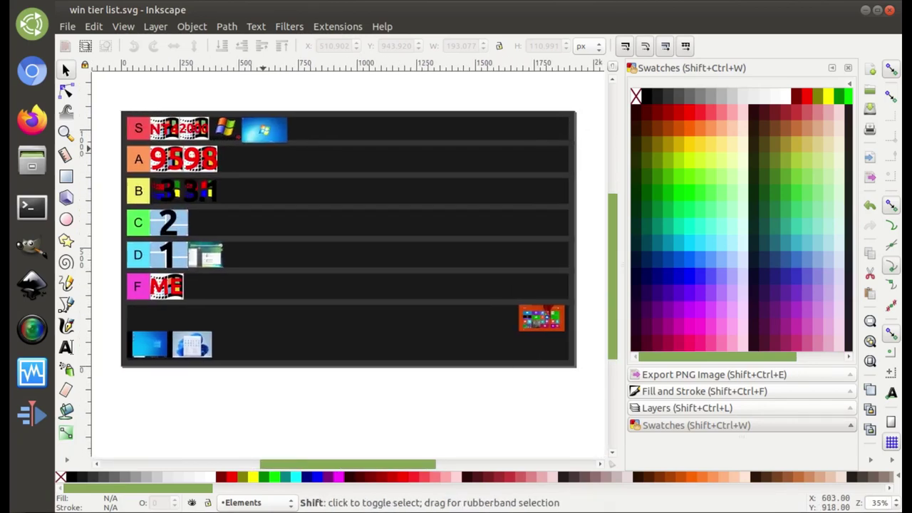
Step: Move the Windows 8 image from the unranked area to the F tier directly beside Windows ME, and save the document
{"action": "scroll", "coordinate": [349, 264], "scroll_direction": "up", "scroll_amount": 1}
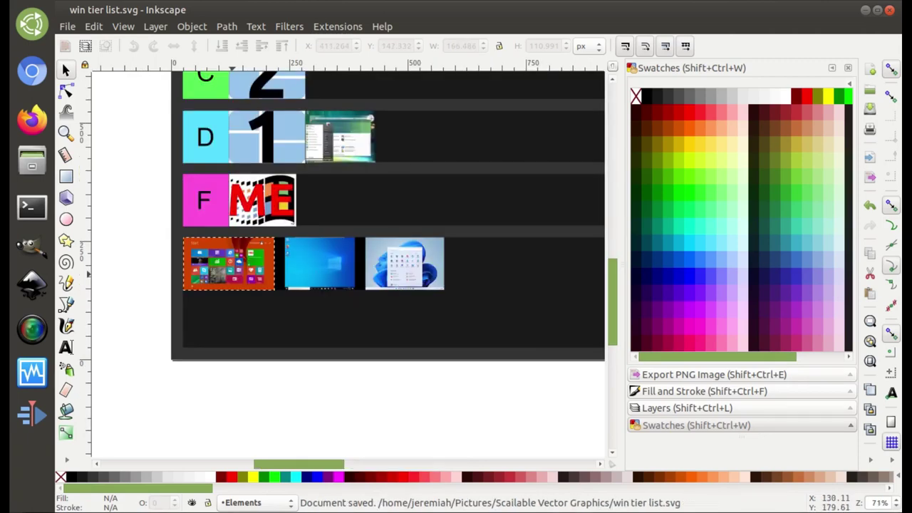
{"action": "left_click_drag", "start_coordinate": [229, 264], "coordinate": [342, 200]}
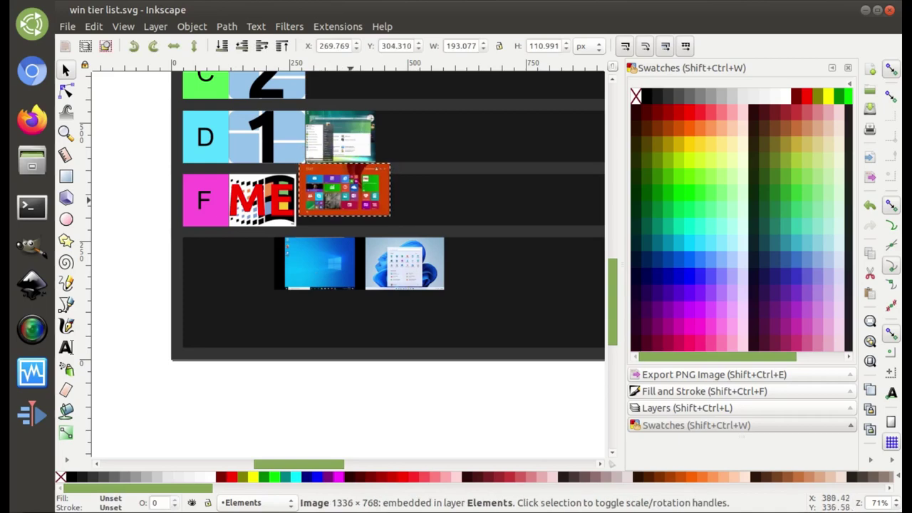
{"action": "key", "text": "Escape"}
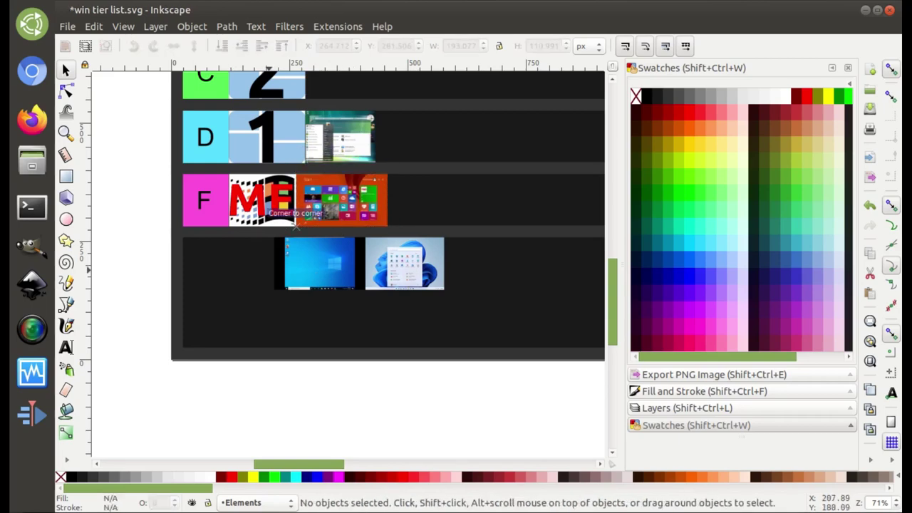
{"action": "key", "text": "ctrl+s"}
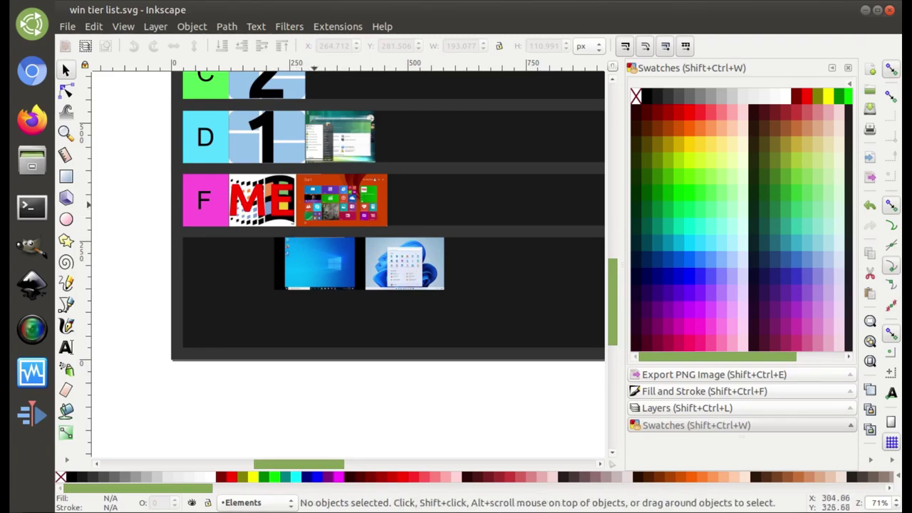
Step: Examine the Windows 8 Start screen image in the F tier up close
{"action": "scroll", "coordinate": [388, 242], "scroll_direction": "down", "scroll_amount": 2}
{"action": "scroll", "coordinate": [387, 242], "scroll_direction": "up", "scroll_amount": 4}
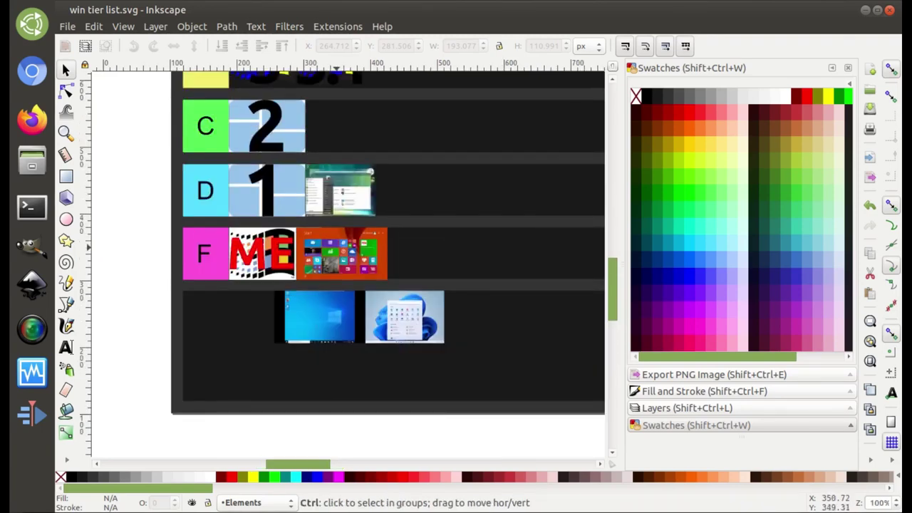
{"action": "scroll", "coordinate": [336, 249], "scroll_direction": "up", "scroll_amount": 4, "text": "ctrl"}
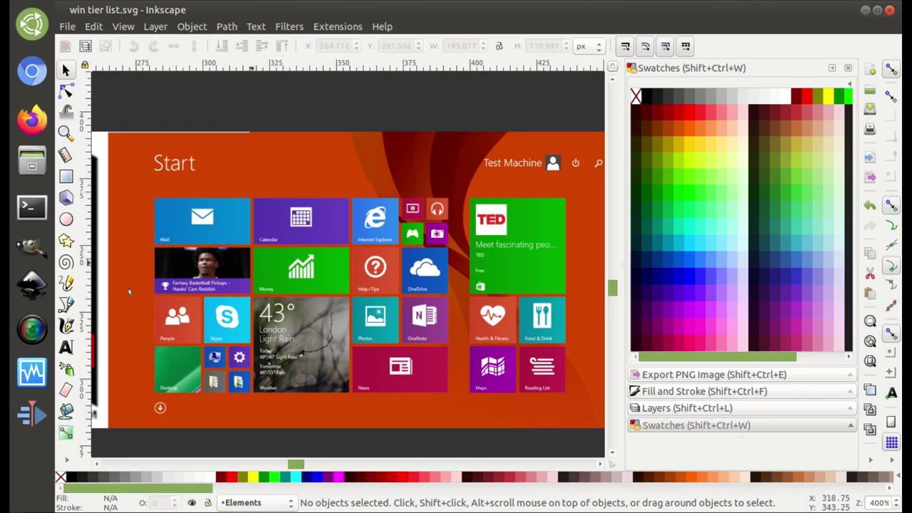
{"action": "scroll", "coordinate": [214, 275], "scroll_direction": "down", "scroll_amount": 5, "text": "ctrl"}
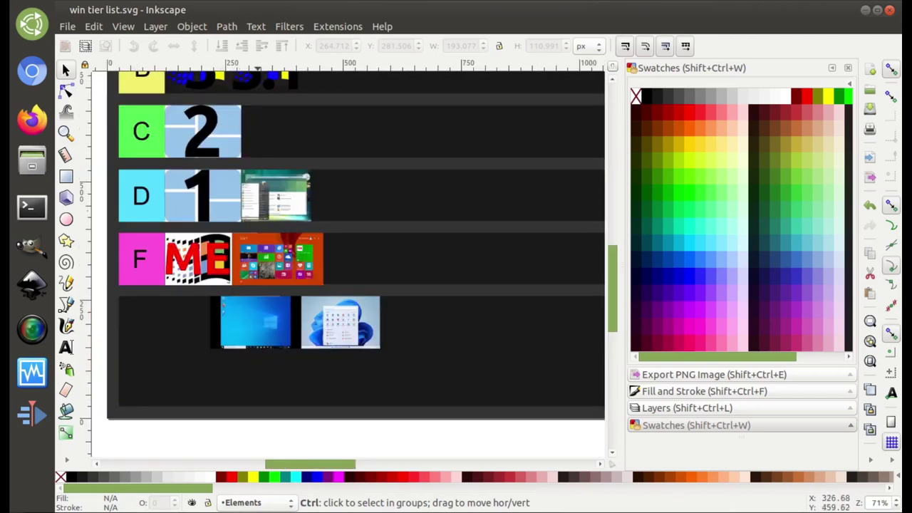
{"action": "scroll", "coordinate": [260, 274], "scroll_direction": "down", "scroll_amount": 2, "text": "ctrl"}
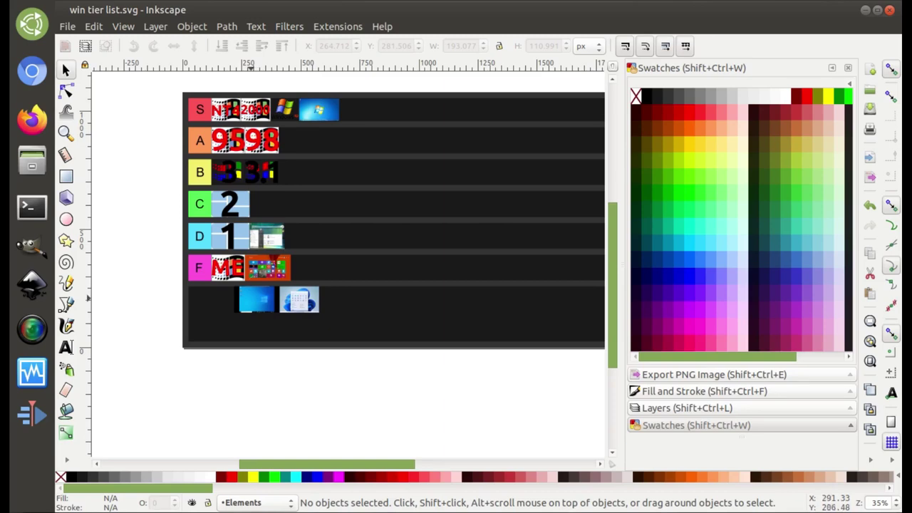
Step: Move the Windows 10 image to the other side of the Windows 11 image within the unranked area, and save the document
{"action": "left_click_drag", "start_coordinate": [260, 299], "coordinate": [321, 196]}
{"action": "left_click_drag", "start_coordinate": [378, 203], "coordinate": [342, 301]}
{"action": "key", "text": "Escape"}
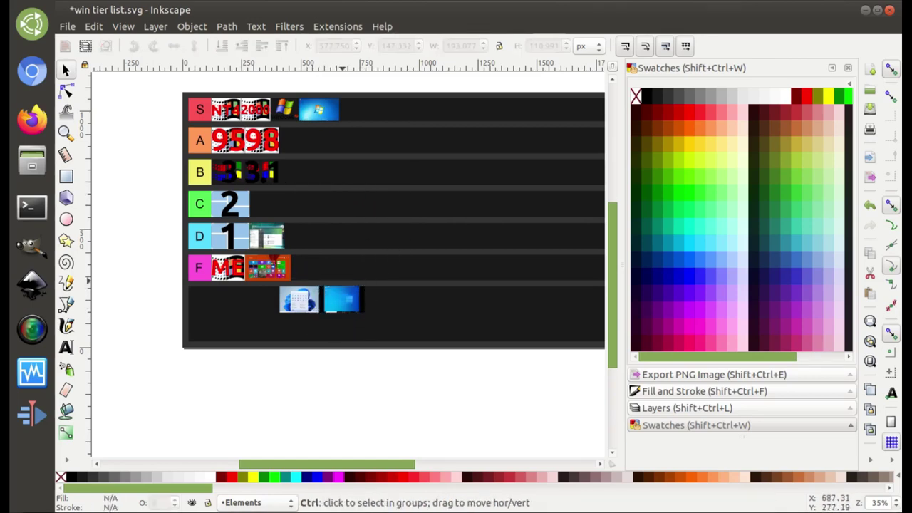
{"action": "scroll", "coordinate": [346, 300], "scroll_direction": "up", "scroll_amount": 4, "text": "ctrl"}
{"action": "scroll", "coordinate": [307, 311], "scroll_direction": "up", "scroll_amount": 4, "text": "ctrl"}
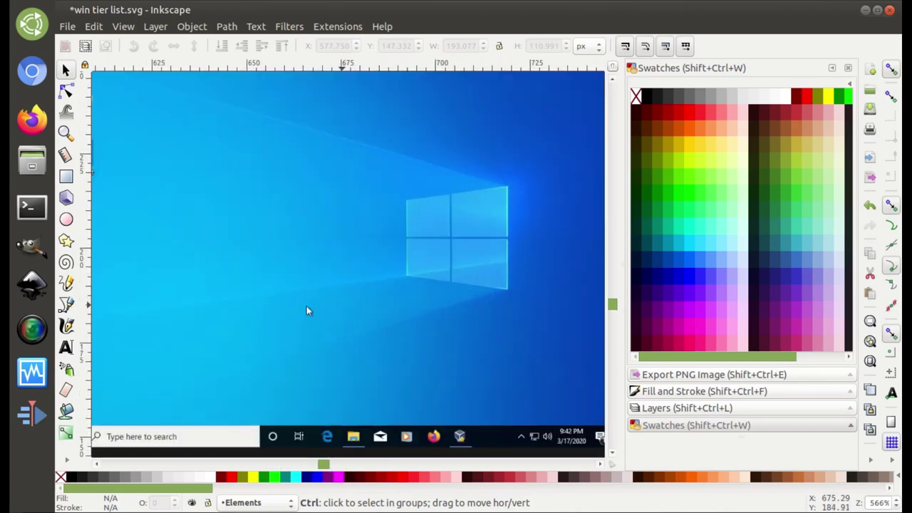
{"action": "scroll", "coordinate": [306, 311], "scroll_direction": "down", "scroll_amount": 1, "text": "ctrl"}
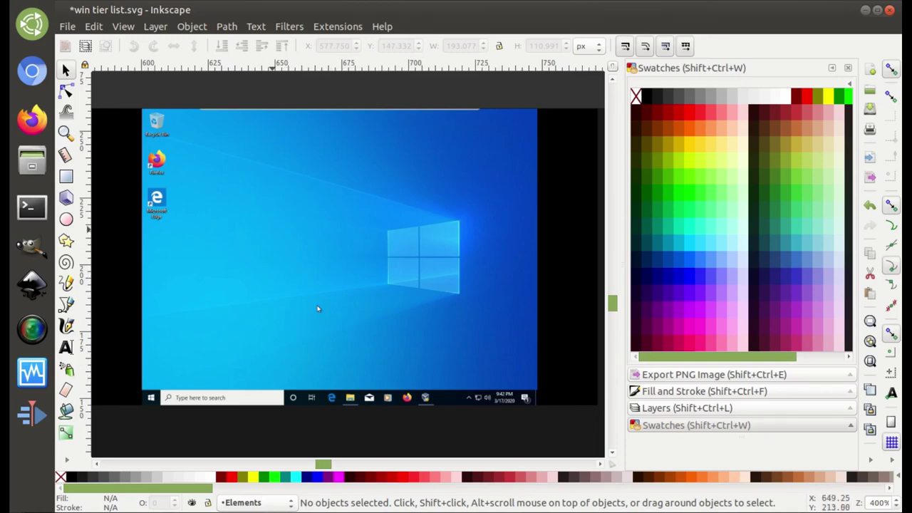
{"action": "key", "text": "ctrl+s"}
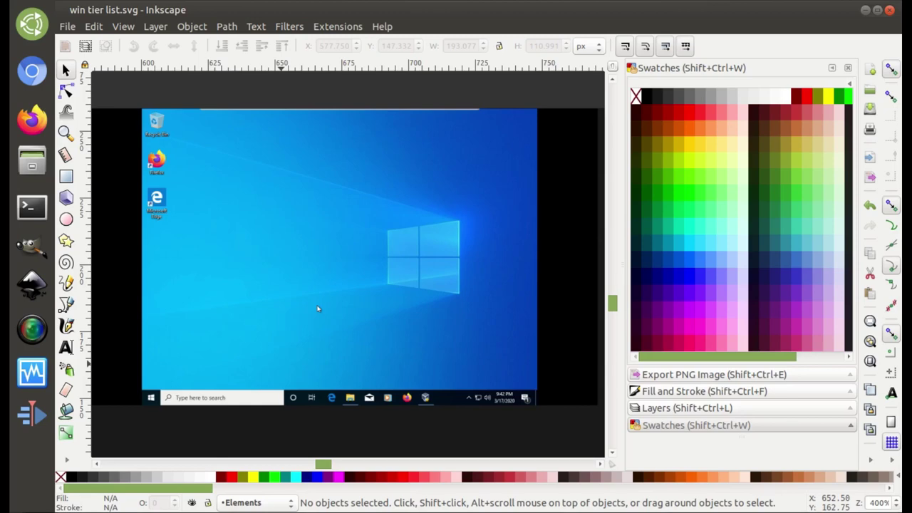
Step: Compare the Windows 10 and Windows 11 images in the unranked area up close, and return to the whole tier list
{"action": "scroll", "coordinate": [318, 309], "scroll_direction": "down", "scroll_amount": 3, "text": "ctrl"}
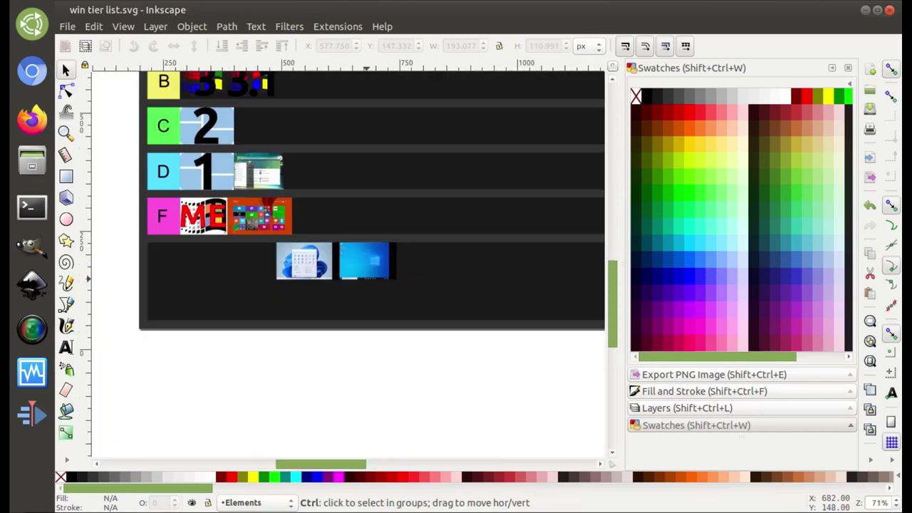
{"action": "scroll", "coordinate": [302, 151], "scroll_direction": "up", "scroll_amount": 4, "text": "ctrl"}
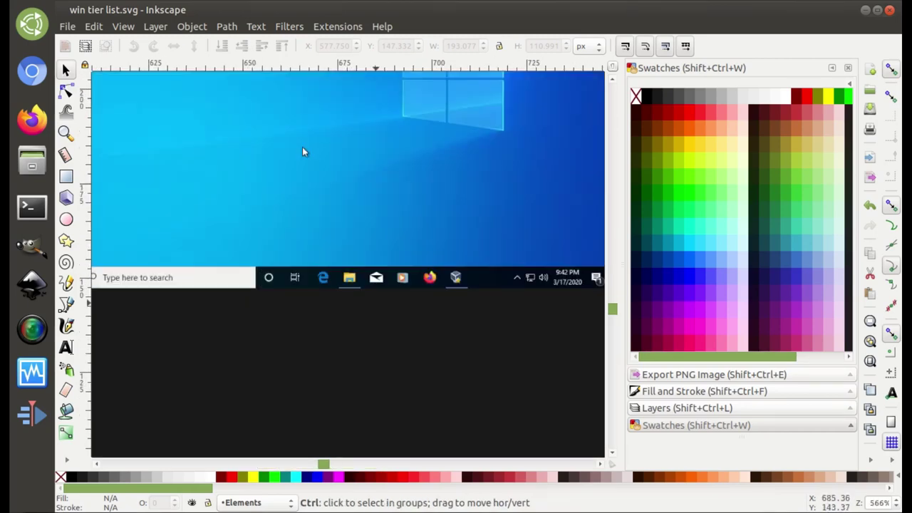
{"action": "scroll", "coordinate": [302, 151], "scroll_direction": "down", "scroll_amount": 2, "text": "ctrl"}
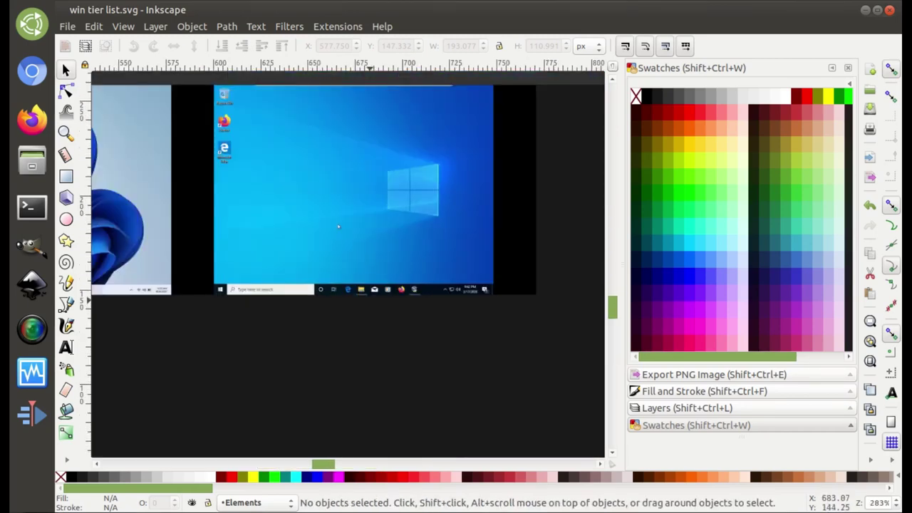
{"action": "scroll", "coordinate": [374, 285], "scroll_direction": "up", "scroll_amount": 3}
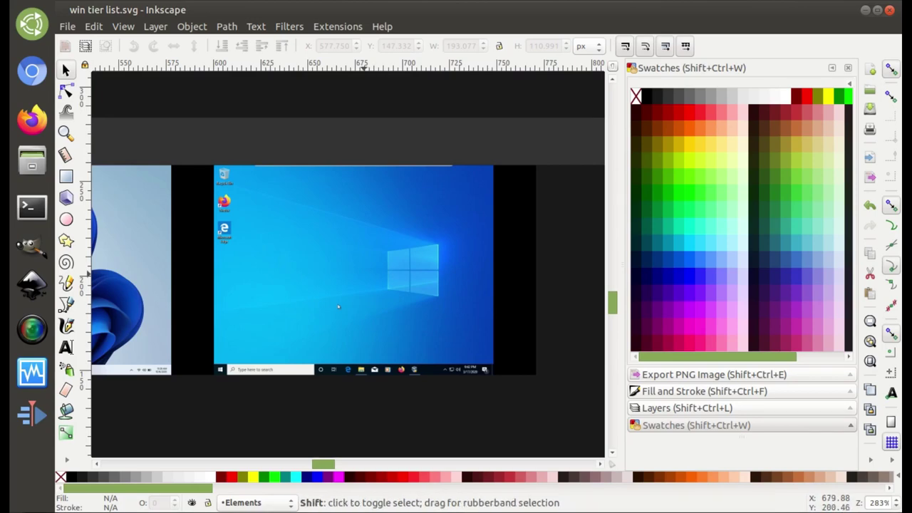
{"action": "scroll", "coordinate": [339, 306], "scroll_direction": "left", "scroll_amount": 10}
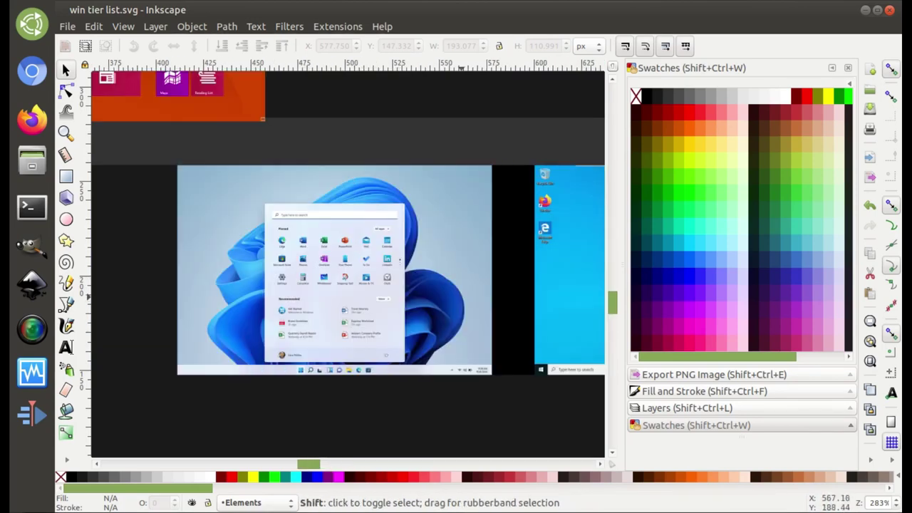
{"action": "scroll", "coordinate": [499, 306], "scroll_direction": "right", "scroll_amount": 5}
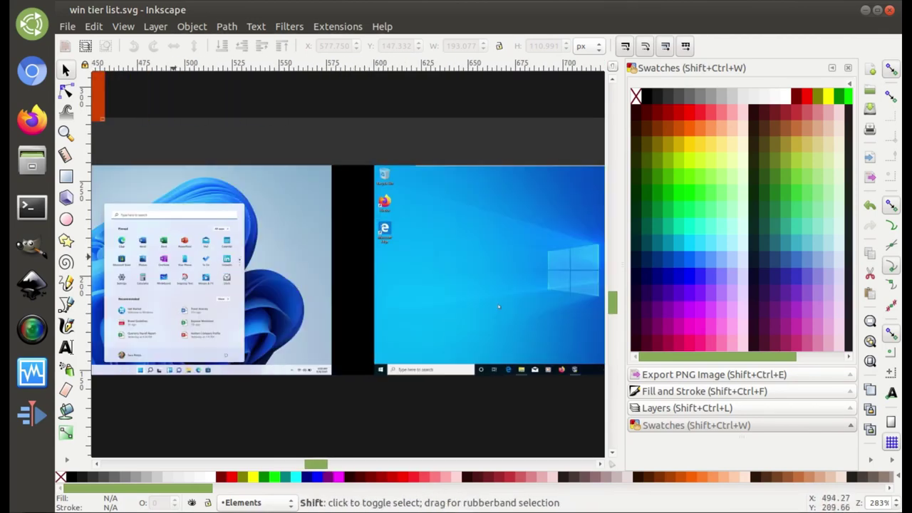
{"action": "scroll", "coordinate": [348, 263], "scroll_direction": "right", "scroll_amount": 5}
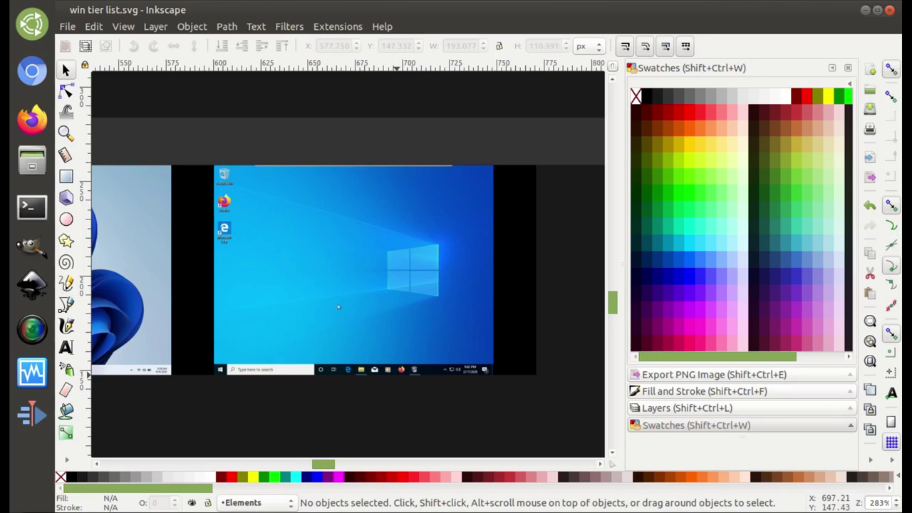
{"action": "key", "text": "5"}
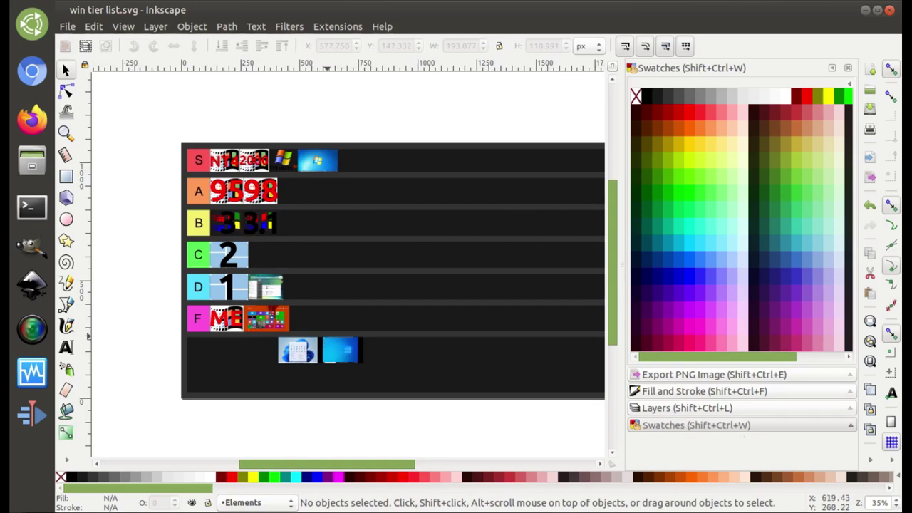
Step: Move the Windows 10 image from the unranked area to the C tier directly beside Windows 2, and save the document
{"action": "left_click_drag", "start_coordinate": [351, 349], "coordinate": [358, 275]}
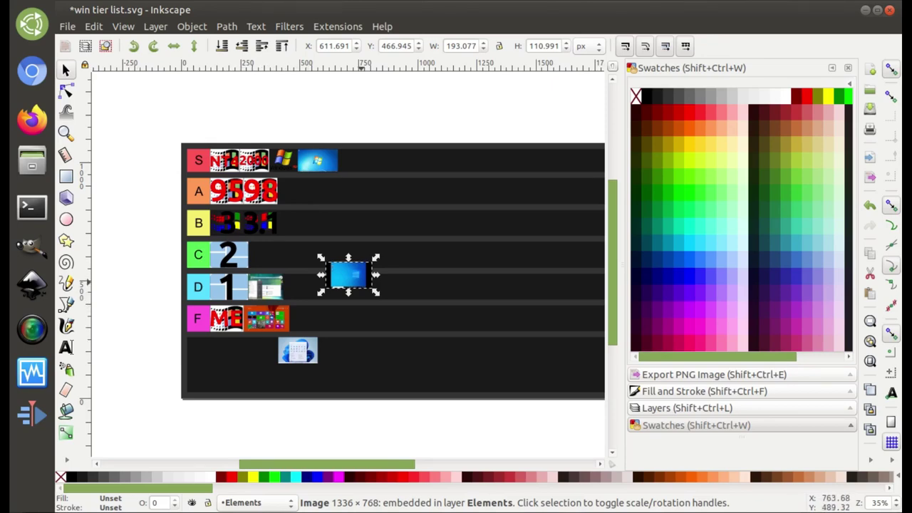
{"action": "left_click_drag", "start_coordinate": [368, 278], "coordinate": [345, 283]}
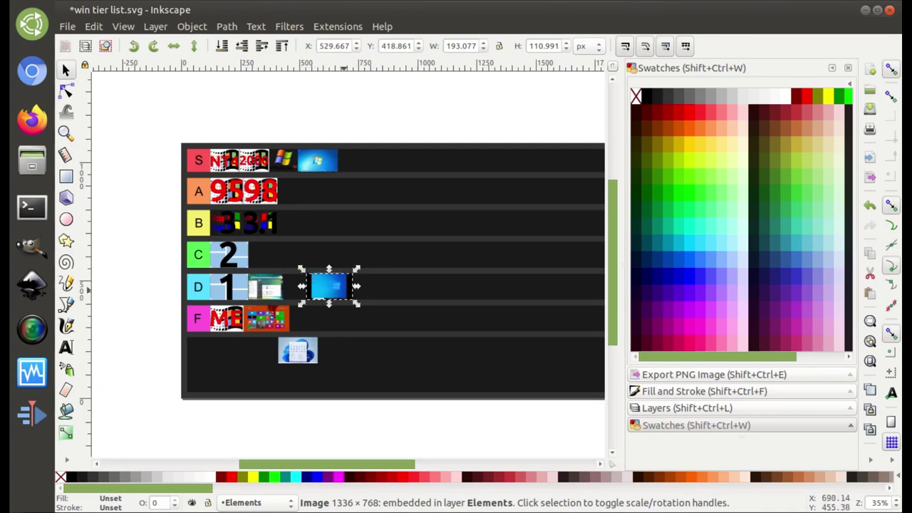
{"action": "left_click_drag", "start_coordinate": [335, 286], "coordinate": [276, 255]}
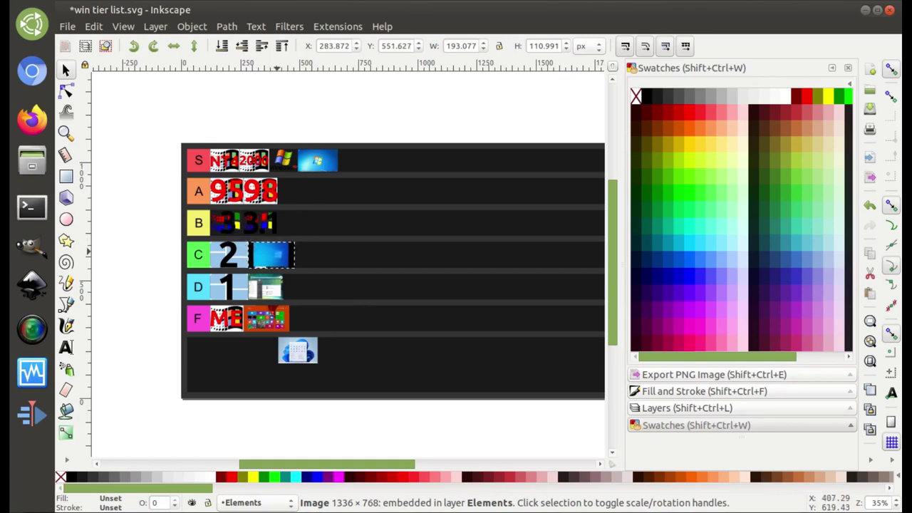
{"action": "mouse_move", "coordinate": [277, 254]}
{"action": "left_mouse_down"}
{"action": "mouse_move", "coordinate": [344, 272]}
{"action": "mouse_move", "coordinate": [276, 257]}
{"action": "left_mouse_up"}
{"action": "key", "text": "Escape"}
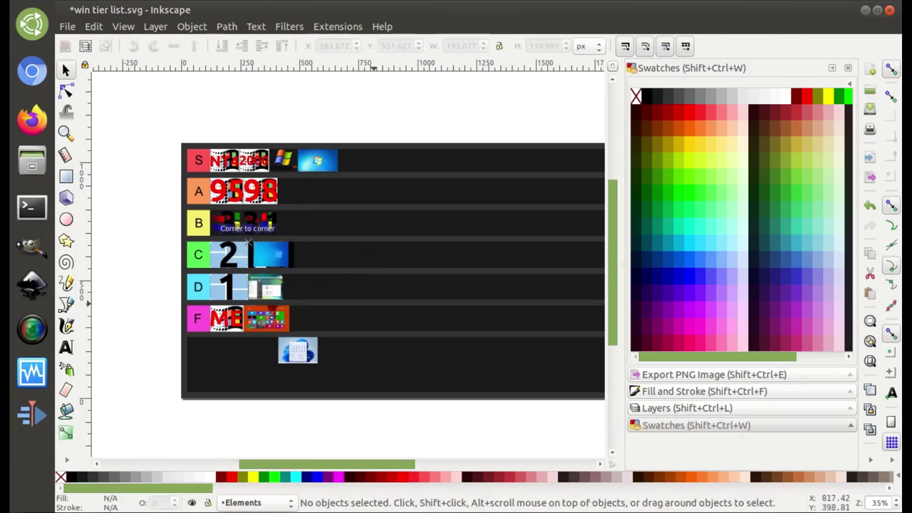
{"action": "key", "text": "ctrl+s"}
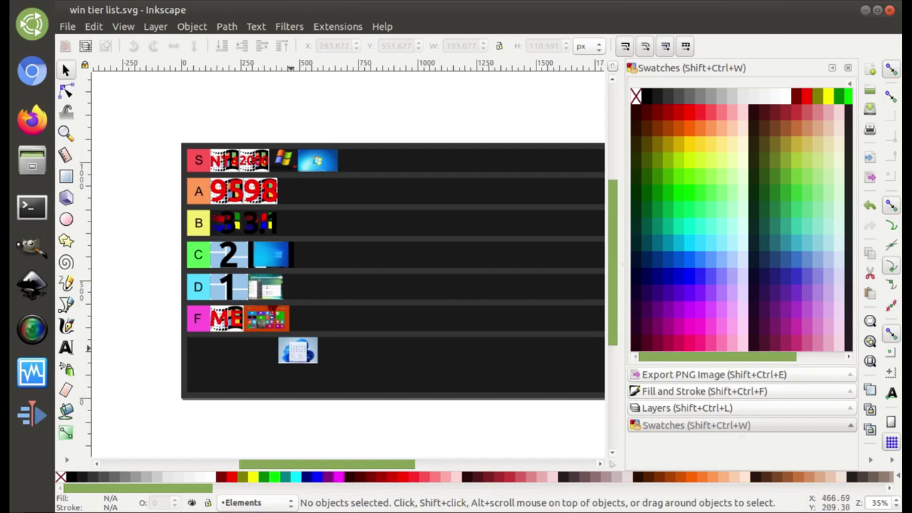
Step: Move the Windows 11 image from the unranked area to the C tier directly beside the Windows 10 image
{"action": "mouse_move", "coordinate": [298, 350]}
{"action": "left_mouse_down"}
{"action": "mouse_move", "coordinate": [350, 352]}
{"action": "mouse_move", "coordinate": [301, 365]}
{"action": "left_mouse_up"}
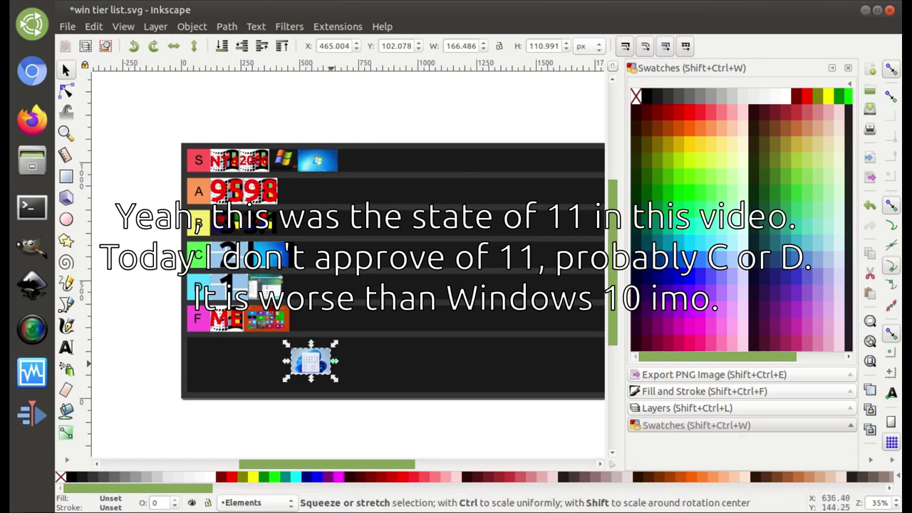
{"action": "left_click_drag", "start_coordinate": [323, 354], "coordinate": [343, 357]}
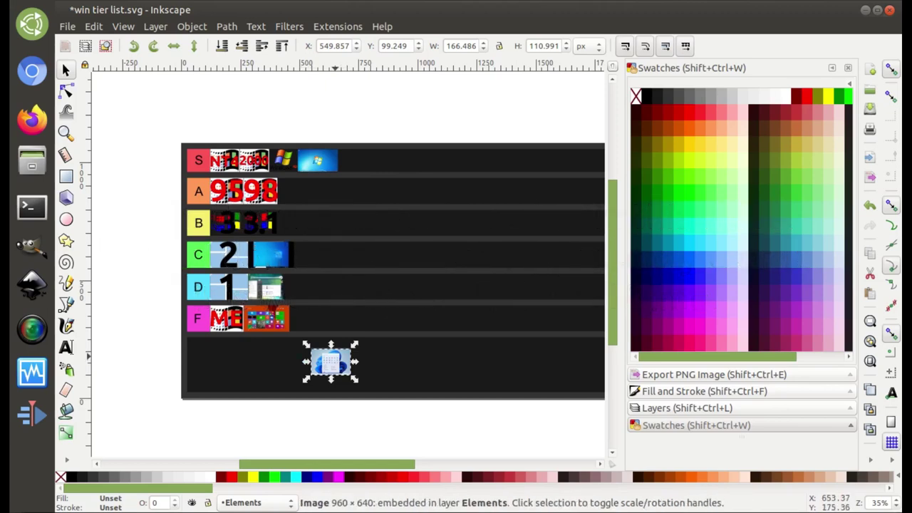
{"action": "scroll", "coordinate": [324, 359], "scroll_direction": "up", "scroll_amount": 5, "text": "ctrl"}
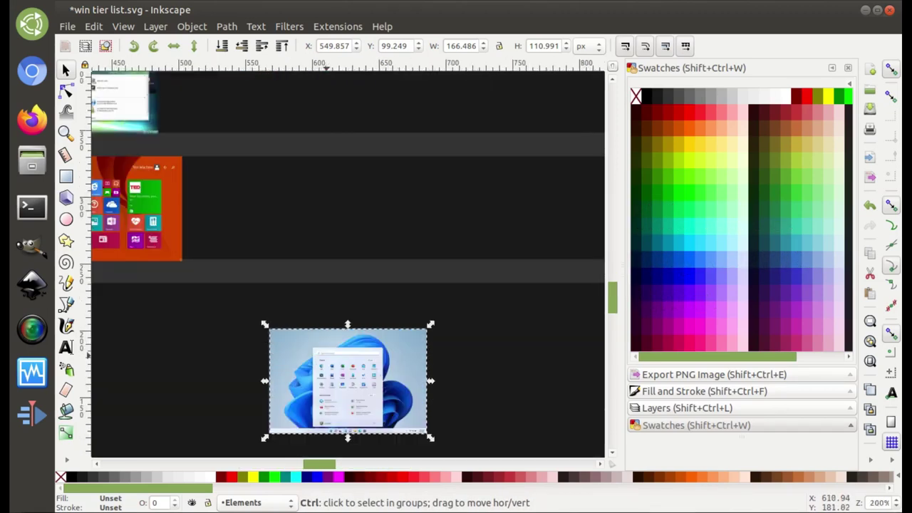
{"action": "scroll", "coordinate": [328, 362], "scroll_direction": "down", "scroll_amount": 6, "text": "ctrl"}
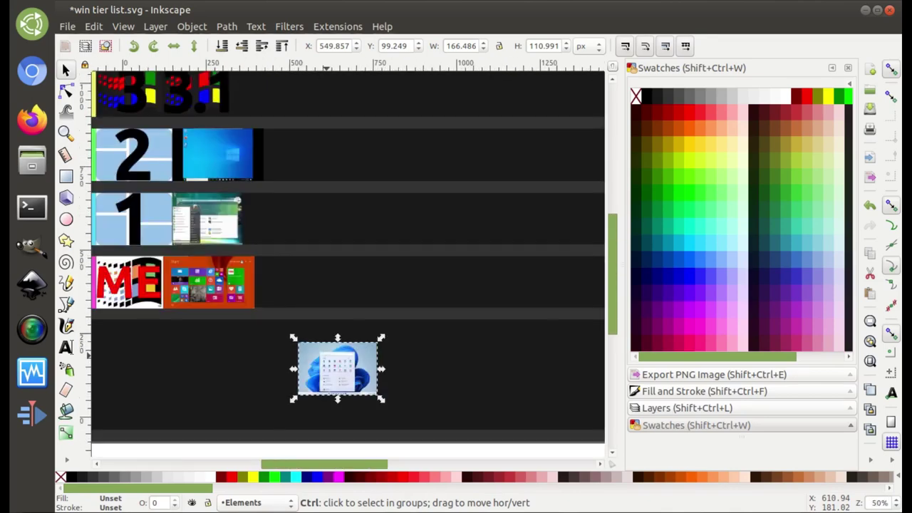
{"action": "scroll", "coordinate": [330, 362], "scroll_direction": "up", "scroll_amount": 1, "text": "ctrl"}
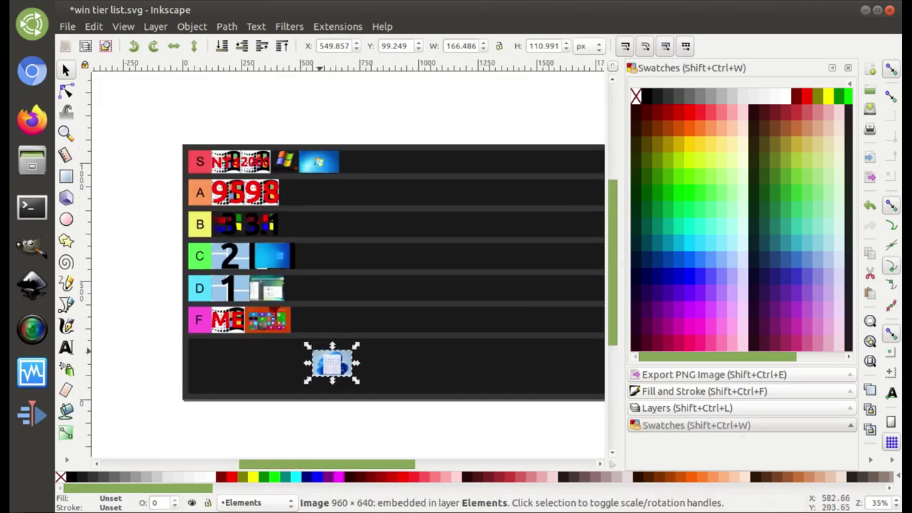
{"action": "left_click_drag", "start_coordinate": [330, 362], "coordinate": [312, 256]}
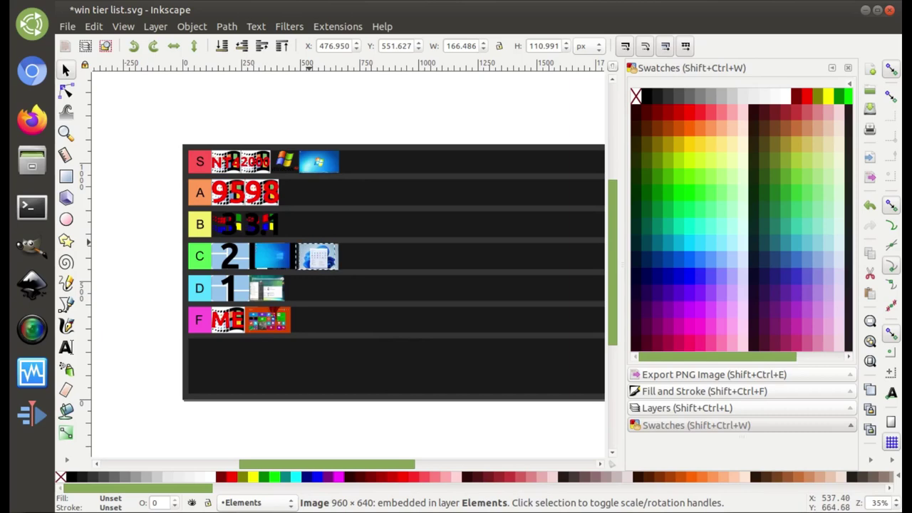
Step: Move the Windows 11 image from the C tier to the B tier directly beside Windows 3.1, and save the document
{"action": "mouse_move", "coordinate": [316, 243]}
{"action": "left_mouse_down"}
{"action": "mouse_move", "coordinate": [324, 265]}
{"action": "mouse_move", "coordinate": [374, 275]}
{"action": "mouse_move", "coordinate": [349, 234]}
{"action": "mouse_move", "coordinate": [334, 242]}
{"action": "mouse_move", "coordinate": [330, 282]}
{"action": "mouse_move", "coordinate": [305, 271]}
{"action": "mouse_move", "coordinate": [317, 257]}
{"action": "mouse_move", "coordinate": [342, 277]}
{"action": "mouse_move", "coordinate": [304, 246]}
{"action": "mouse_move", "coordinate": [314, 307]}
{"action": "mouse_move", "coordinate": [317, 236]}
{"action": "mouse_move", "coordinate": [318, 253]}
{"action": "mouse_move", "coordinate": [306, 244]}
{"action": "left_mouse_up"}
{"action": "key", "text": "ctrl+z"}
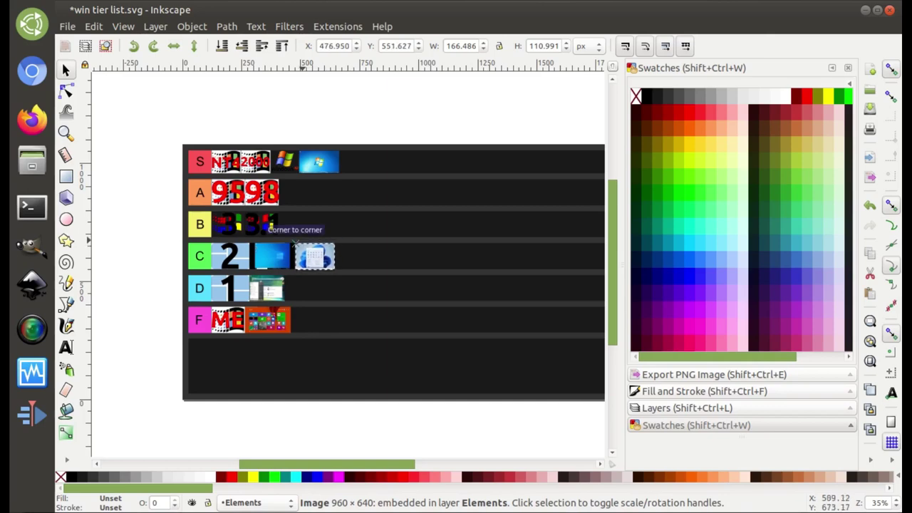
{"action": "left_click_drag", "start_coordinate": [306, 244], "coordinate": [419, 281]}
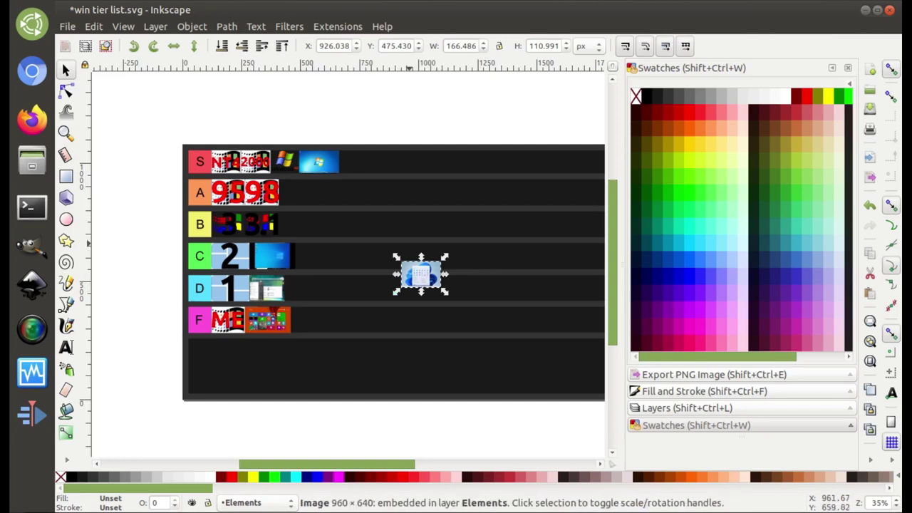
{"action": "left_click_drag", "start_coordinate": [420, 275], "coordinate": [357, 229]}
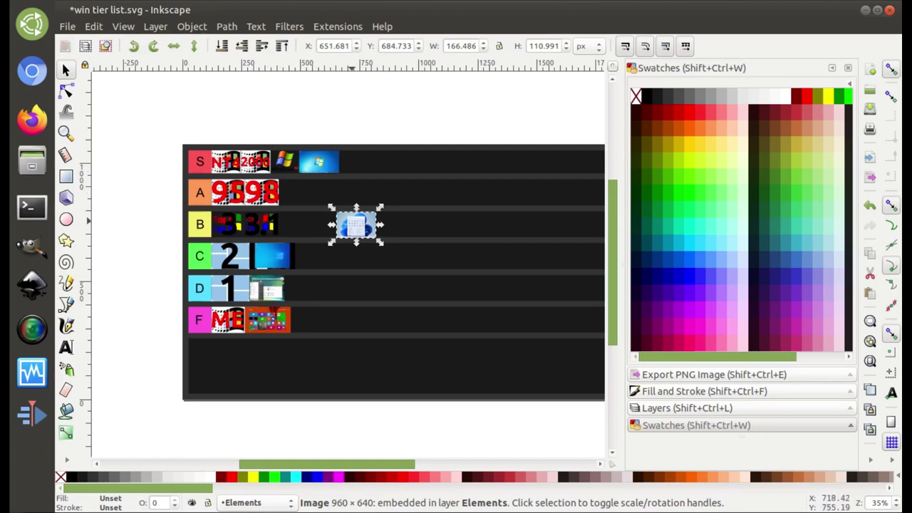
{"action": "left_click_drag", "start_coordinate": [352, 214], "coordinate": [368, 269]}
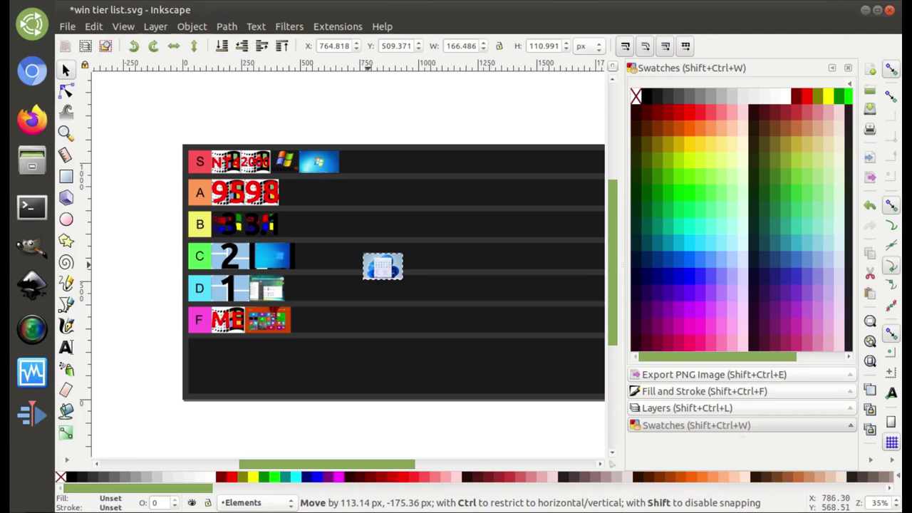
{"action": "left_click_drag", "start_coordinate": [368, 269], "coordinate": [284, 227]}
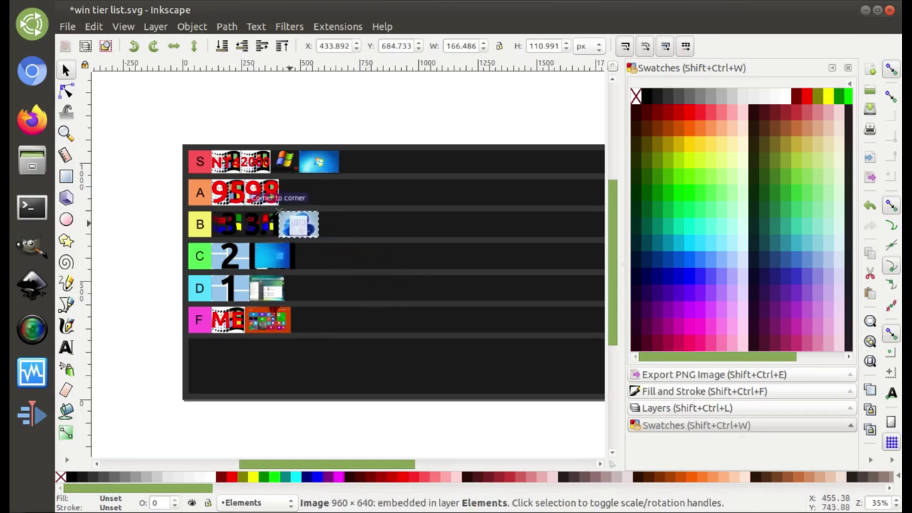
{"action": "key", "text": "Escape"}
{"action": "key", "text": "ctrl+s"}
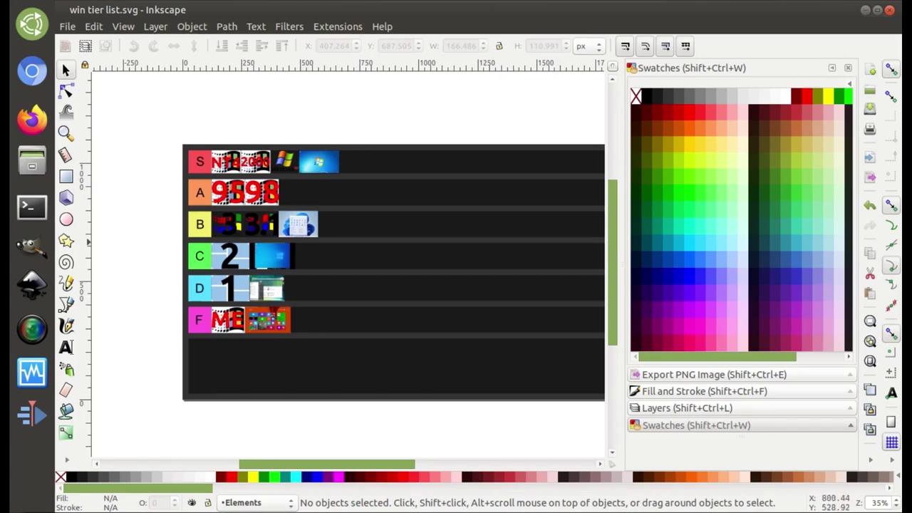
{"action": "key", "text": "ctrl+s"}
{"action": "key", "text": "ctrl+s"}
{"action": "key", "text": "ctrl+shift+r"}
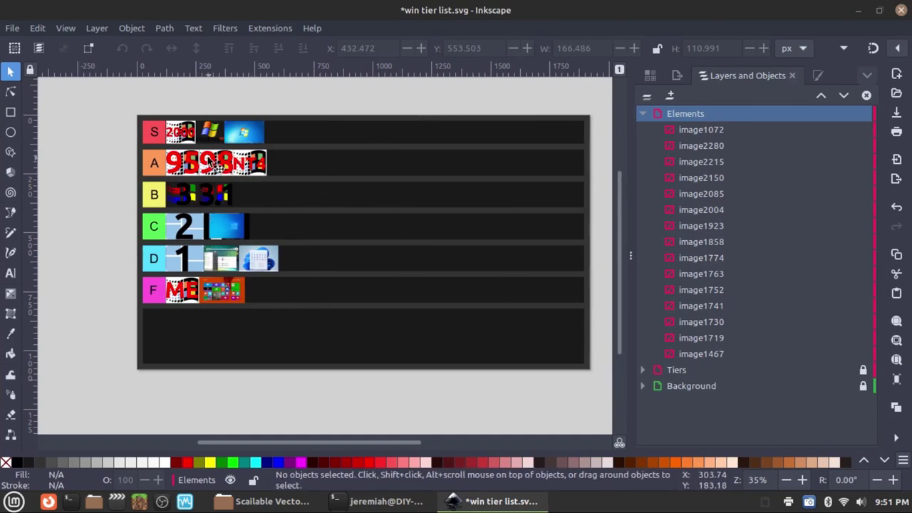
Step: Examine both finished versions of the Windows tier list up close, comparing the placements from the S tier down to the F tier
{"action": "key", "text": "ctrl"}
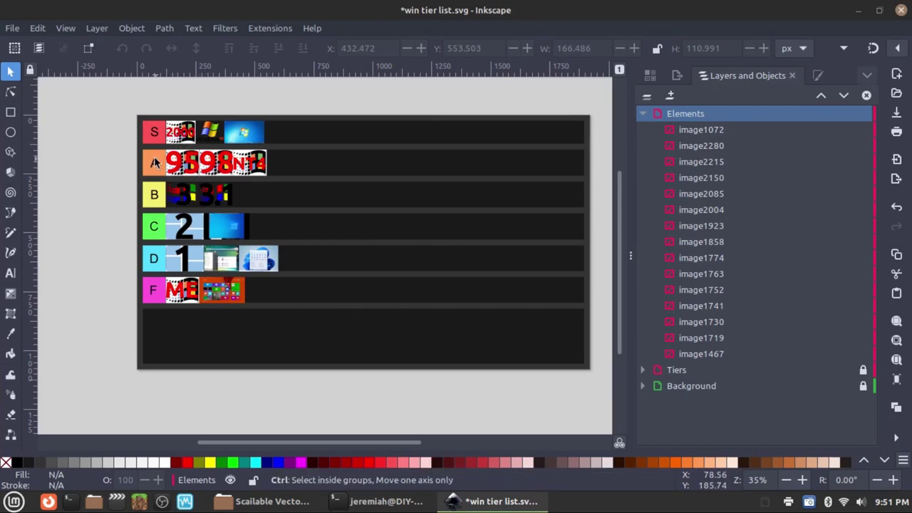
{"action": "scroll", "coordinate": [154, 163], "scroll_direction": "up", "scroll_amount": 2}
{"action": "scroll", "coordinate": [154, 163], "scroll_direction": "down", "scroll_amount": 1}
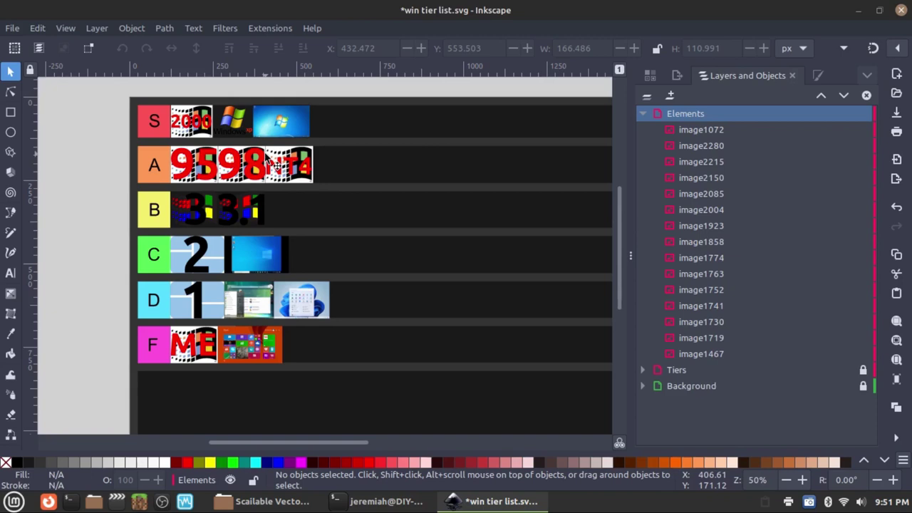
{"action": "scroll", "coordinate": [269, 163], "scroll_direction": "up", "scroll_amount": 1}
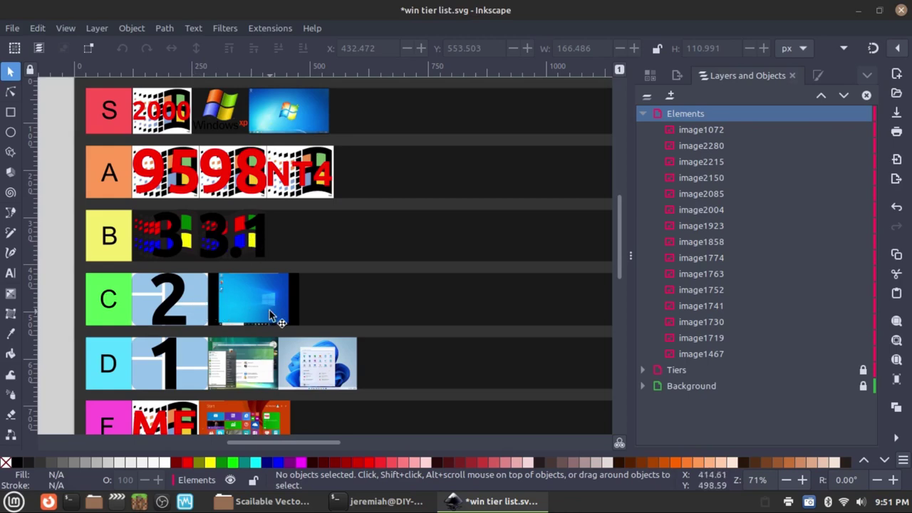
{"action": "scroll", "coordinate": [253, 323], "scroll_direction": "down", "scroll_amount": 1}
{"action": "scroll", "coordinate": [251, 322], "scroll_direction": "down", "scroll_amount": 1}
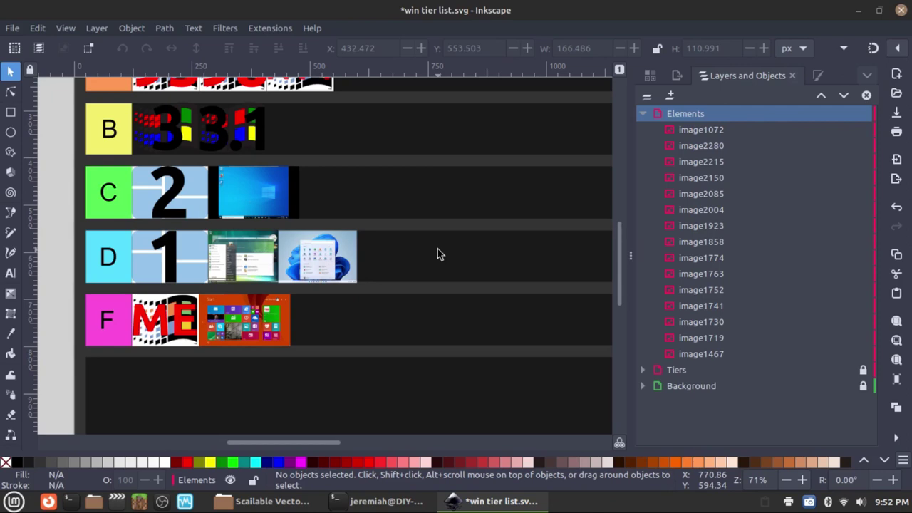
{"action": "scroll", "coordinate": [371, 242], "scroll_direction": "up", "scroll_amount": 5}
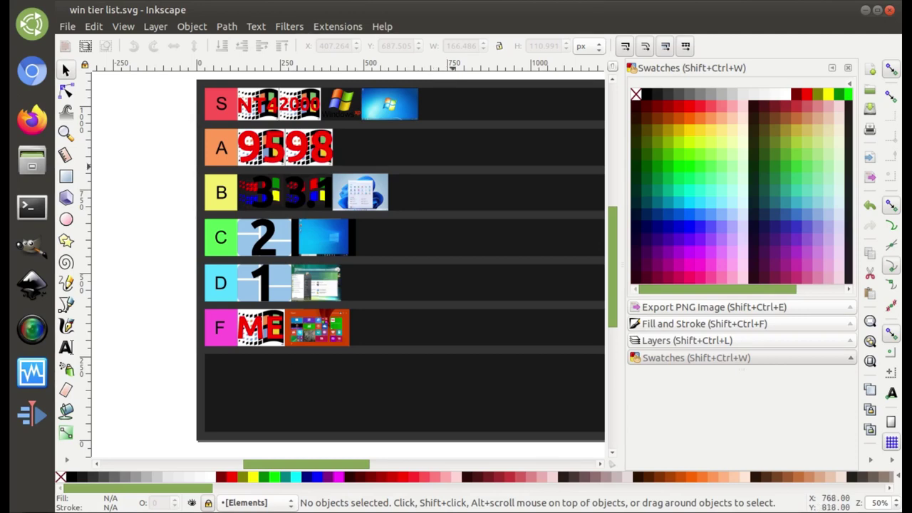
{"action": "left_click_drag", "start_coordinate": [463, 184], "coordinate": [196, 182]}
{"action": "scroll", "coordinate": [288, 285], "scroll_direction": "up", "scroll_amount": 1}
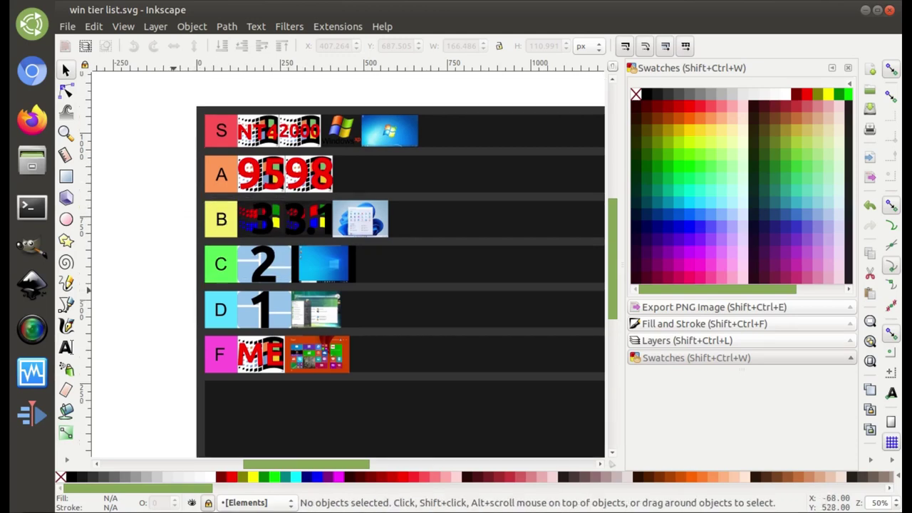